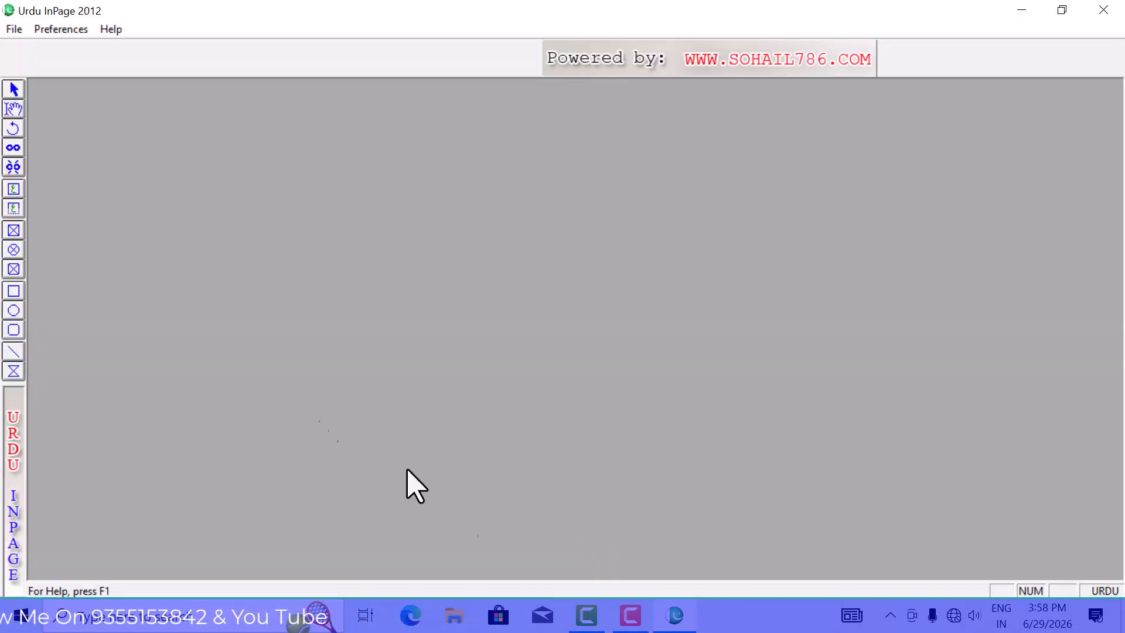
- Create a new blank document with the default settings, ready for Urdu text on its first page
left_click(14, 29)
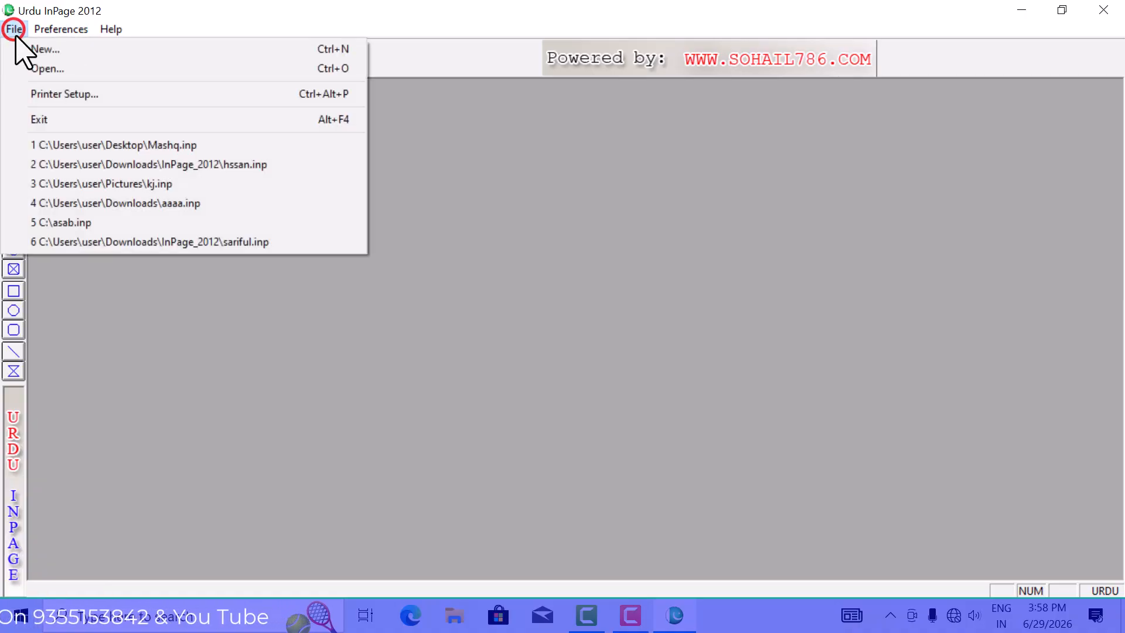
left_click(31, 47)
left_click(703, 251)
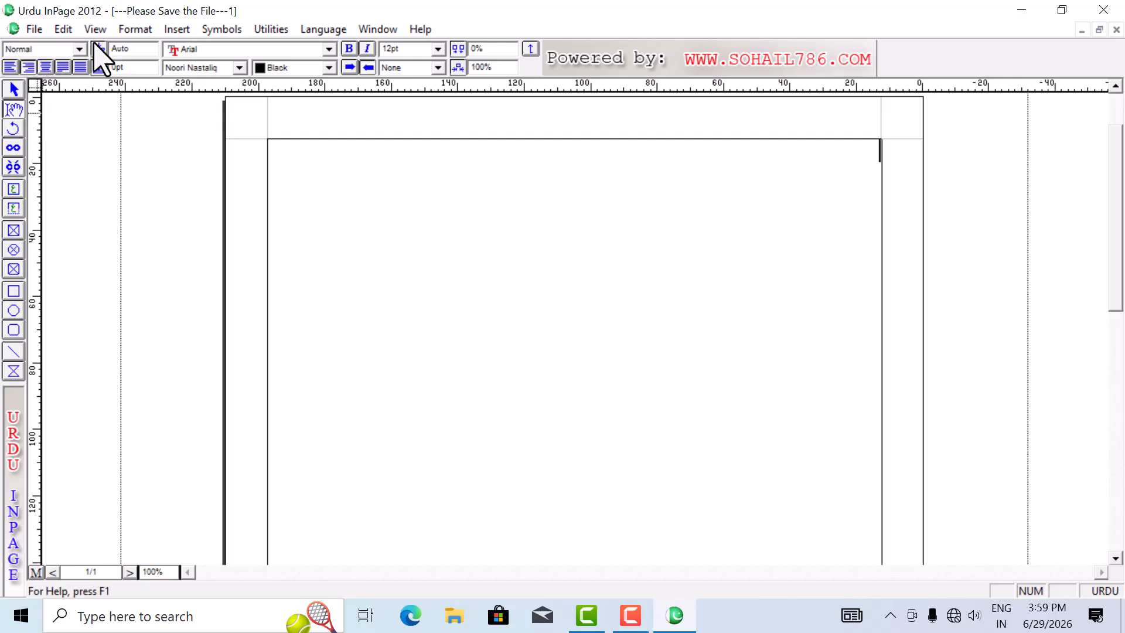
left_click(17, 108)
left_click(738, 198)
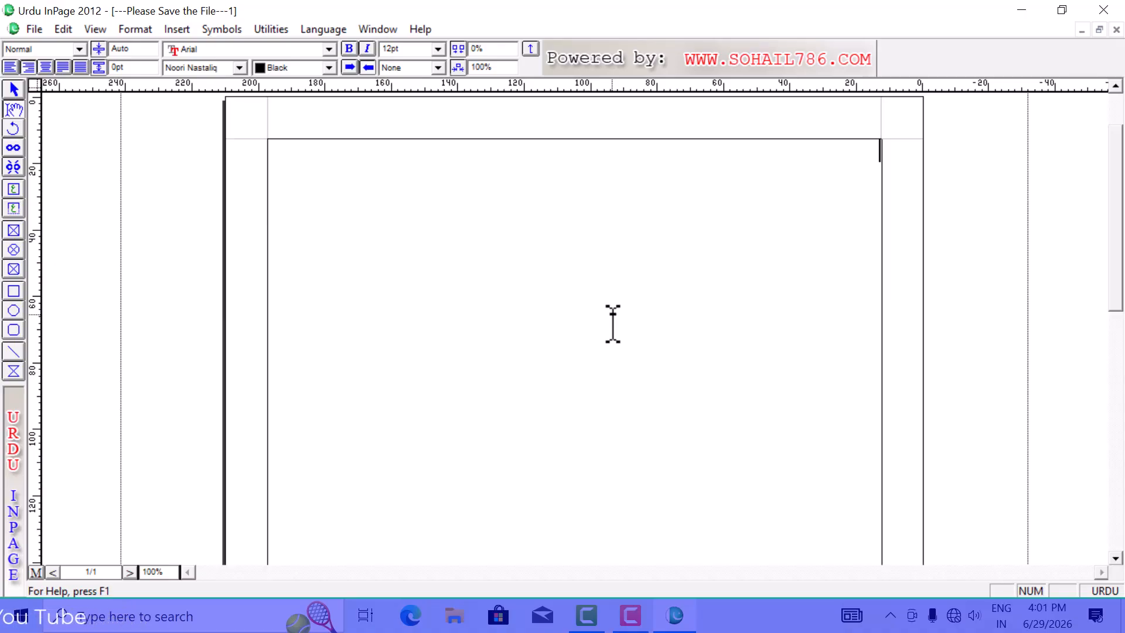
- Write the heading "آج کی اچھی بات" on the first line of the page
type("آن")
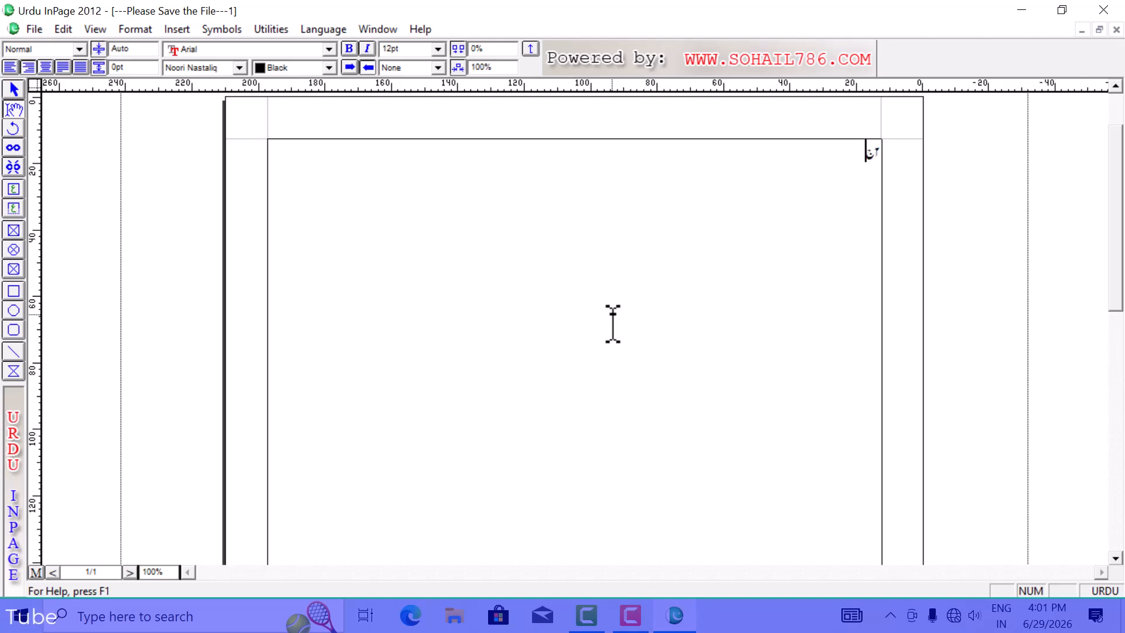
type(" کی")
type(" ت")
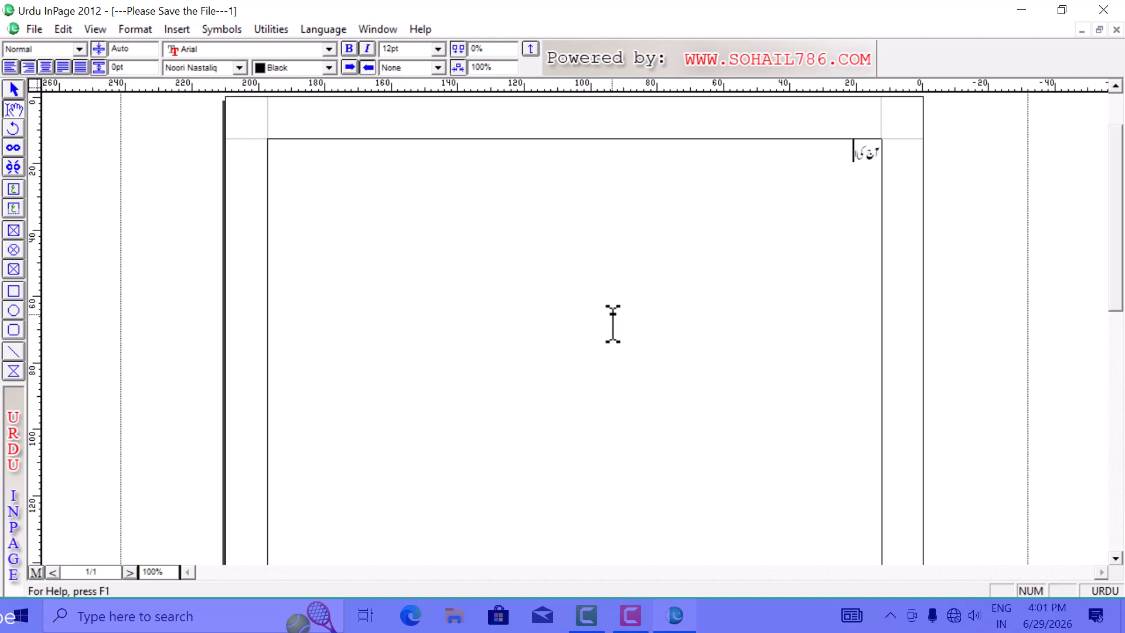
type("ھی بات")
- Enlarge all the heading text to 25 pt and clear the selection
key("ctrl+a")
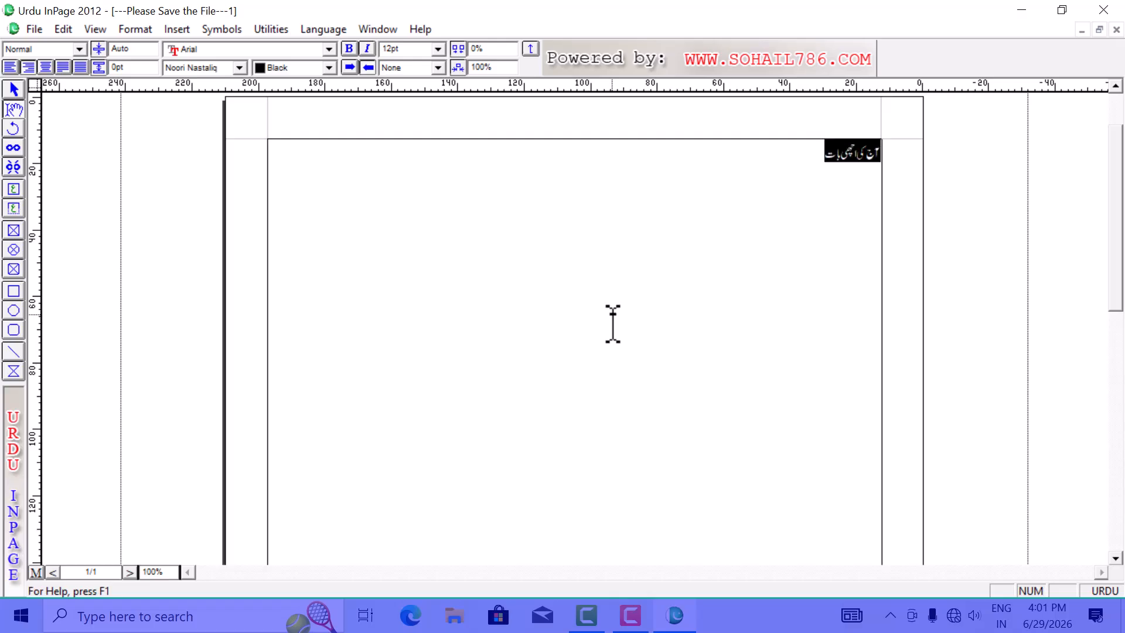
key("F12")
key("F12")
key("F12")
key("F12")
key("F12")
key("F12")
key("F12")
key("F12")
key("F12")
key("F12")
key("F12")
key("F12")
key("F12")
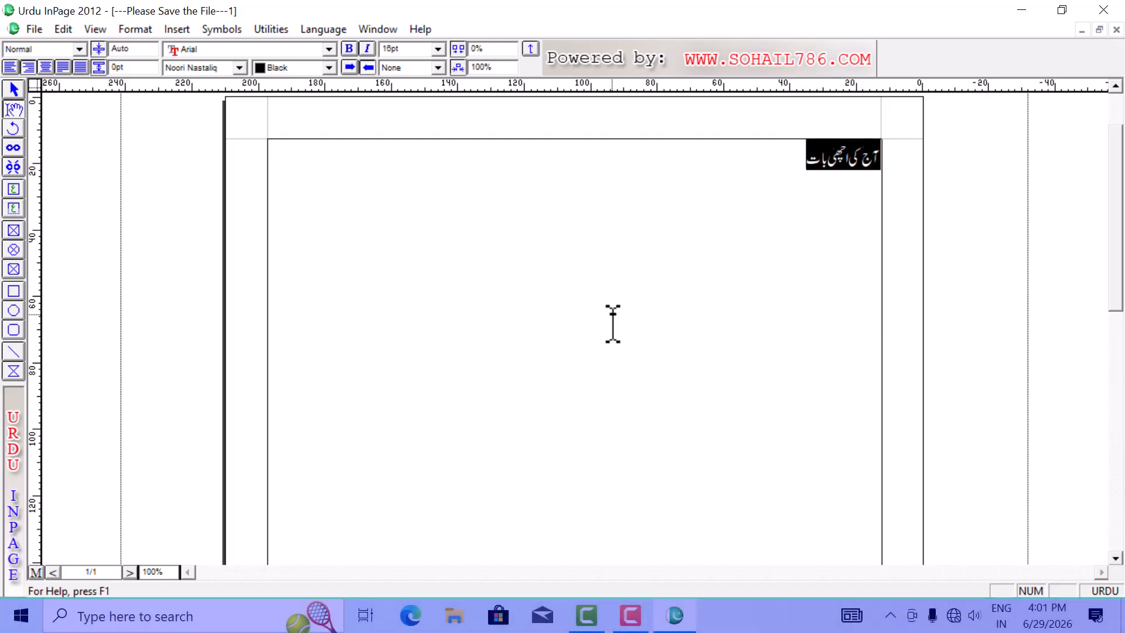
left_click(613, 315)
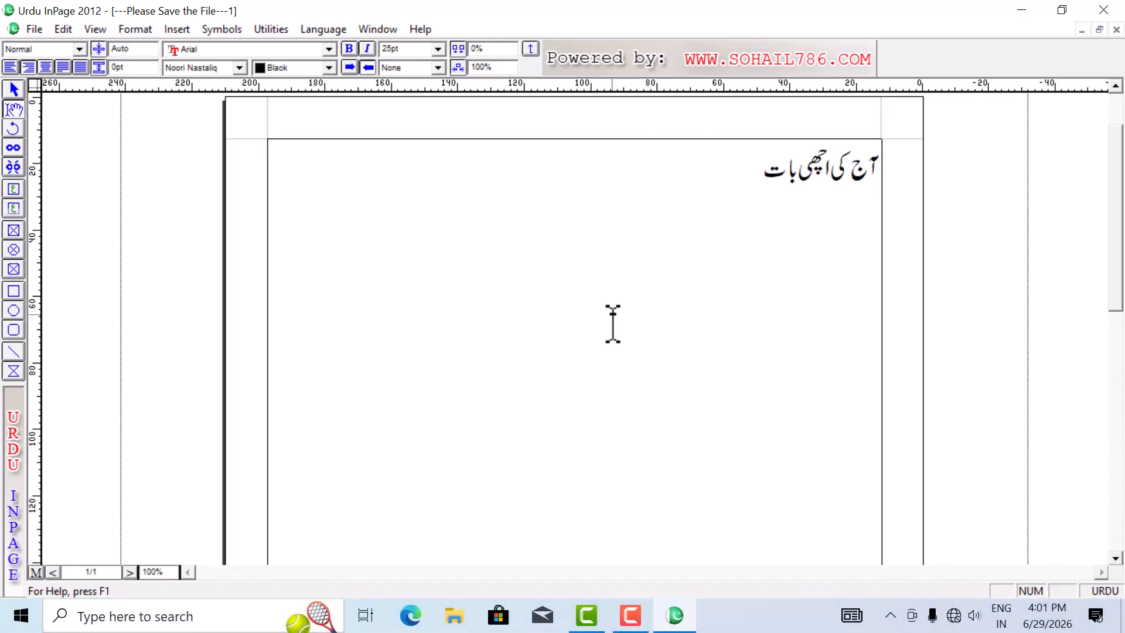
- Start a new line below the heading and write "دوسروں سے بدگمان ہونے میں جلدی مت کیا کریں کچھ چیزیں"
key("Return")
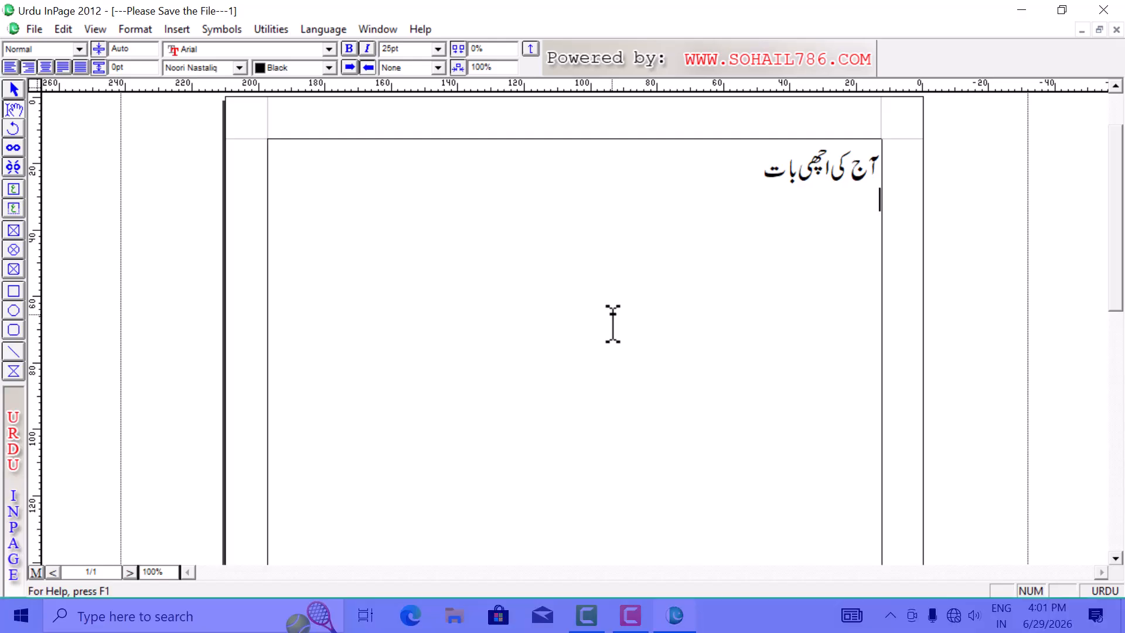
type("دوسروں")
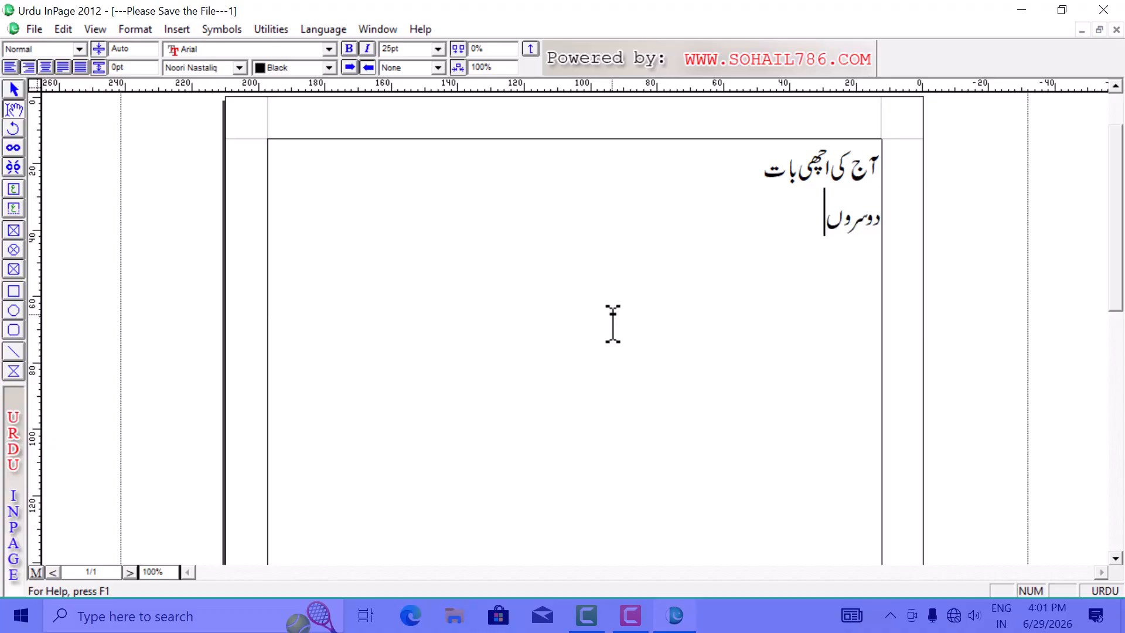
type(" سے بدگمان")
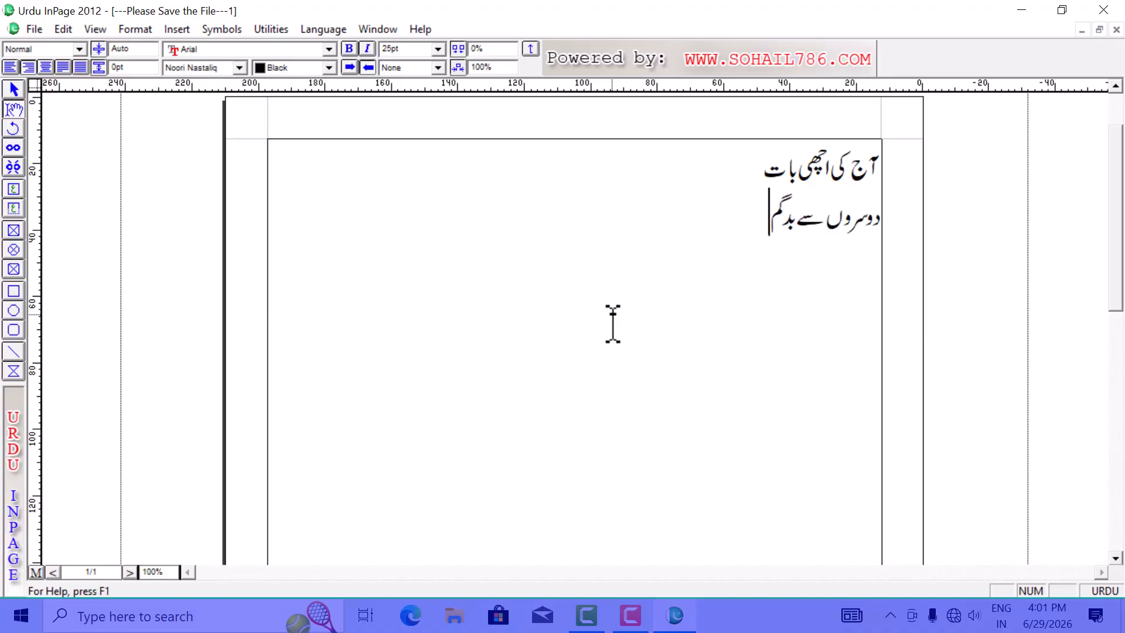
type("نے")
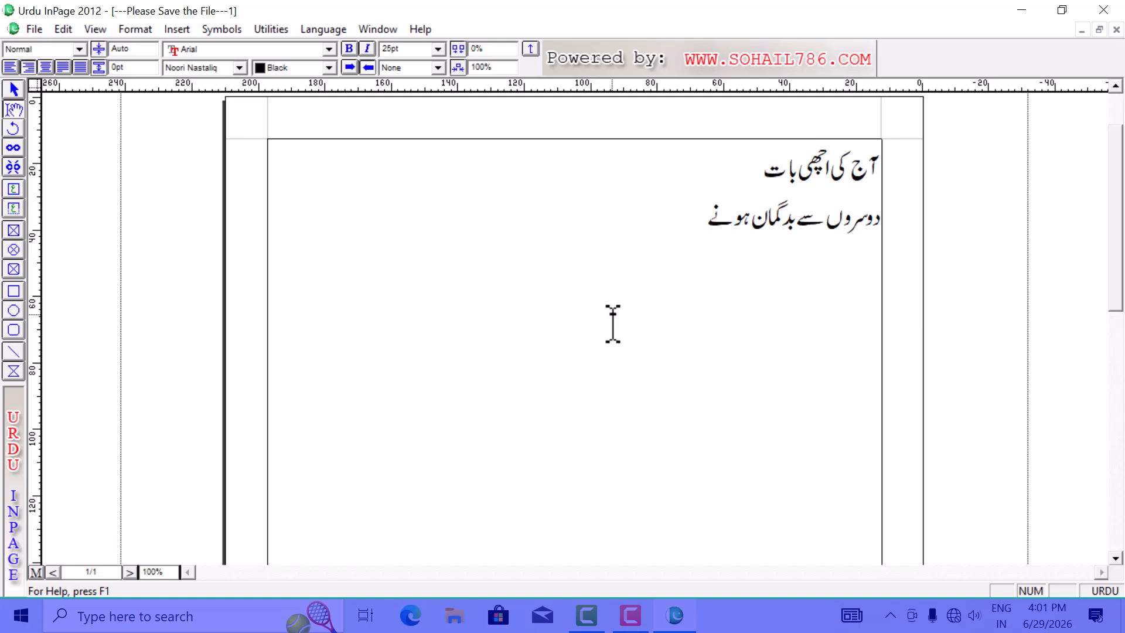
type(" میں جلدی مت کیا کرو")
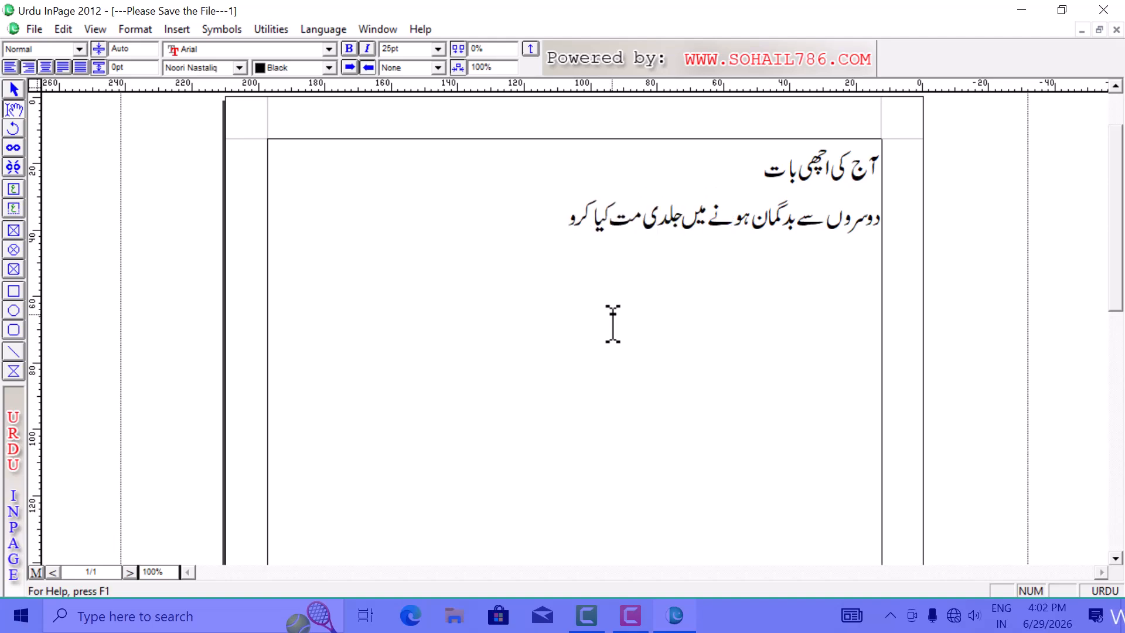
key("BackSpace")
type("ت")
key("BackSpace")
type("یں کچھ چیزو")
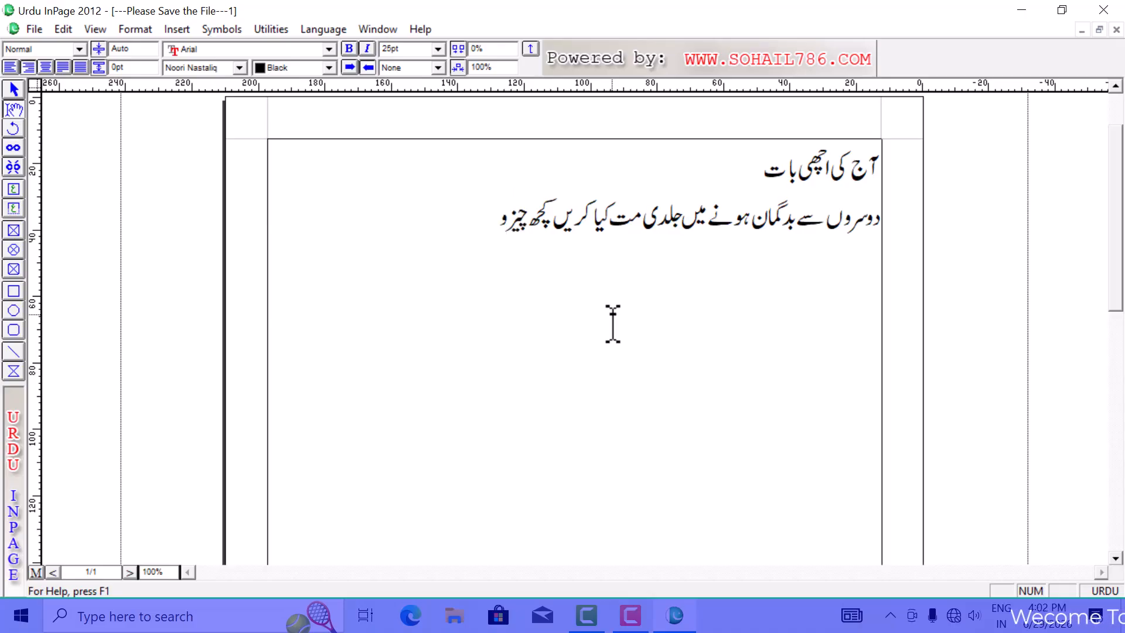
key("BackSpace")
type("یں")
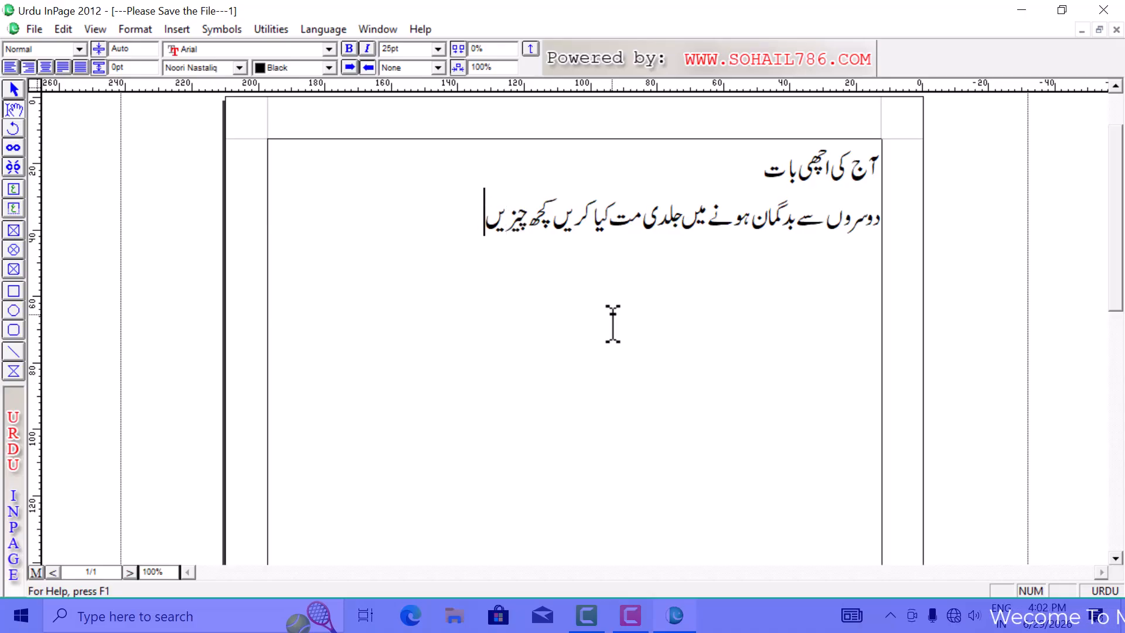
- Continue the paragraph with "ویسی نہیں ہوتی جیسی دکھائی دیتی ہیں اور ہر کہانی کے پیچھے ایک کہانی ہوتی ہے جو آپ کو معلوم نہیں ہوتی۔"
type(" ویسی نہیں ہو")
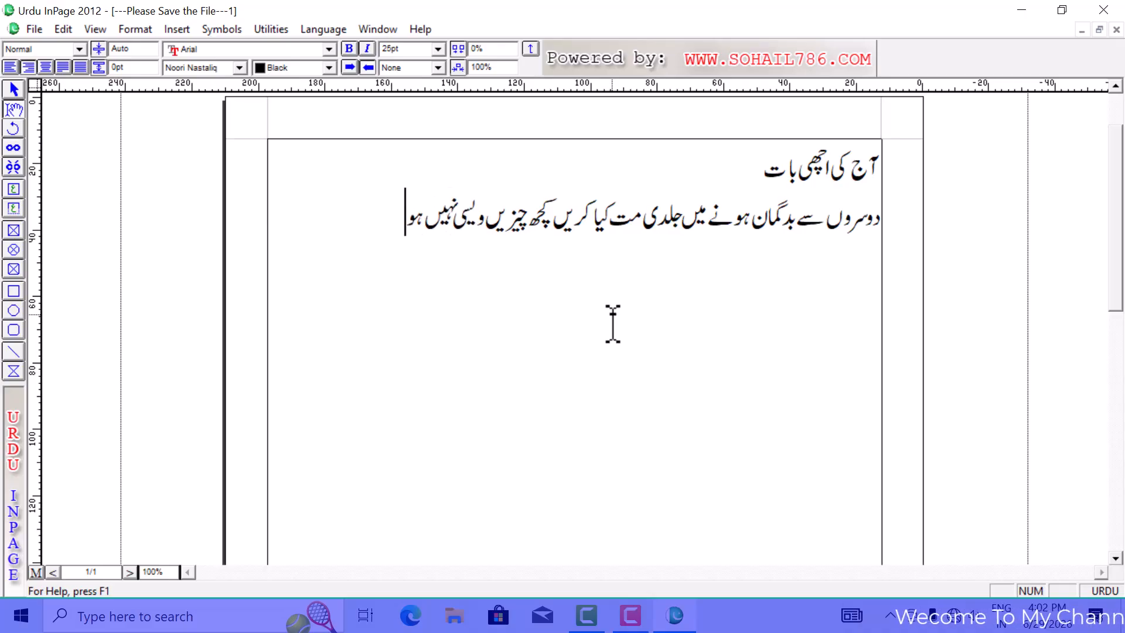
type("تی جیسی دکھائی دیتی ہیں اور")
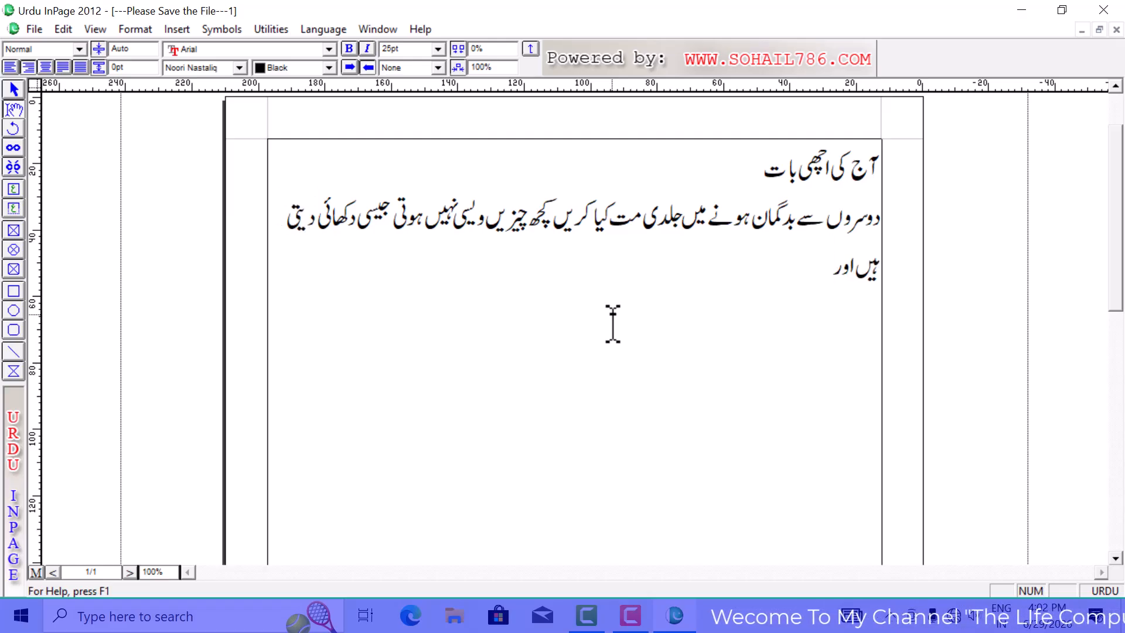
type(" ہر کہانی")
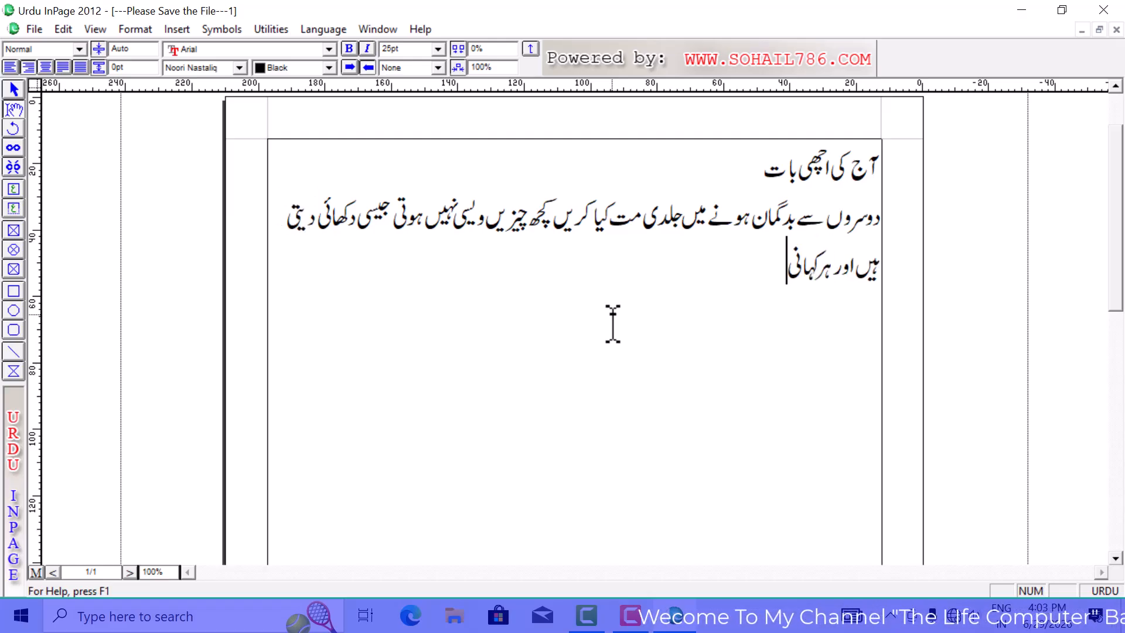
type(" کے پیچھے")
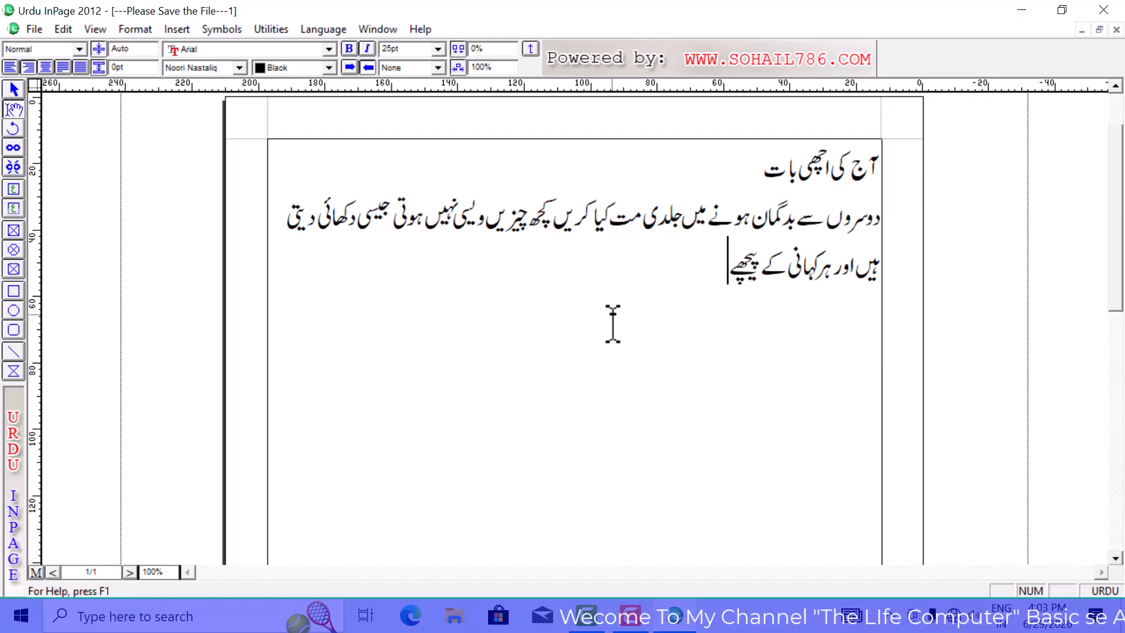
type(" ایک کہانی")
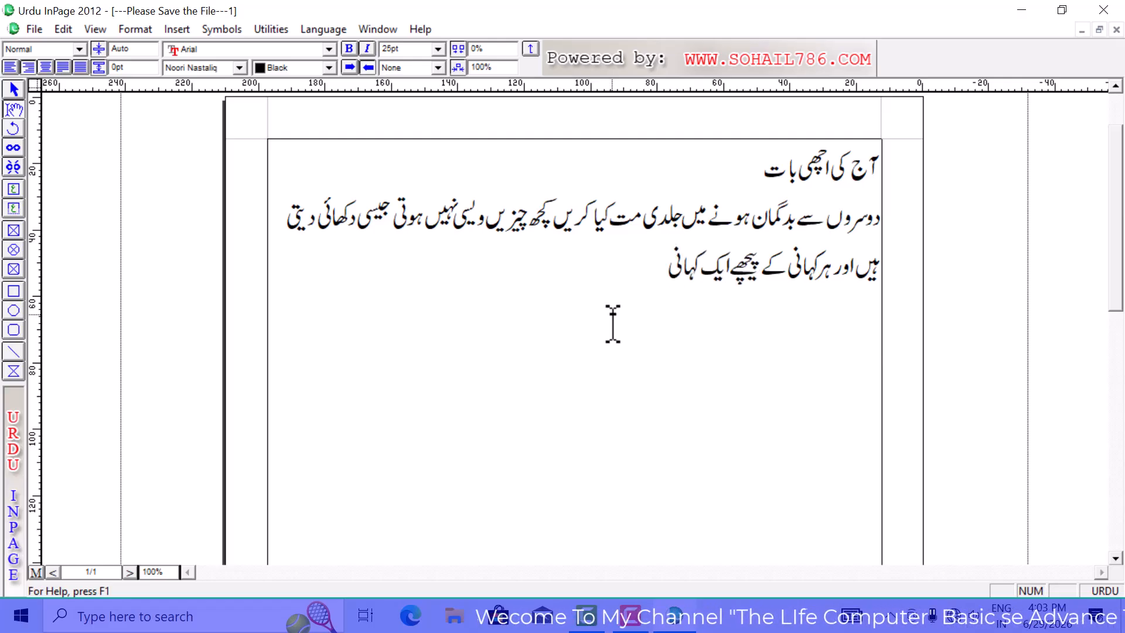
type(" ہوتی ہے جو")
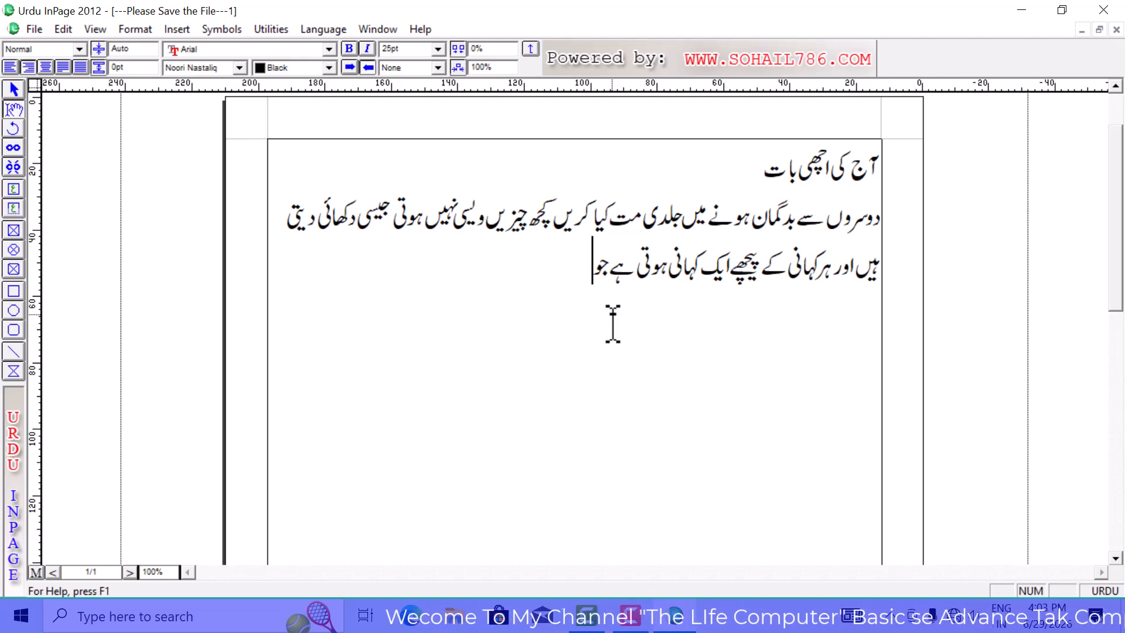
type(" آپ کو معلوم نہیں")
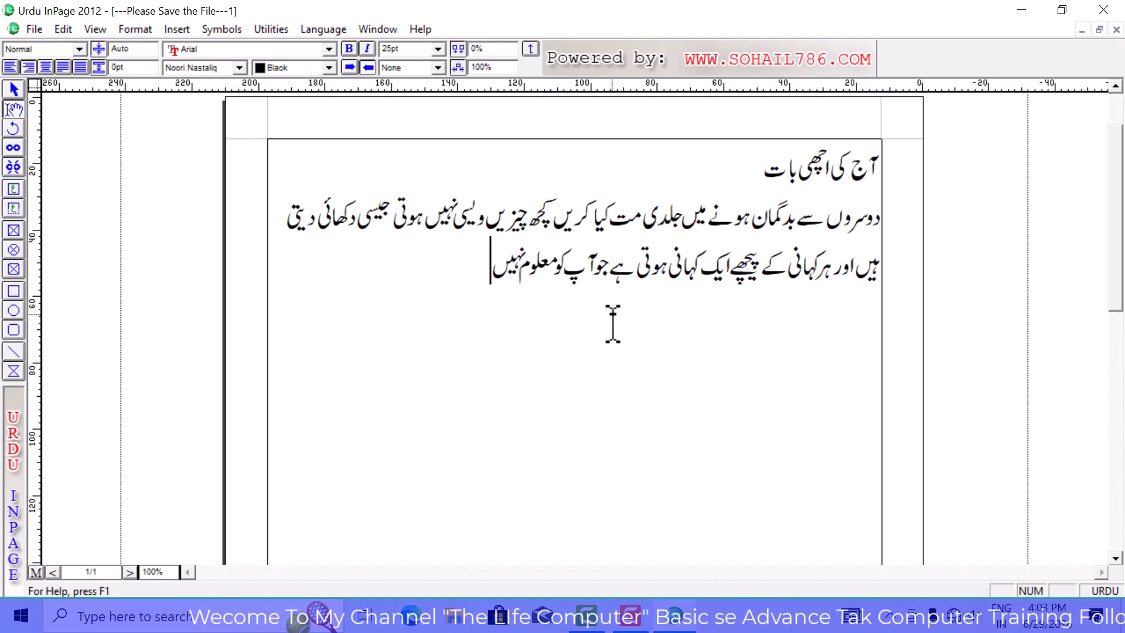
type(" ہوتی۔")
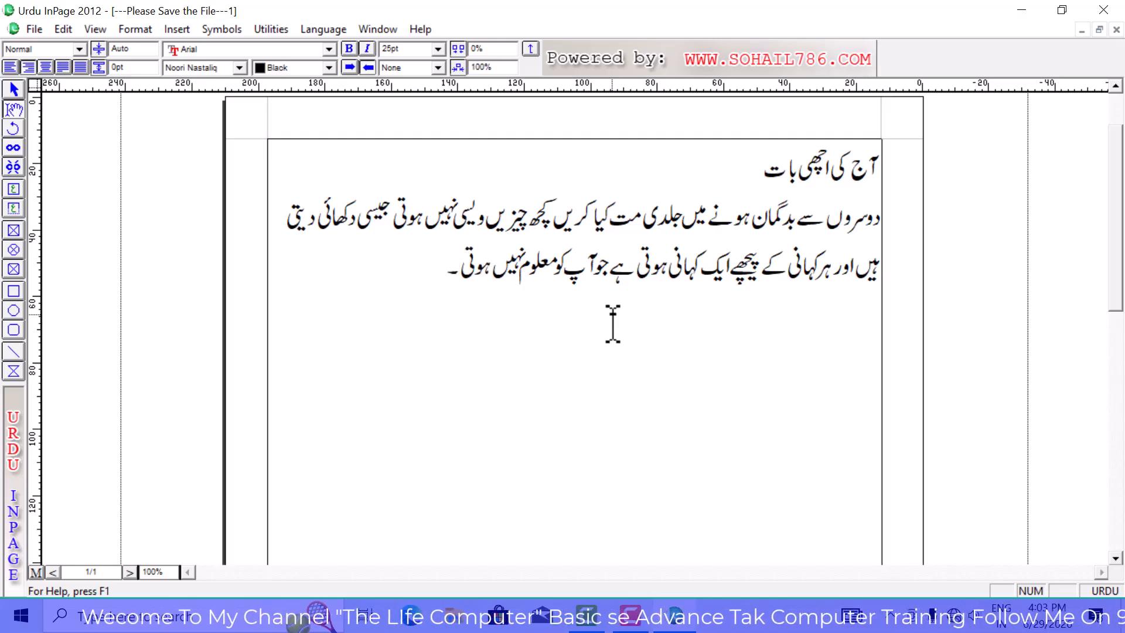
- Add the sentence "زندگی میں ہمیشہ اچھا گمان رکھو، کیونکہ اچھا گمان دل کو سکون دیتا ہے۔" to the paragraph
type("زندگی")
key("BackSpace")
key("BackSpace")
key("BackSpace")
type("ندگی میں ہمیشہ اچ")
type("ھا گمان ر")
type("کھو۔")
type("کیونکہ")
type(" اچھا گمان")
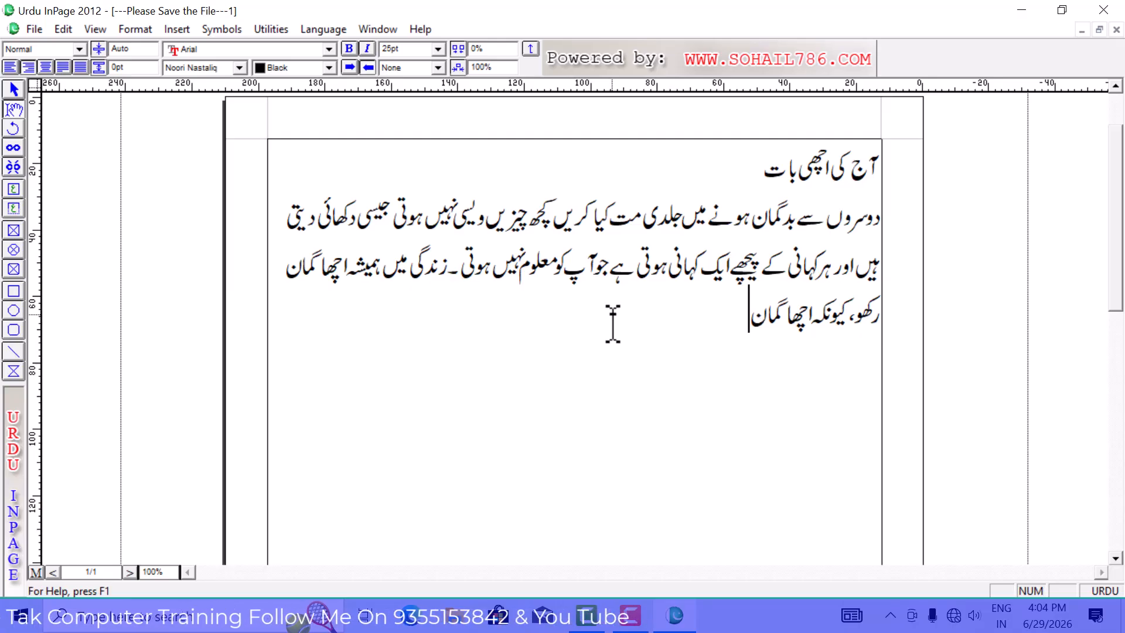
type("ہو دل کوسکو")
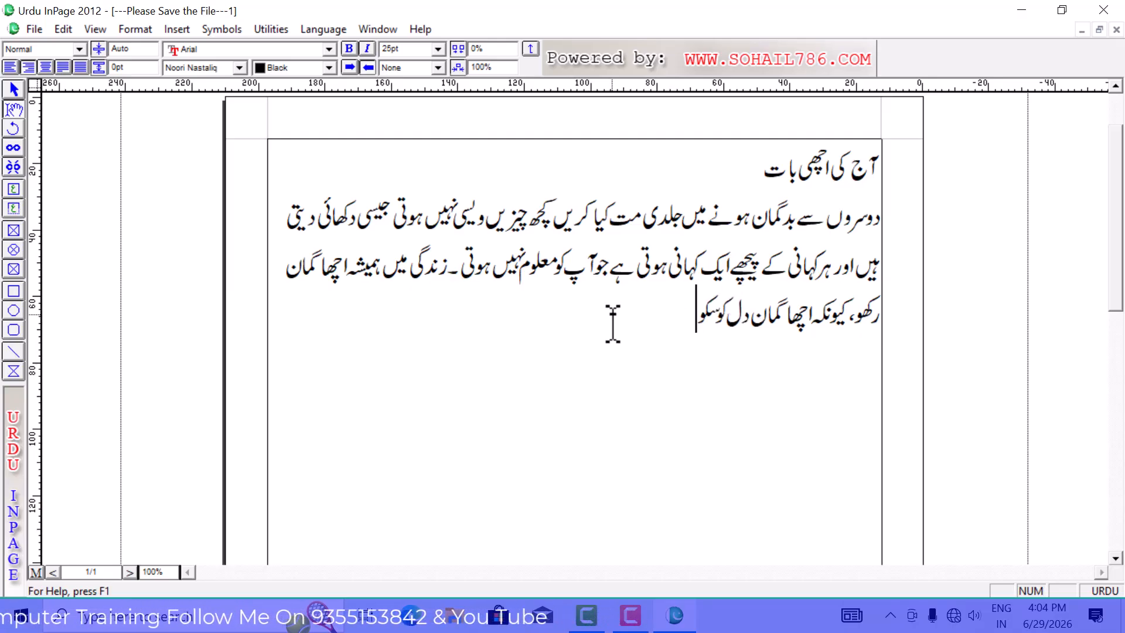
type("ن دیتا ہے۔")
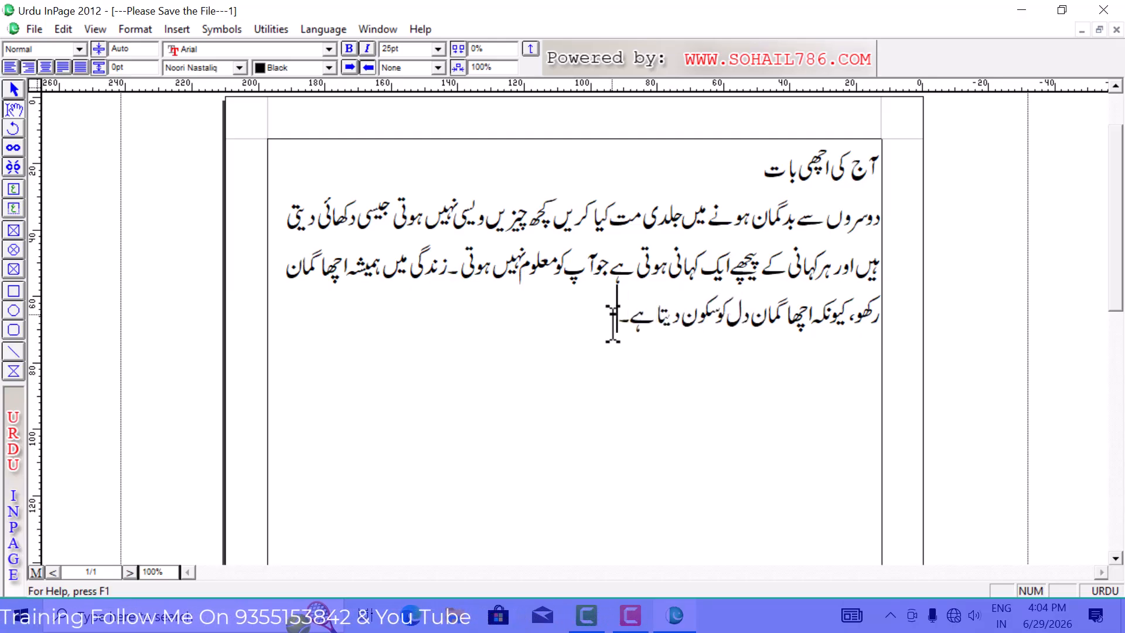
- Finish the paragraph with "اللہ تعالی اپنے بندوں کے ساتھ ان کے گمان کے مطابق معاملہ فرماتا ہے، اس لئے امید کا دامن کبھی نہ چھوڑو۔"
type(" اللہ تعالی")
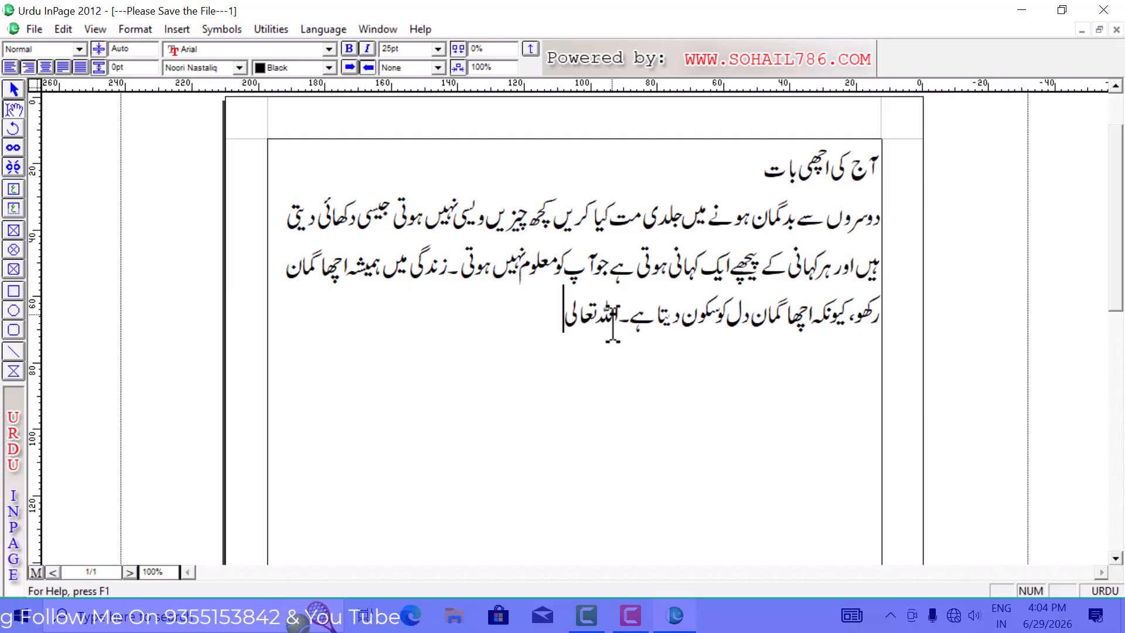
type(" اپنے بندوں کے")
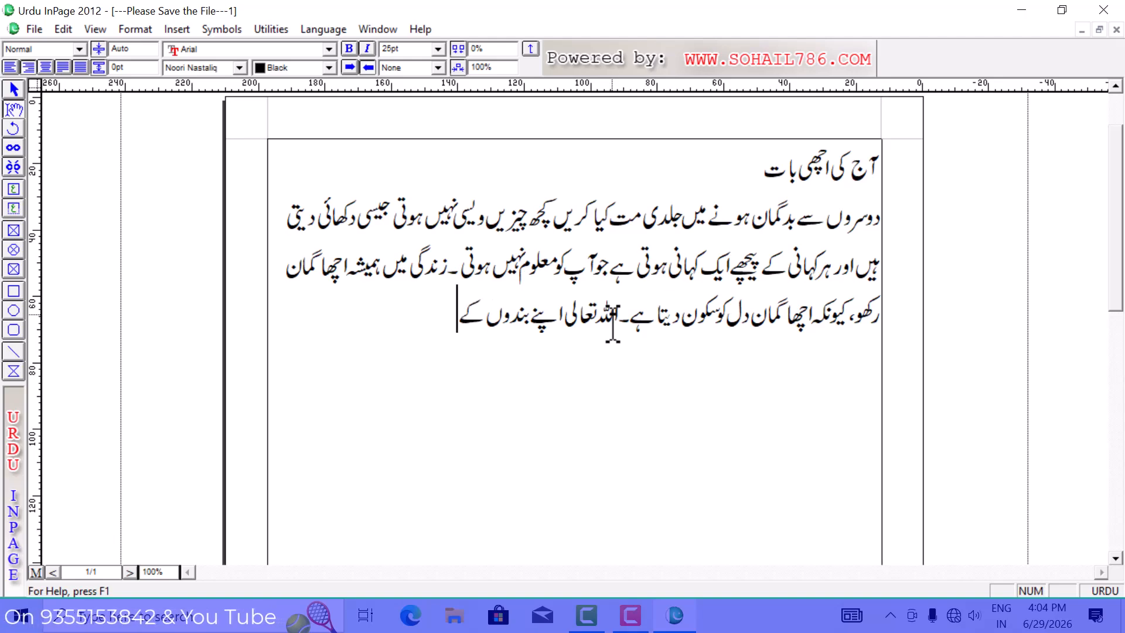
type(" ساتھ ان کے گمان")
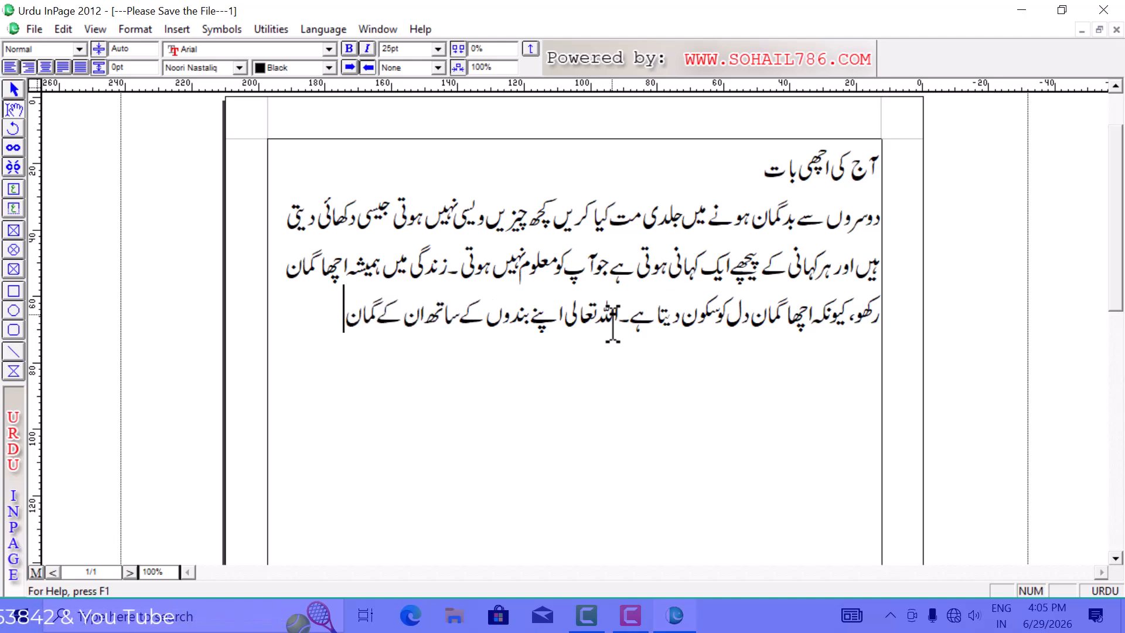
type(" کے مطابق")
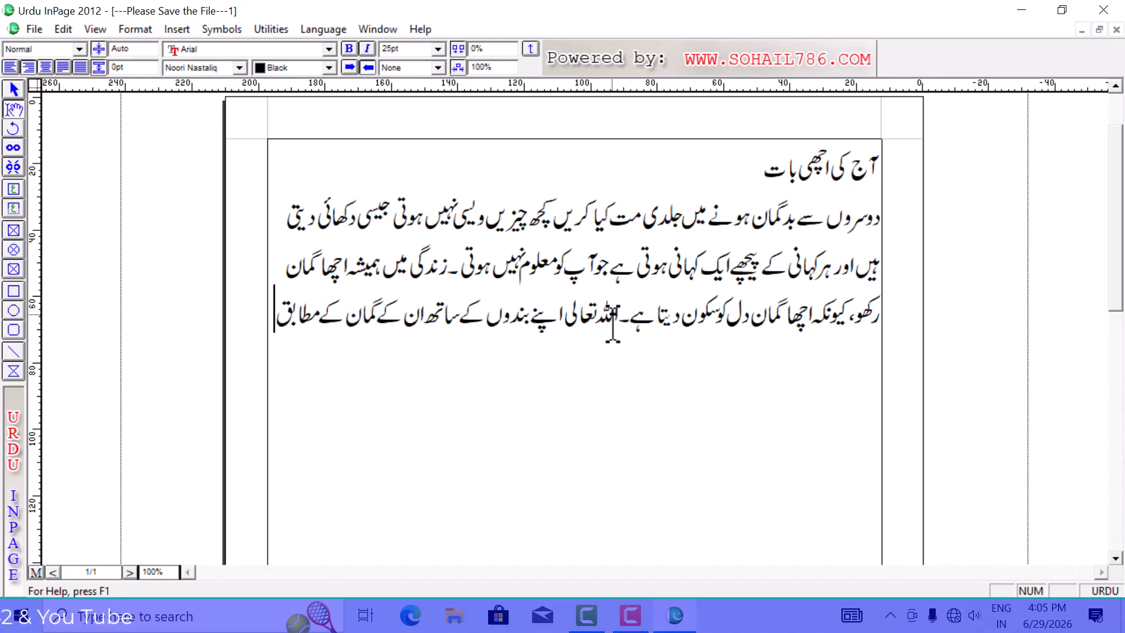
type(" معاملہ فر")
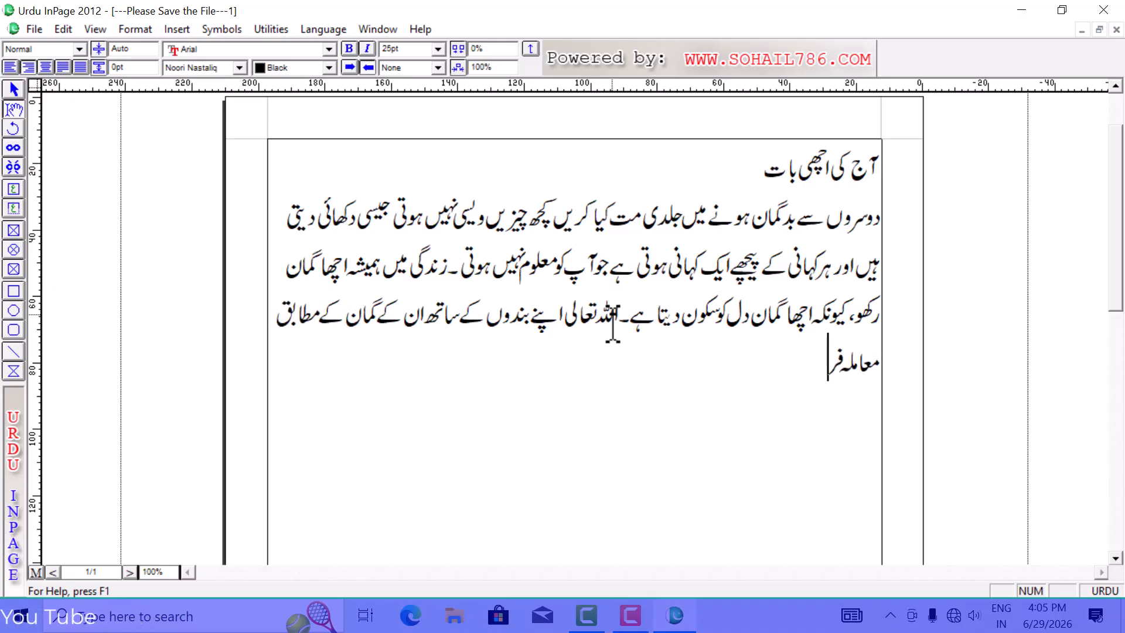
type("ماتا ہے، اس لئے")
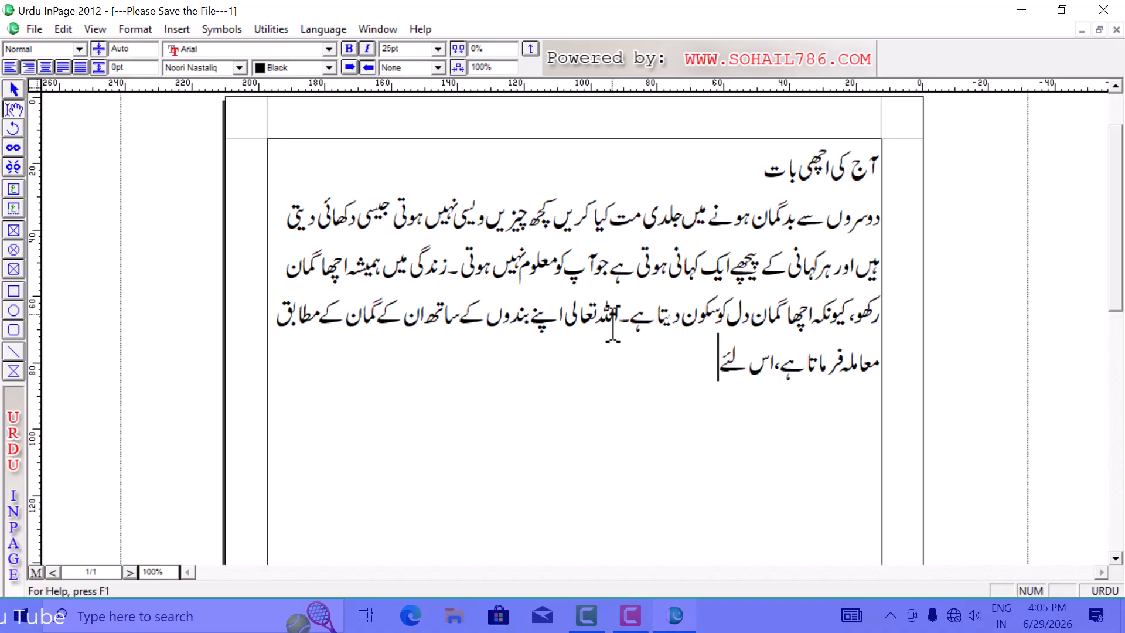
type(" امید کا")
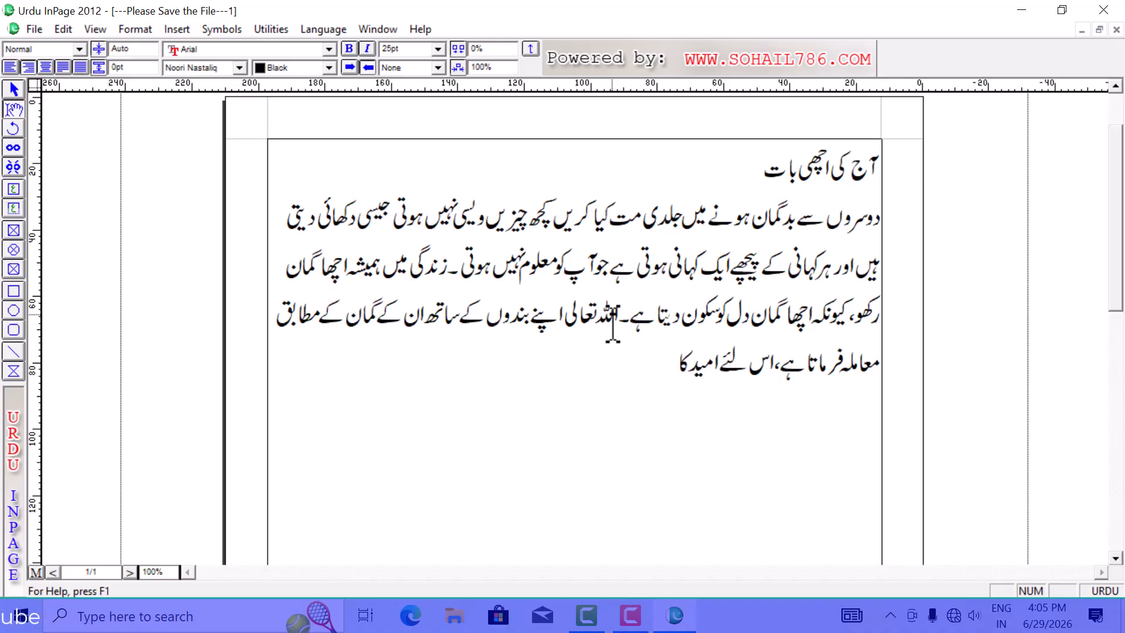
type(" دامن کب")
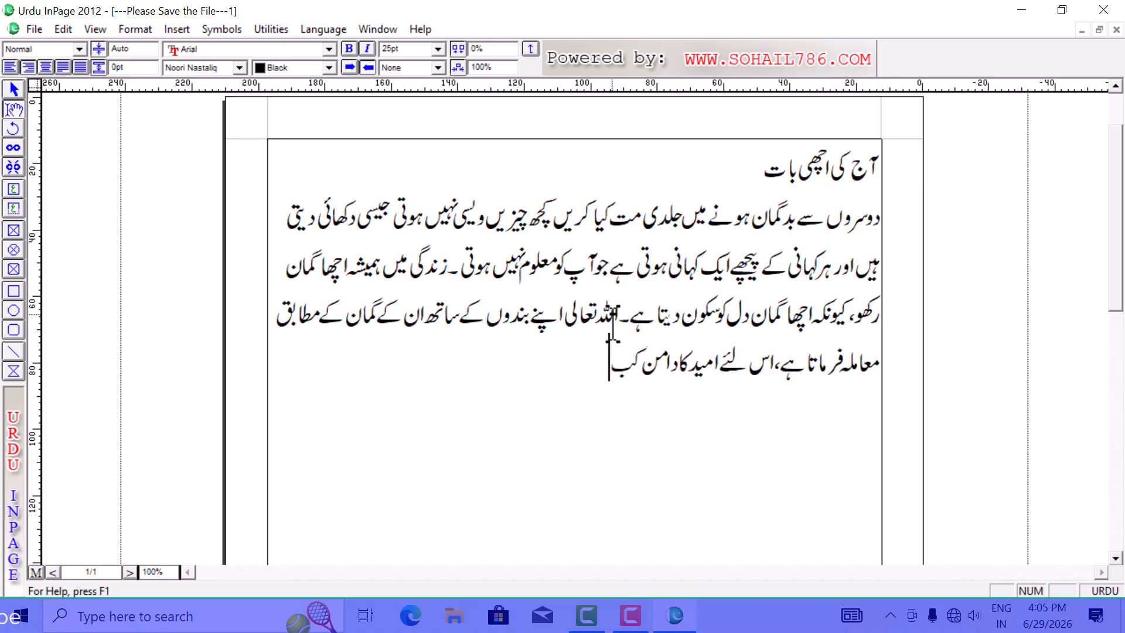
type("ھی نہ چھوڑو۔")
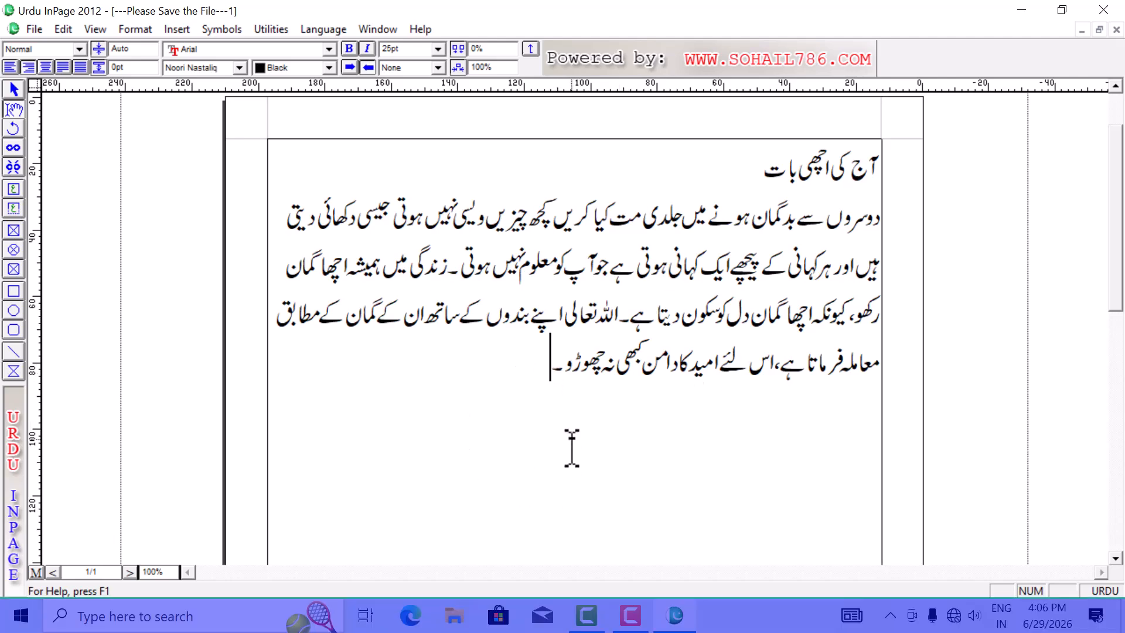
key("ctrl+shift+Up")
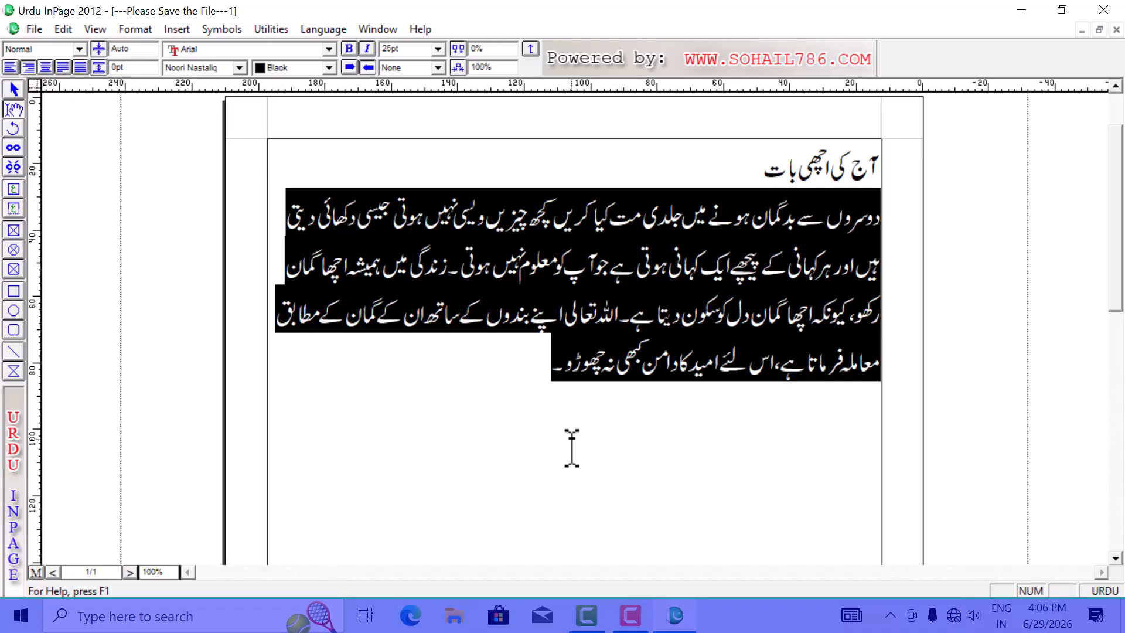
left_click(551, 364)
type("۔")
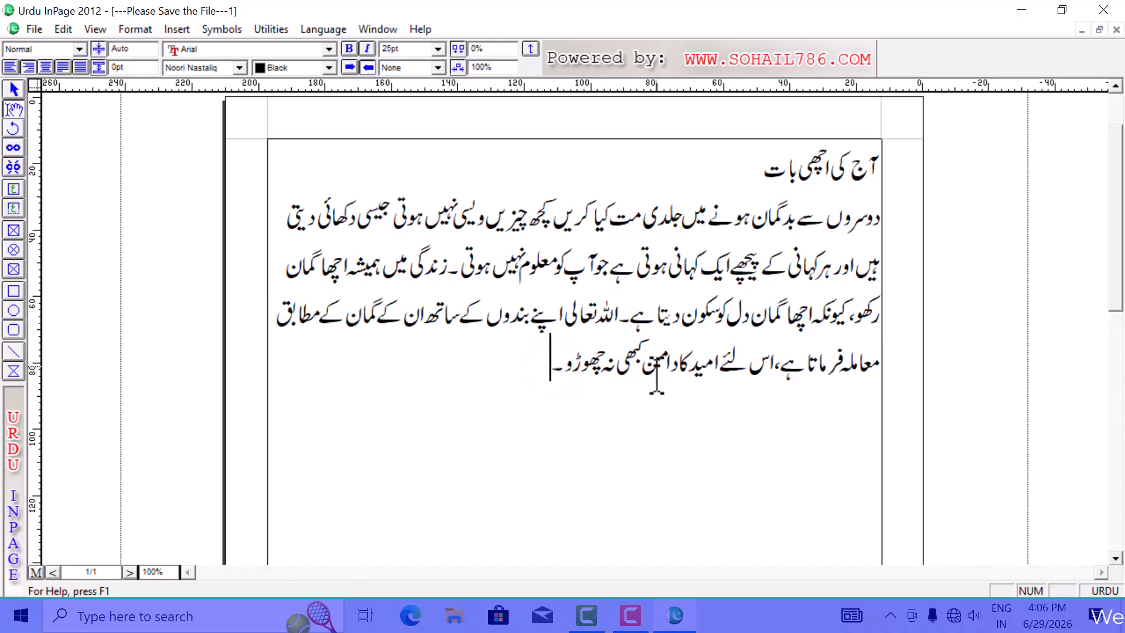
left_click(759, 171)
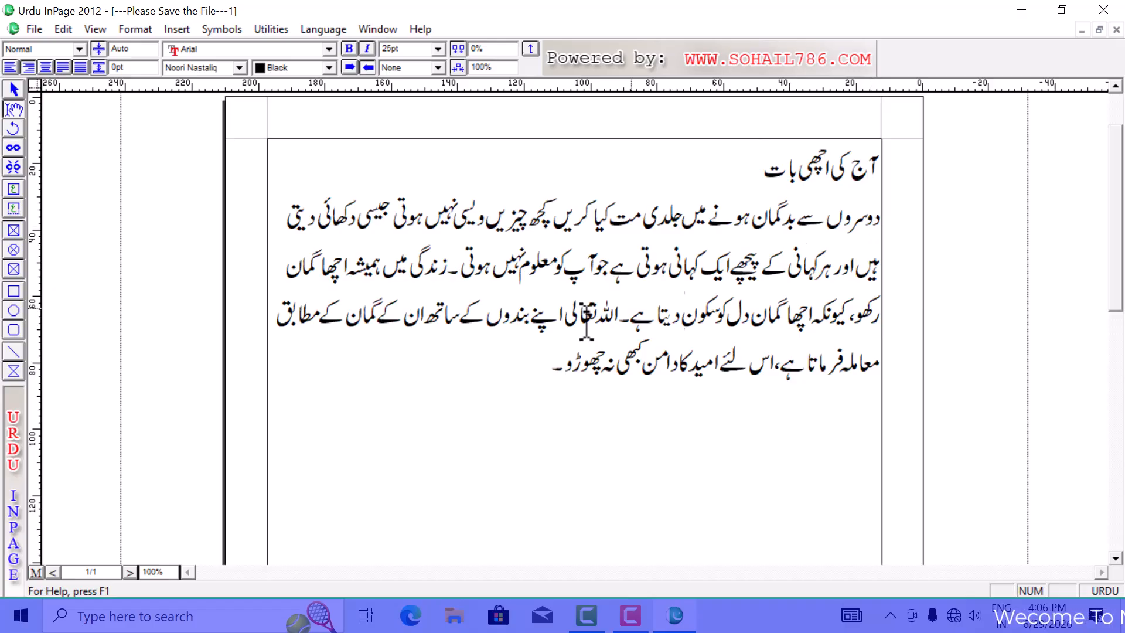
- Split the body paragraph onto new lines before "اللہ تعالی" and before "اس لئے امید"
left_click(538, 381)
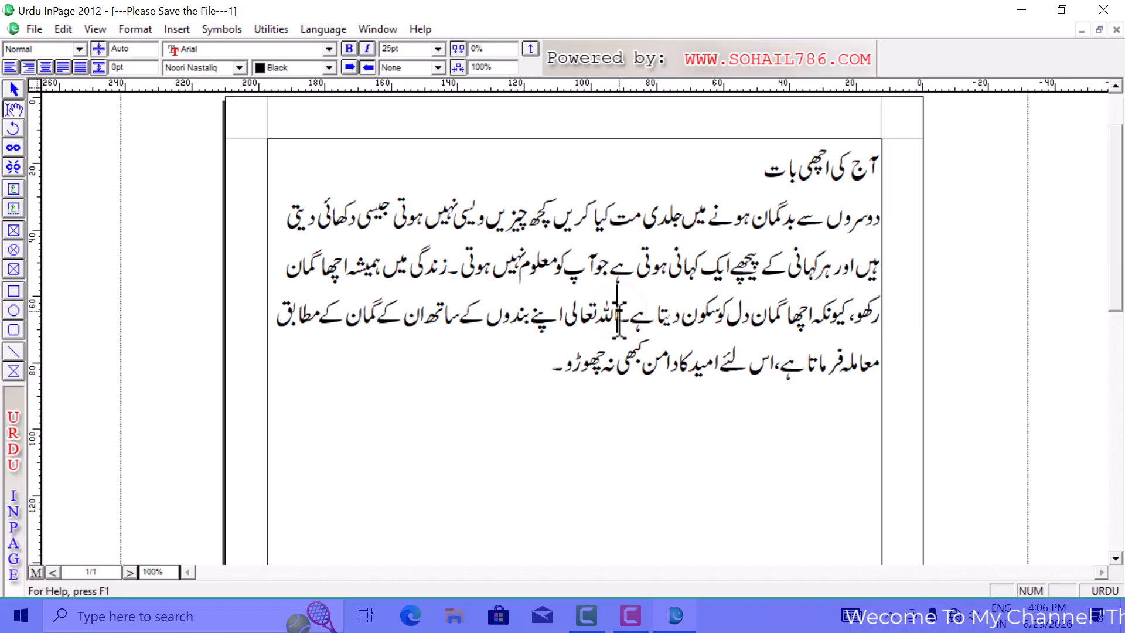
key("Return")
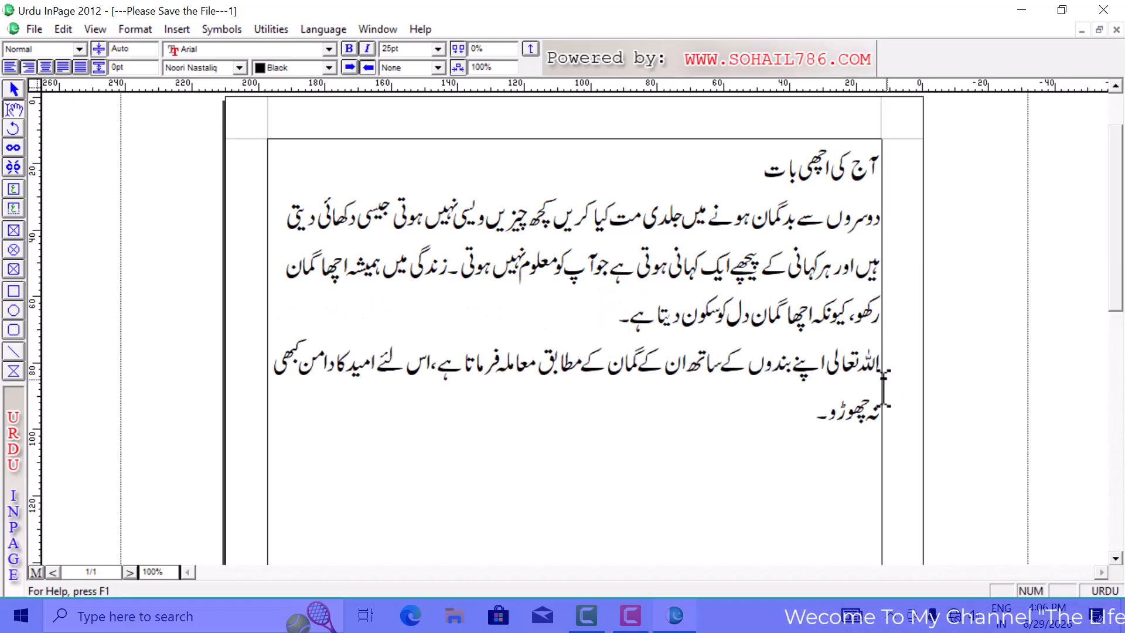
left_click(432, 361)
key("Return")
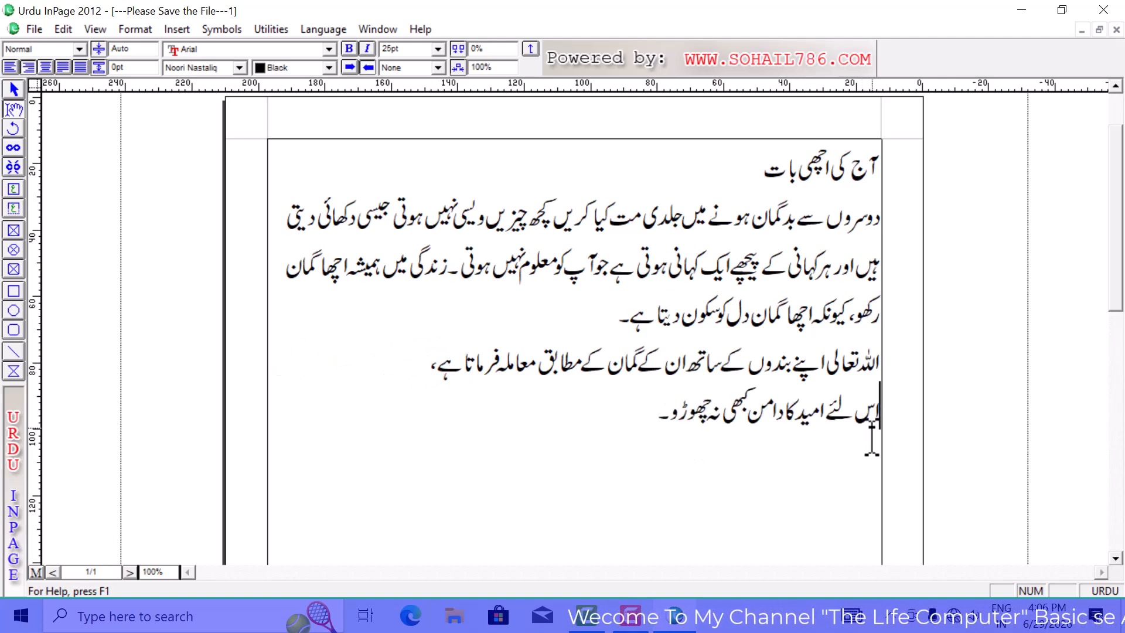
- Select the last line "اس لئے امید کا دامن کبھی نہ چھوڑو۔", followed by the first body paragraph ending in "سکون دیتا ہے۔"
left_click(650, 413)
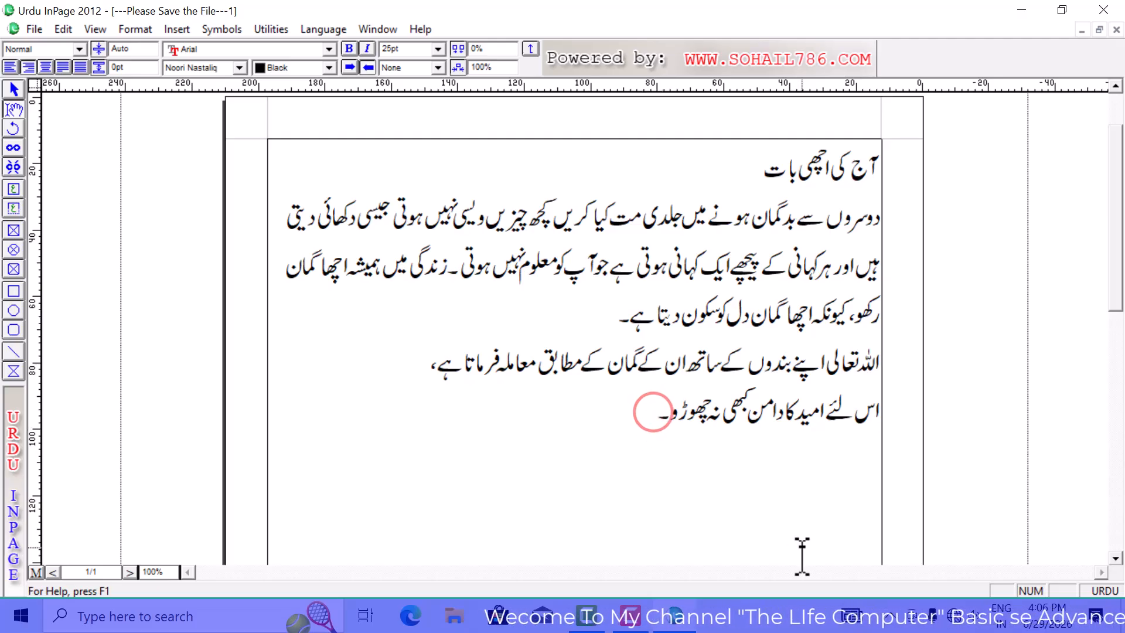
key("shift+Home")
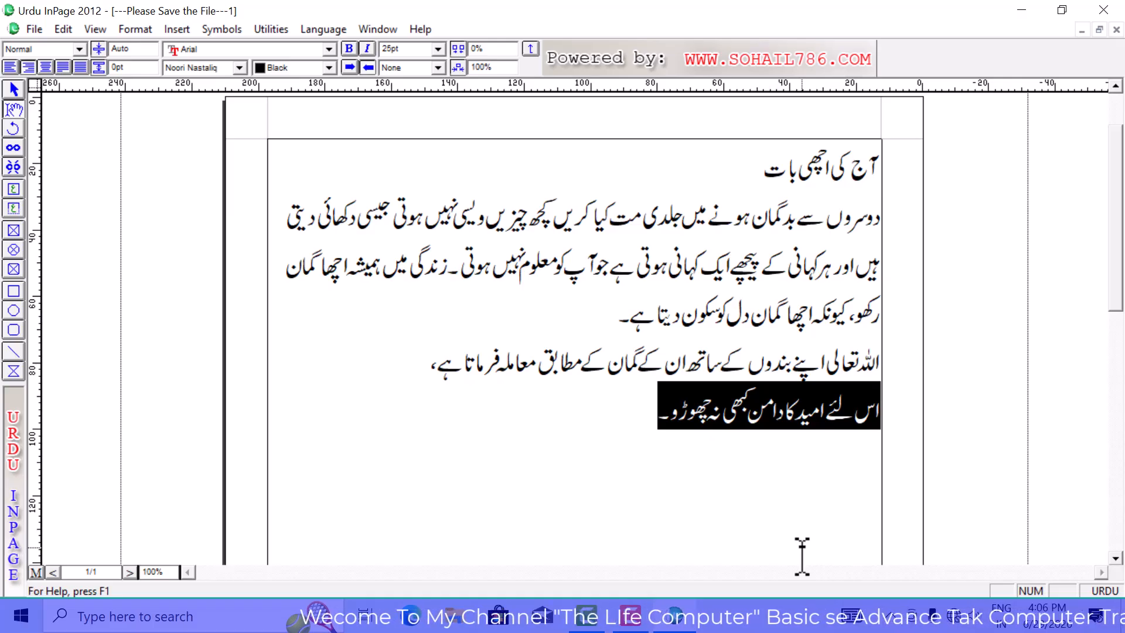
left_click(620, 318)
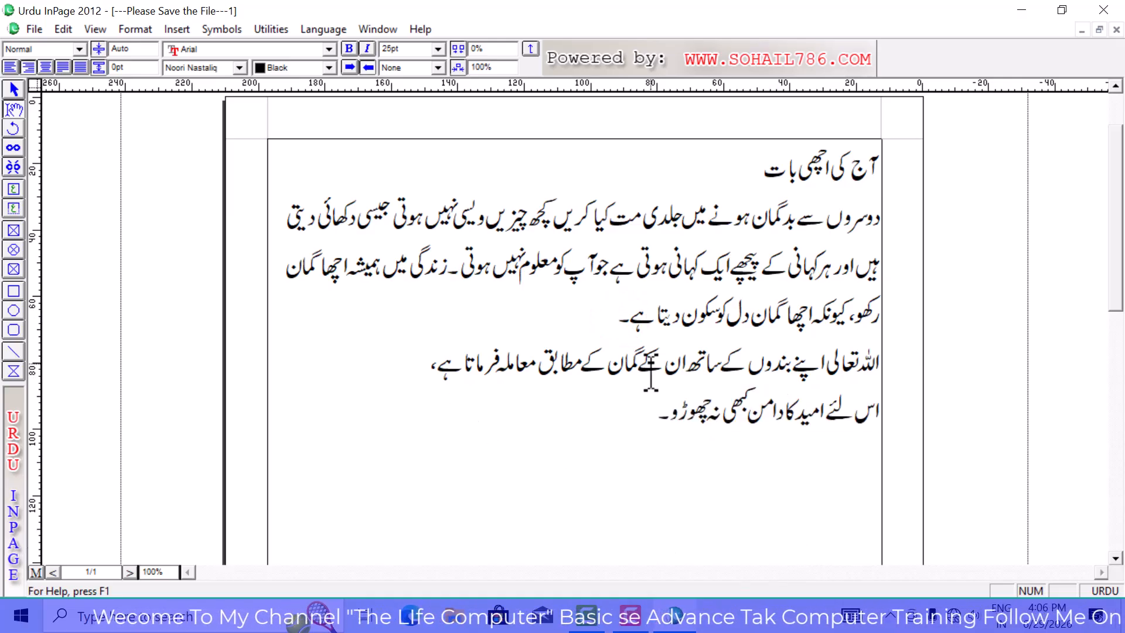
key("ctrl+shift+Up")
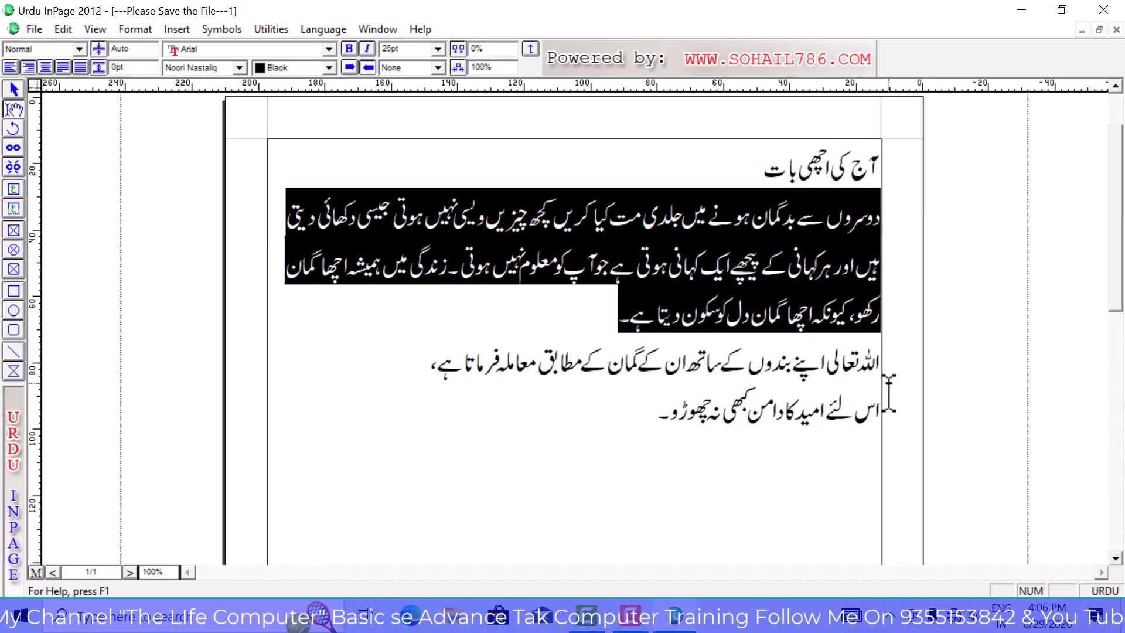
- Remove the two line breaks before "اس لئے" and "اللہ تعالی" to rejoin the text into one paragraph
left_click(881, 412)
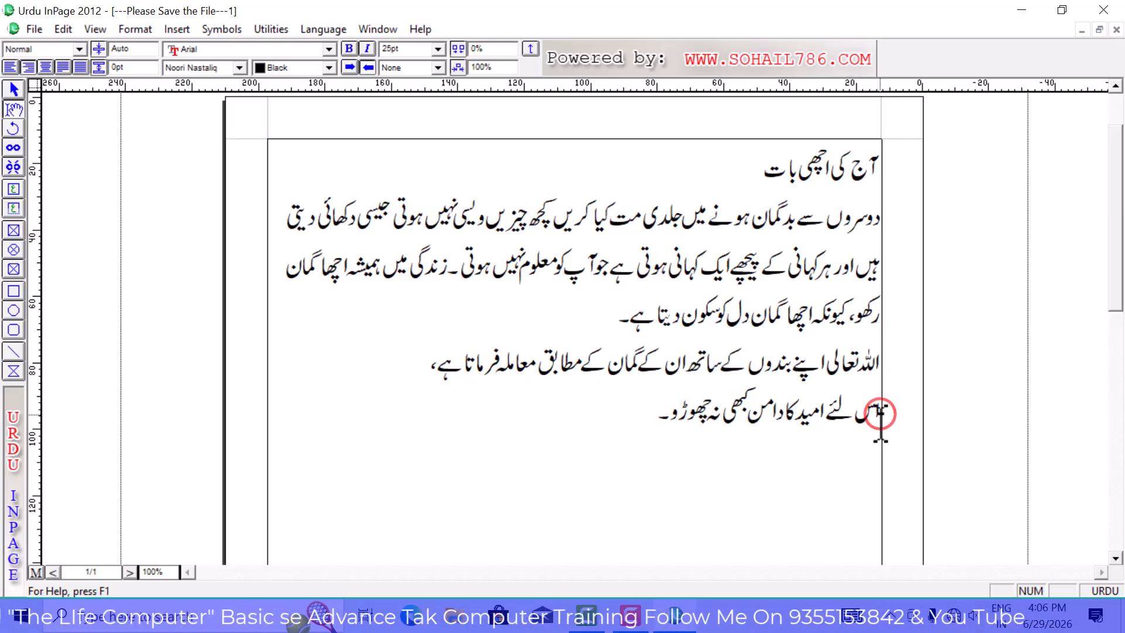
key("BackSpace")
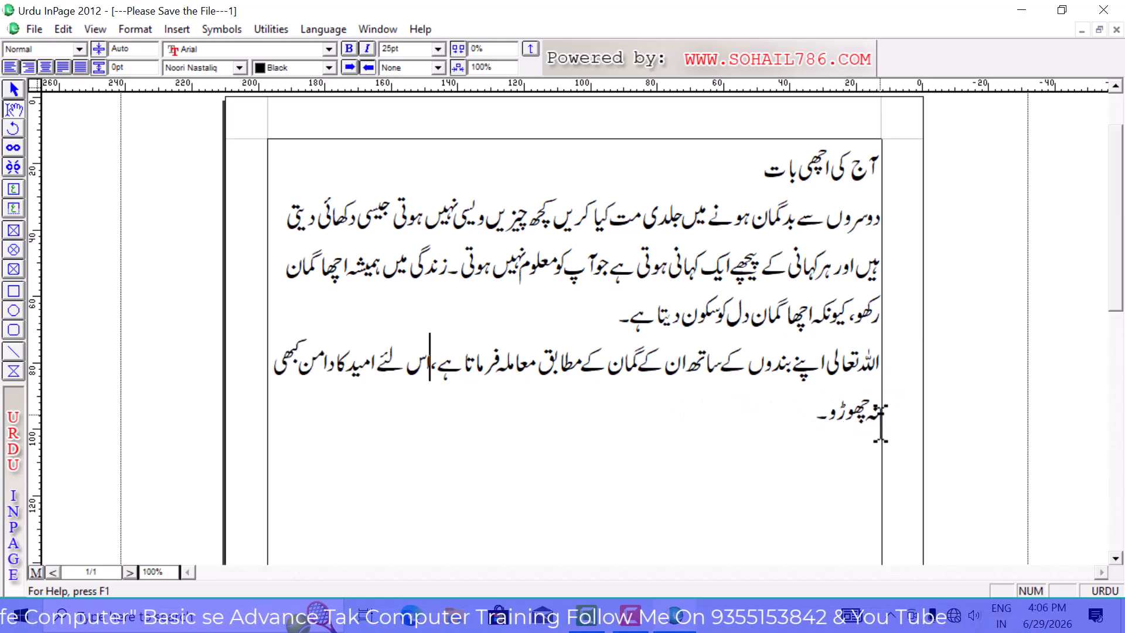
left_click(880, 357)
key("BackSpace")
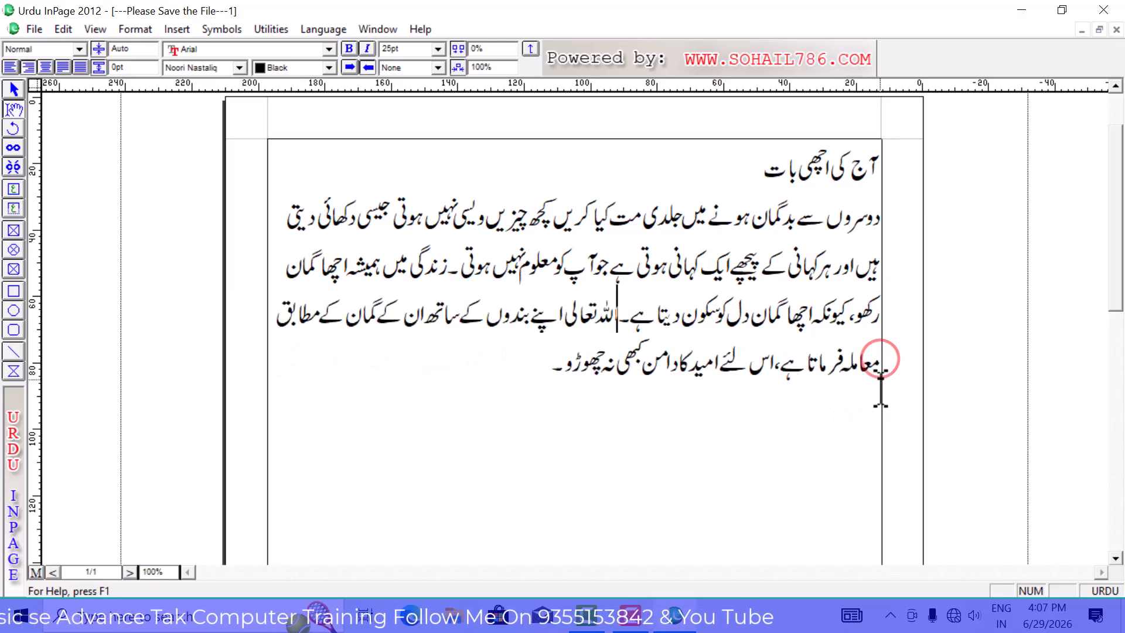
- Copy the whole body paragraph and paste it twice below the original
left_click(540, 368)
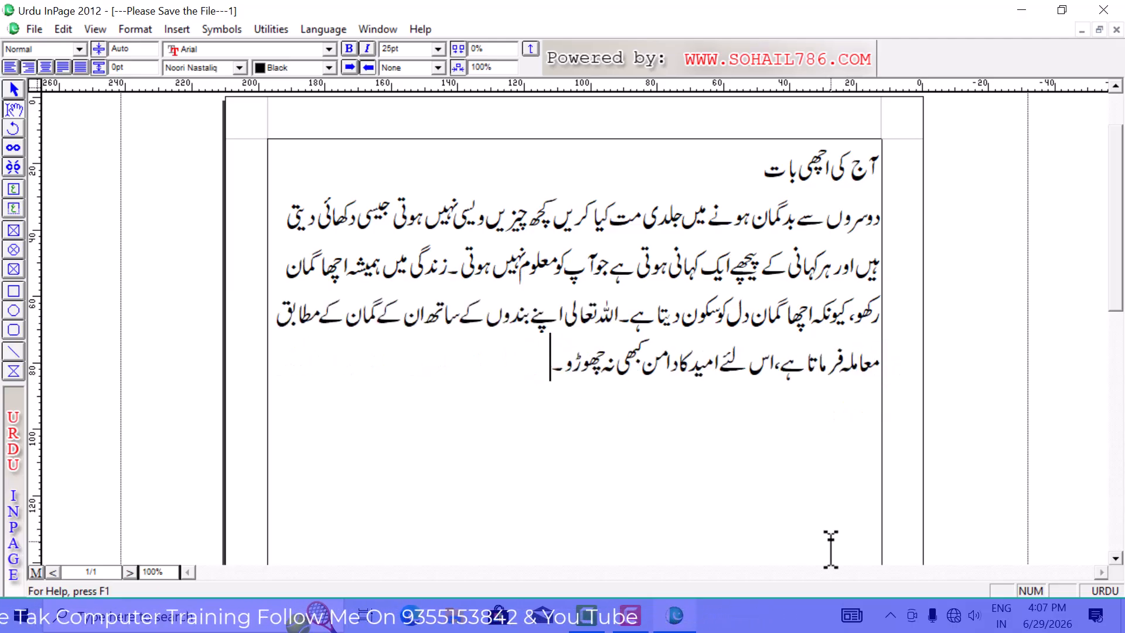
key("ctrl+shift+Up")
key("ctrl+c")
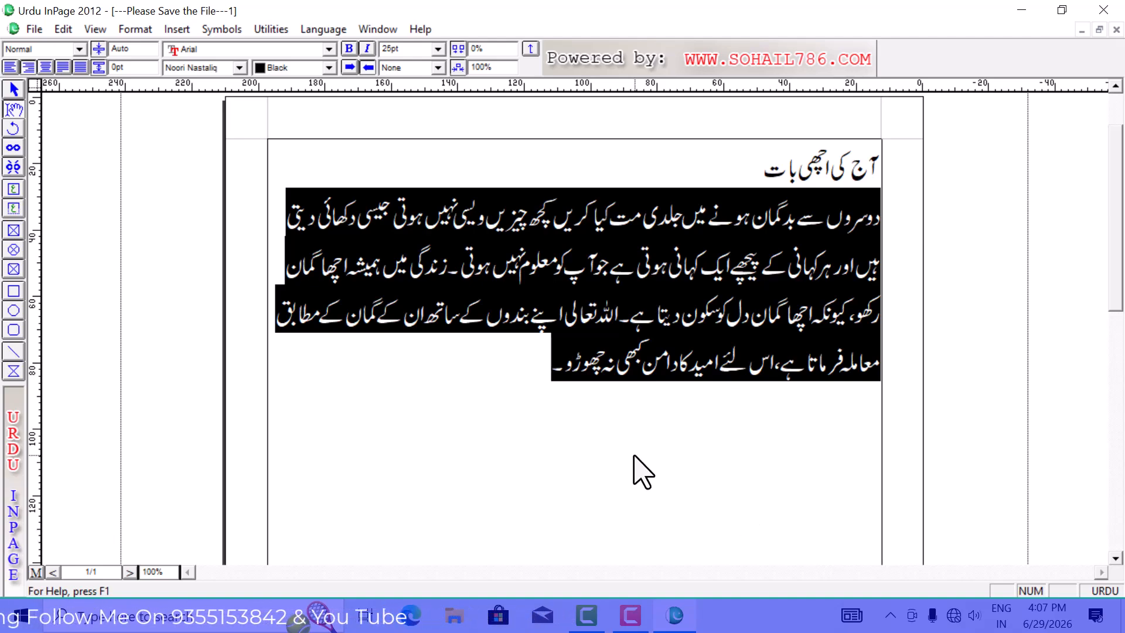
left_click(587, 428)
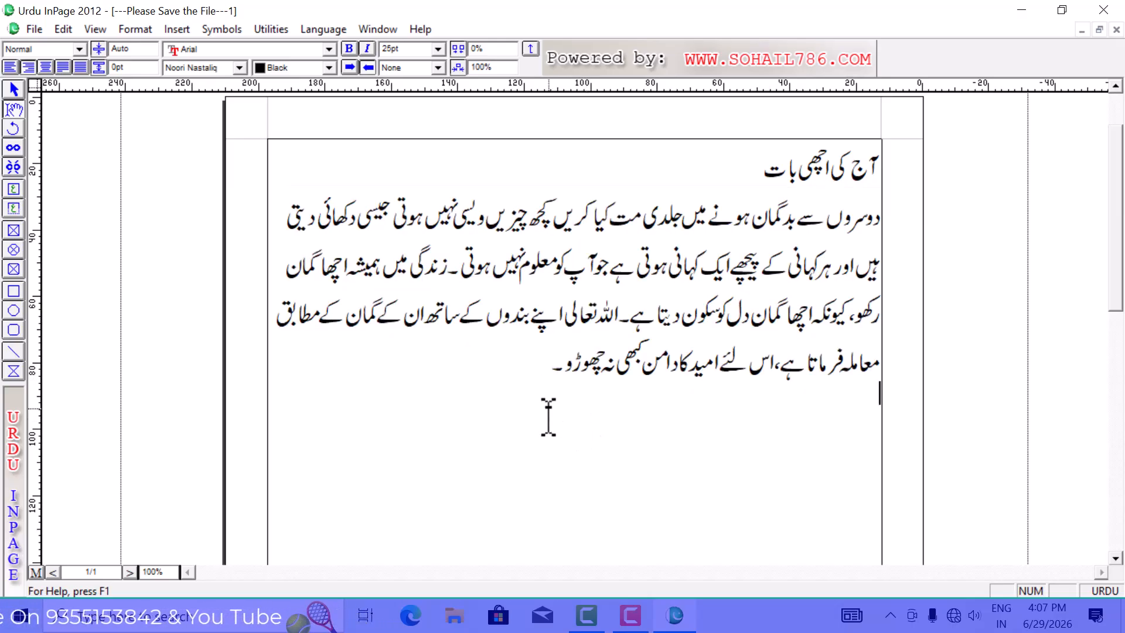
key("ctrl+v")
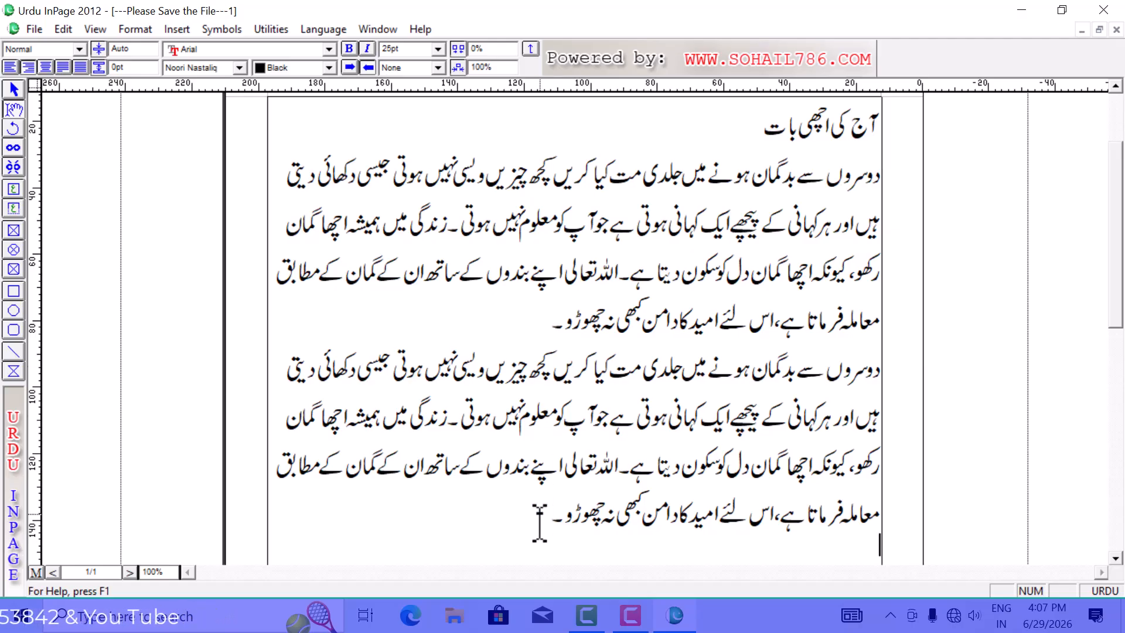
key("ctrl+v")
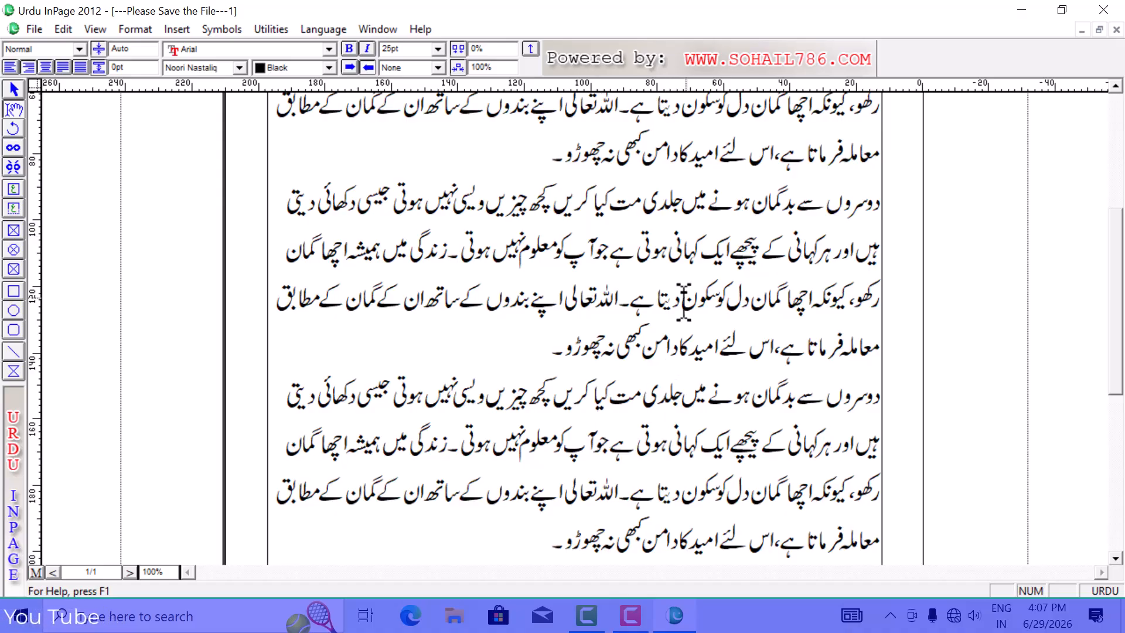
scroll(668, 331, "up", 3)
left_click_drag(664, 327, 660, 430)
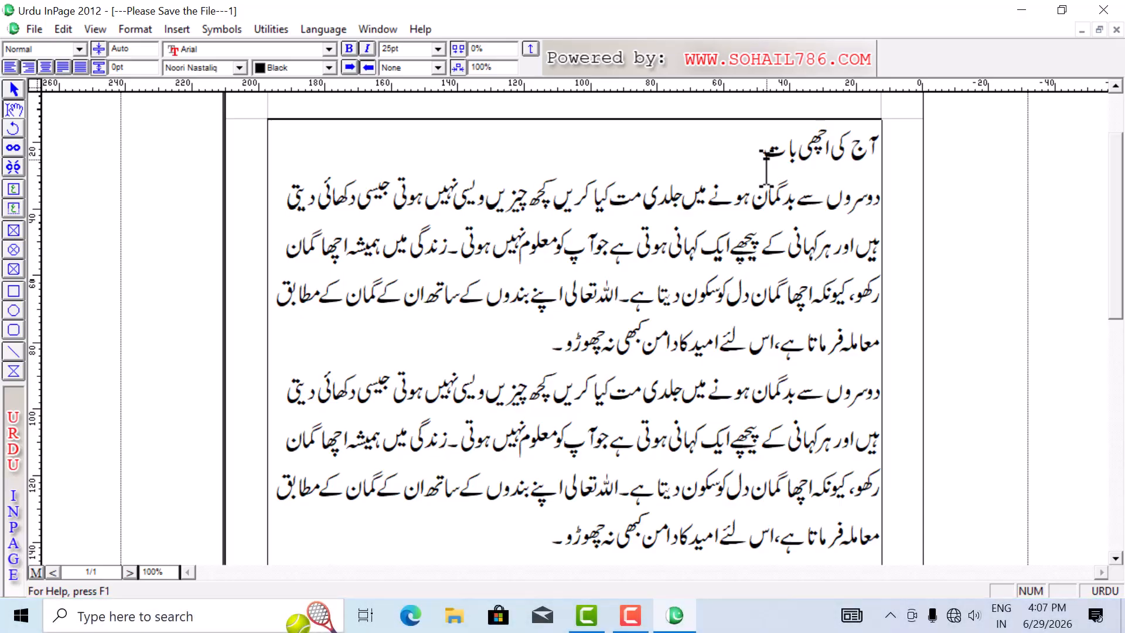
left_click(758, 150)
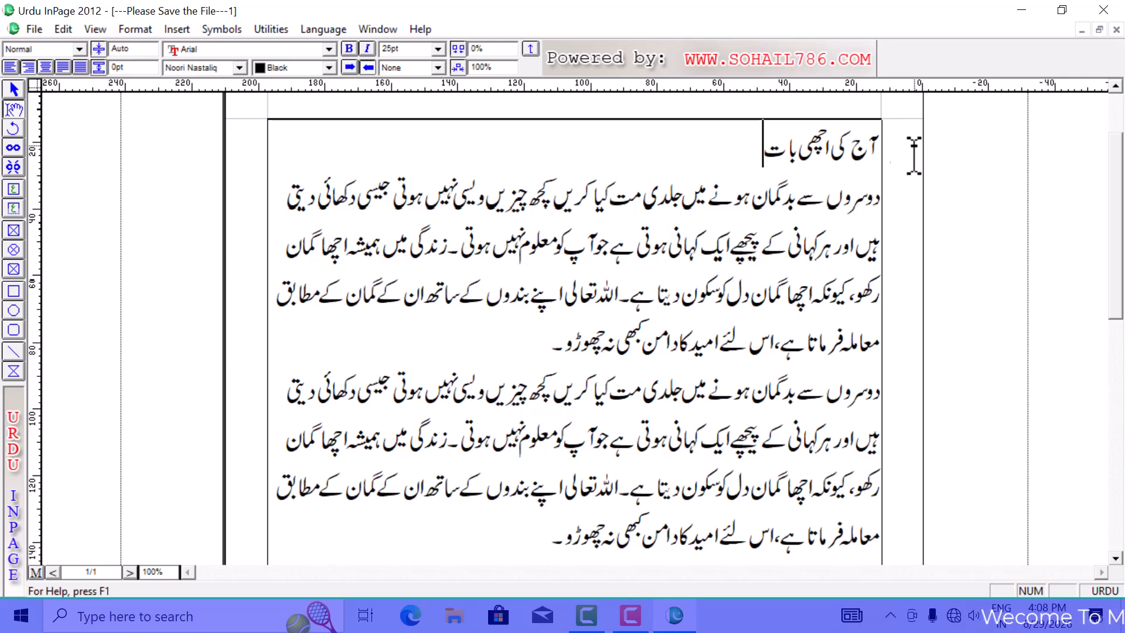
triple_click(551, 346)
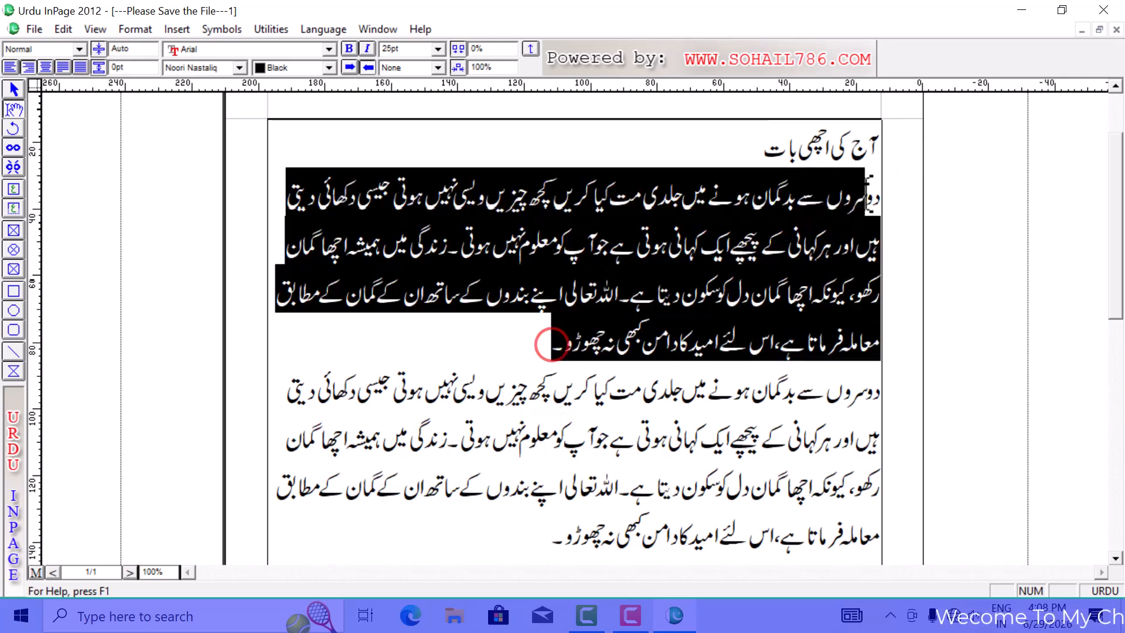
left_click(550, 339)
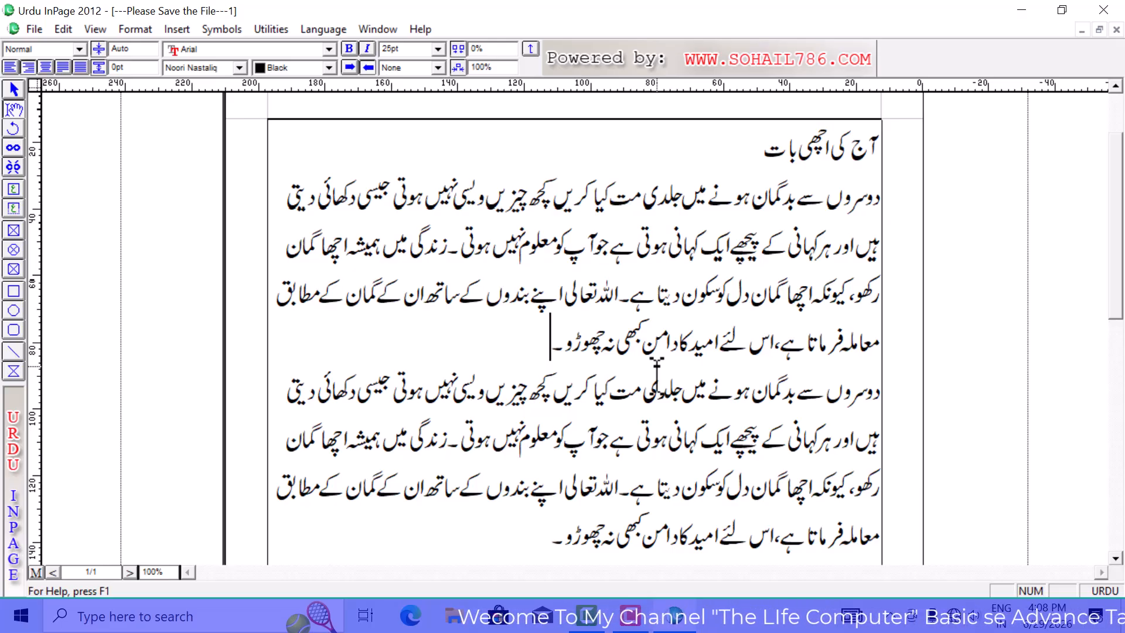
- Set the font size of the heading "آج کی اچھی بات" to 30 pt
left_click(760, 150)
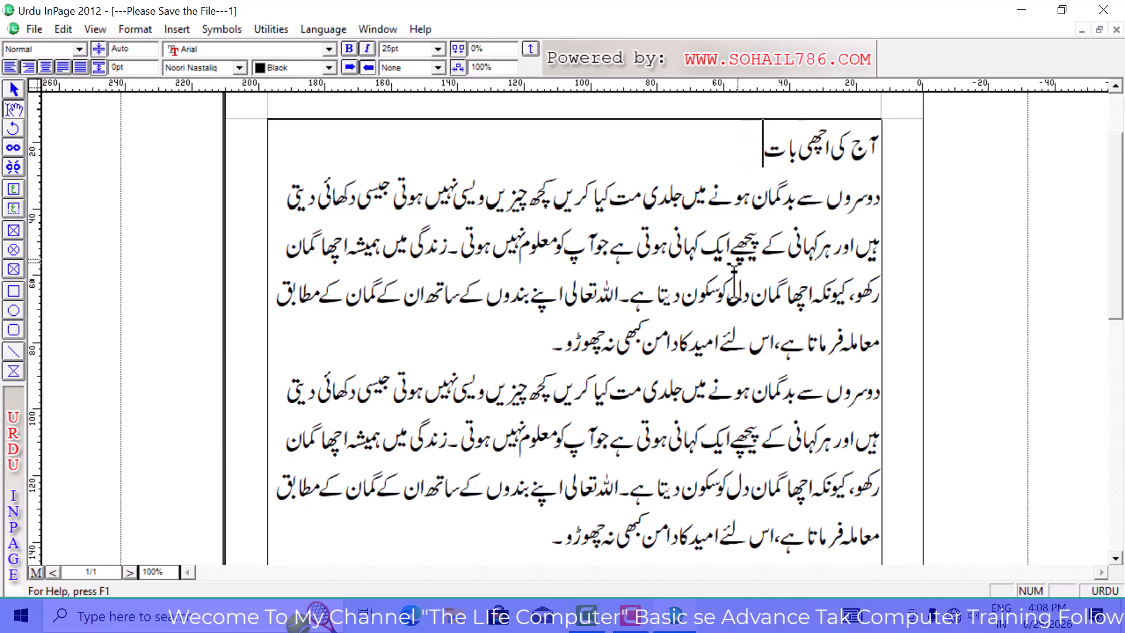
key("shift+Home")
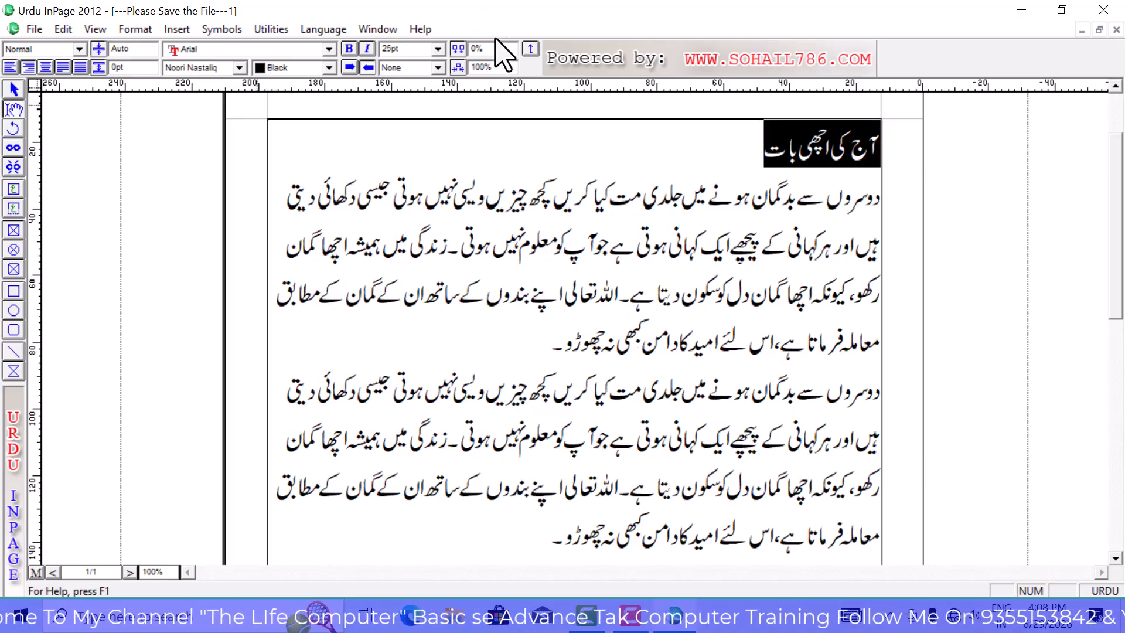
left_click(439, 50)
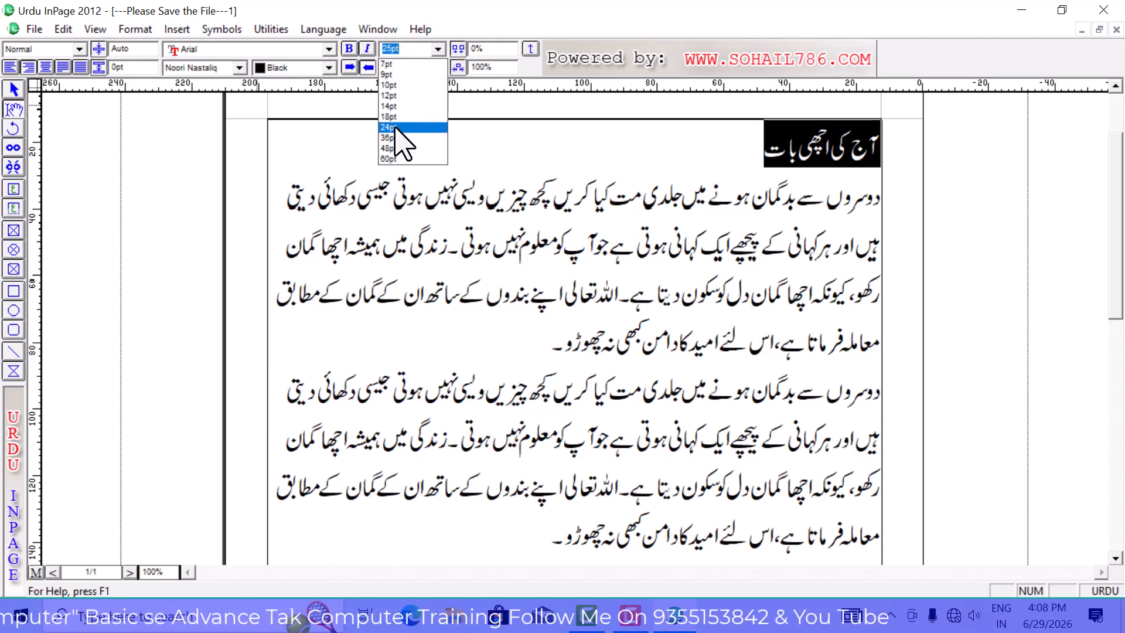
left_click(404, 48)
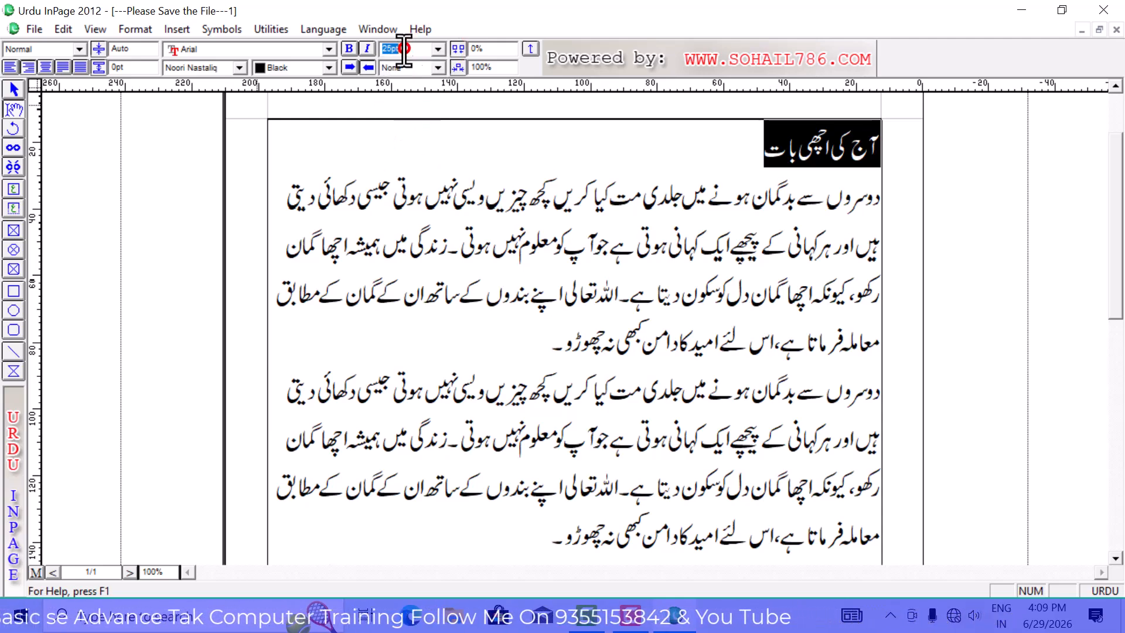
left_click_drag(403, 49, 360, 54)
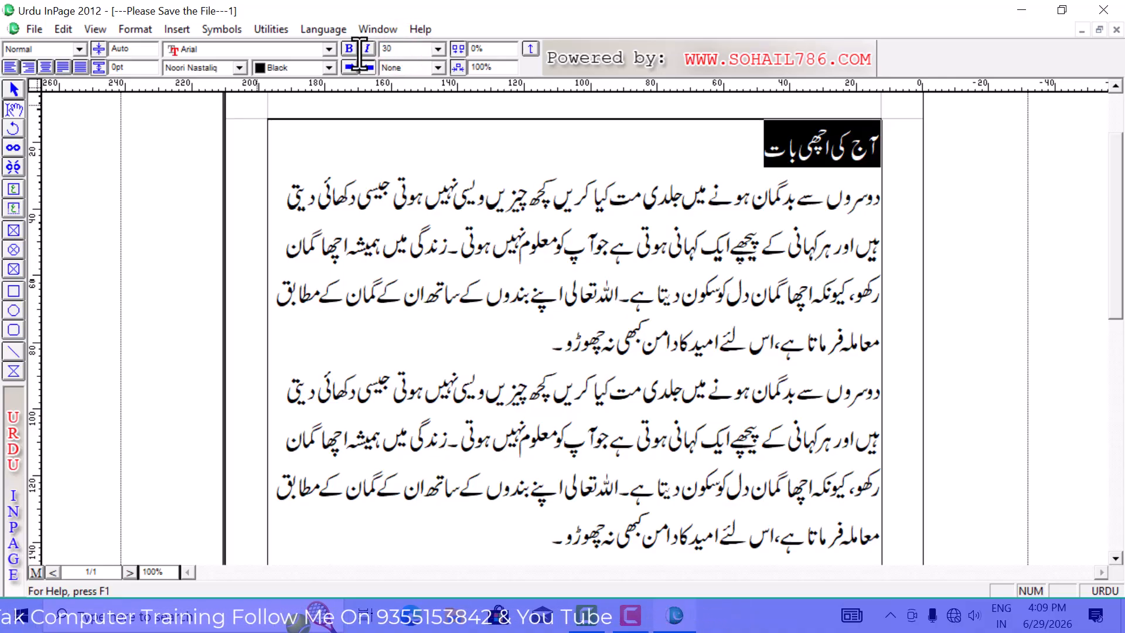
key("Return")
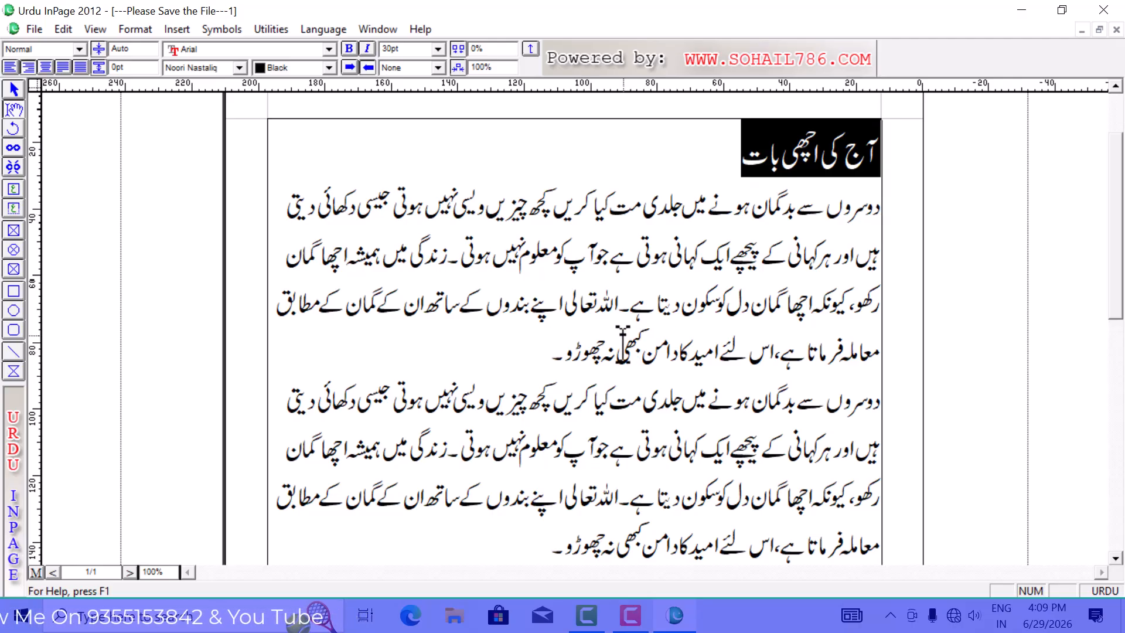
- Set the font size of all three body paragraphs below the heading to 17 pt
left_click(601, 346)
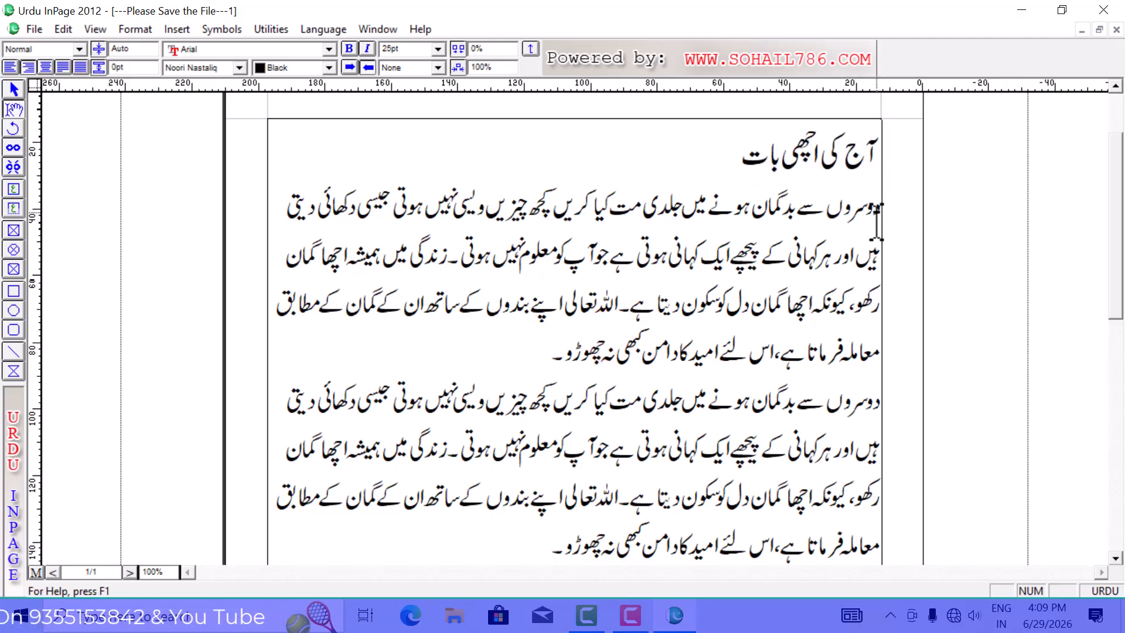
left_click_drag(880, 209, 534, 504)
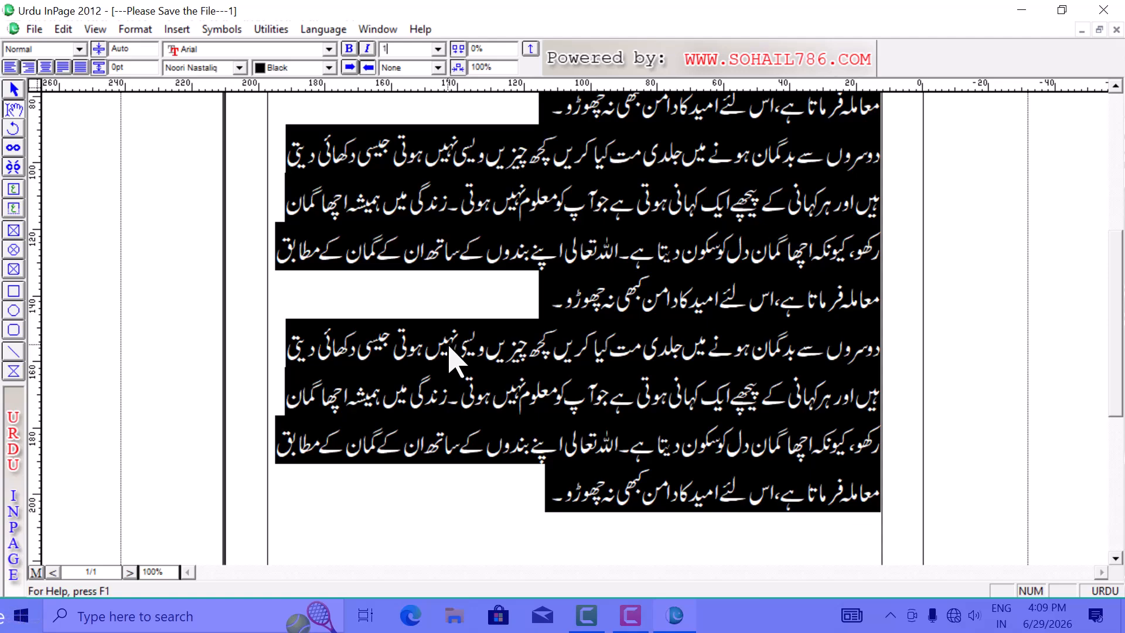
key("Return")
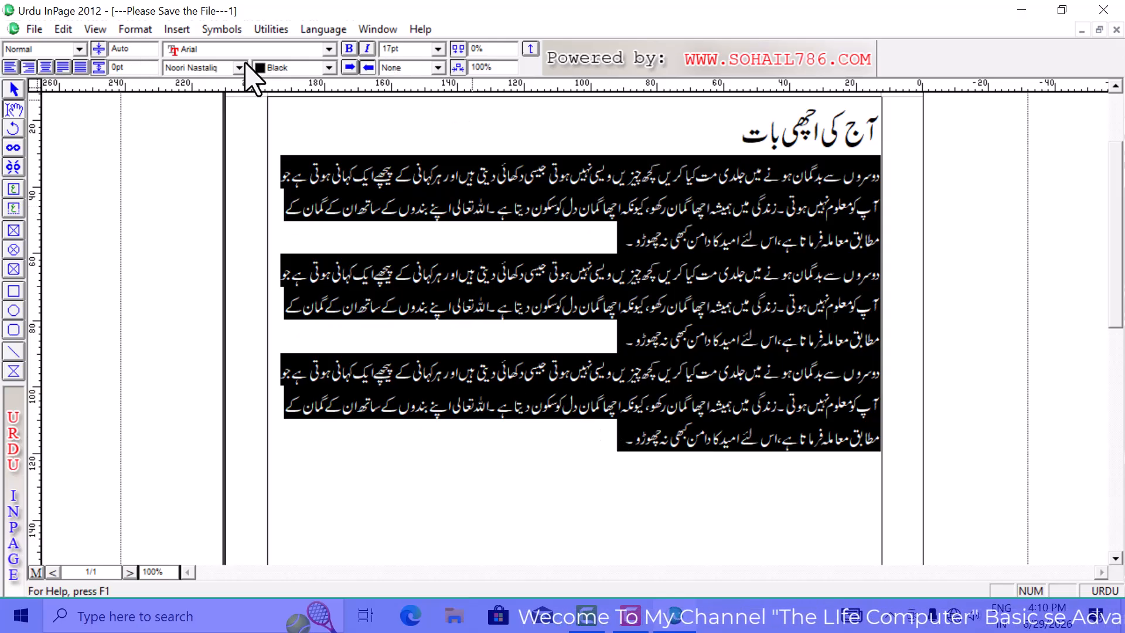
- Set the line spacing of the three body paragraphs to 23 pt and place the cursor at the end of the heading
double_click(120, 48)
double_click(392, 49)
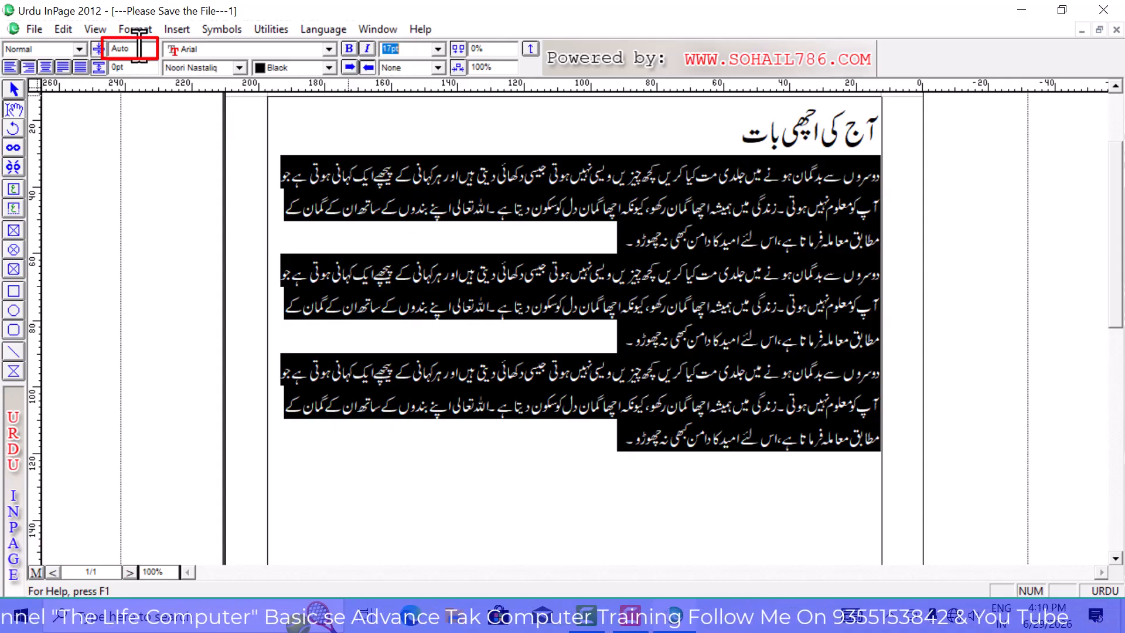
left_click_drag(140, 48, 107, 50)
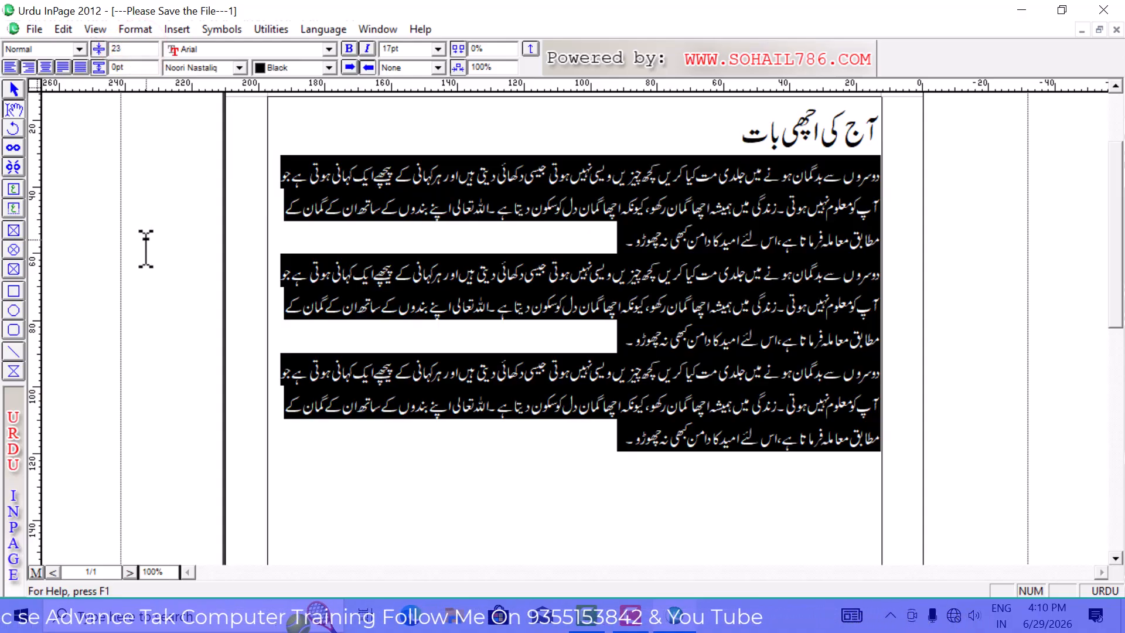
key("Return")
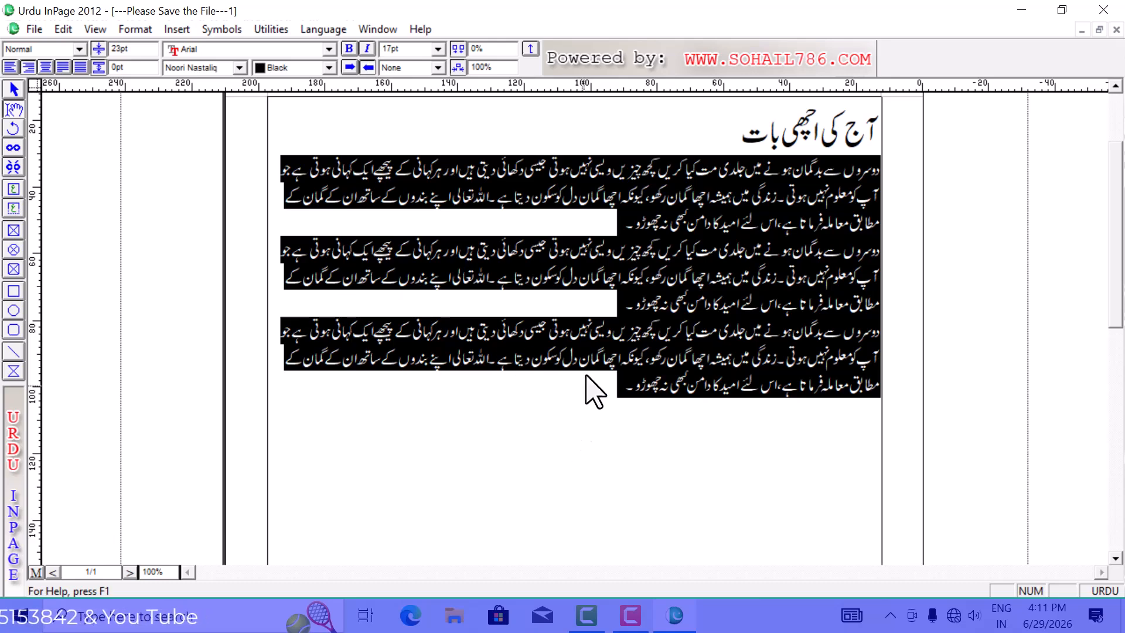
left_click(732, 136)
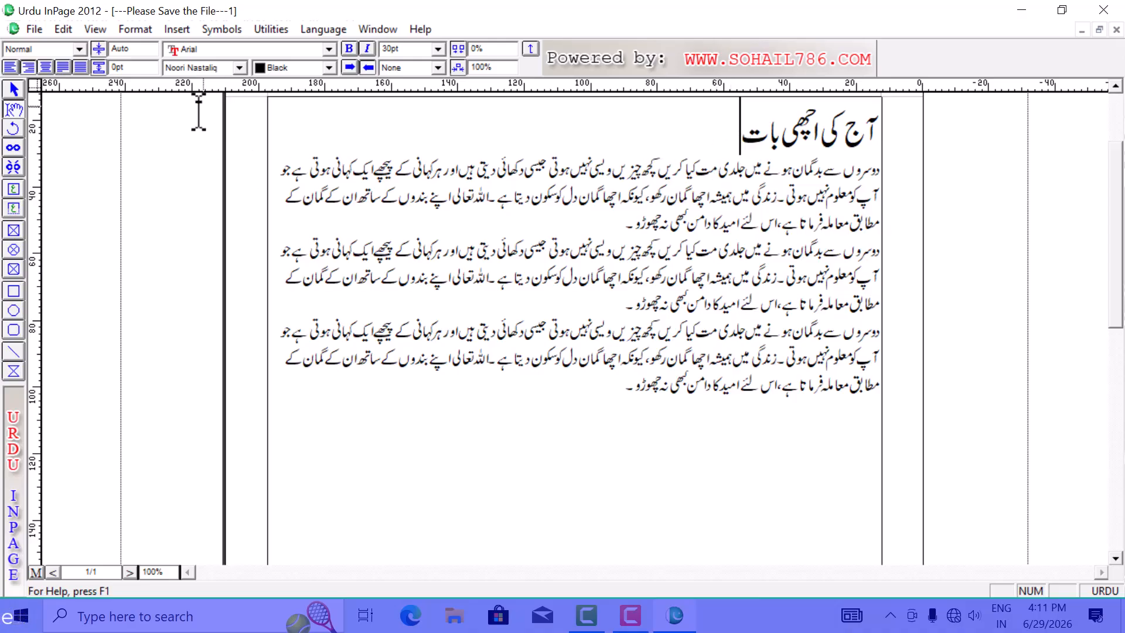
- Set the line spacing of the heading "آج کی اچھی بات" to 38 pt
left_click(138, 48)
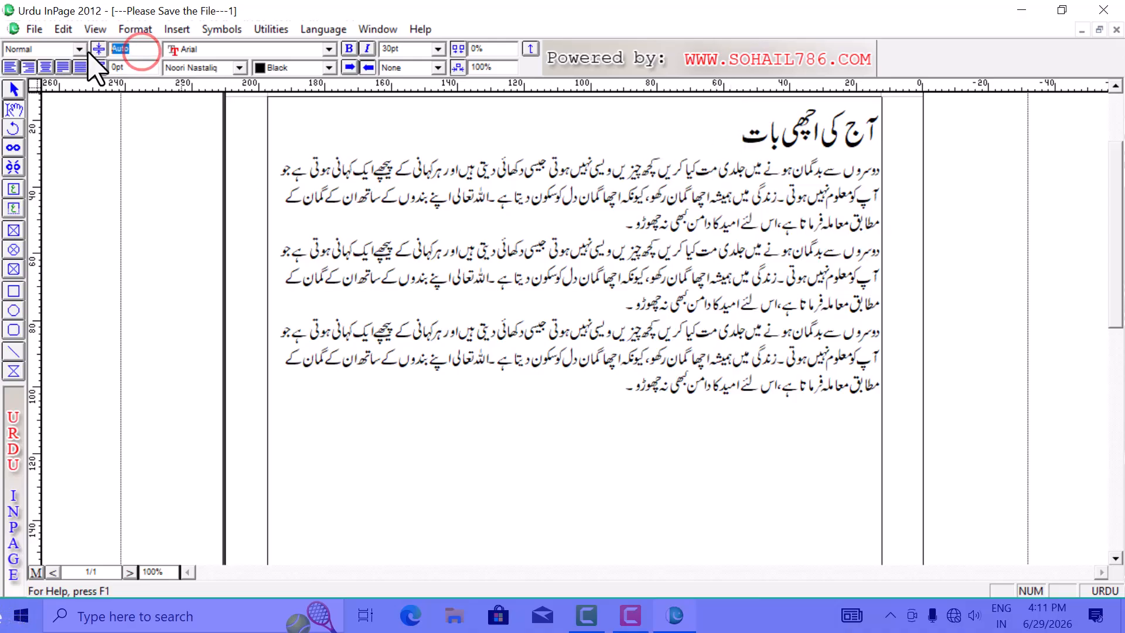
left_click(730, 140)
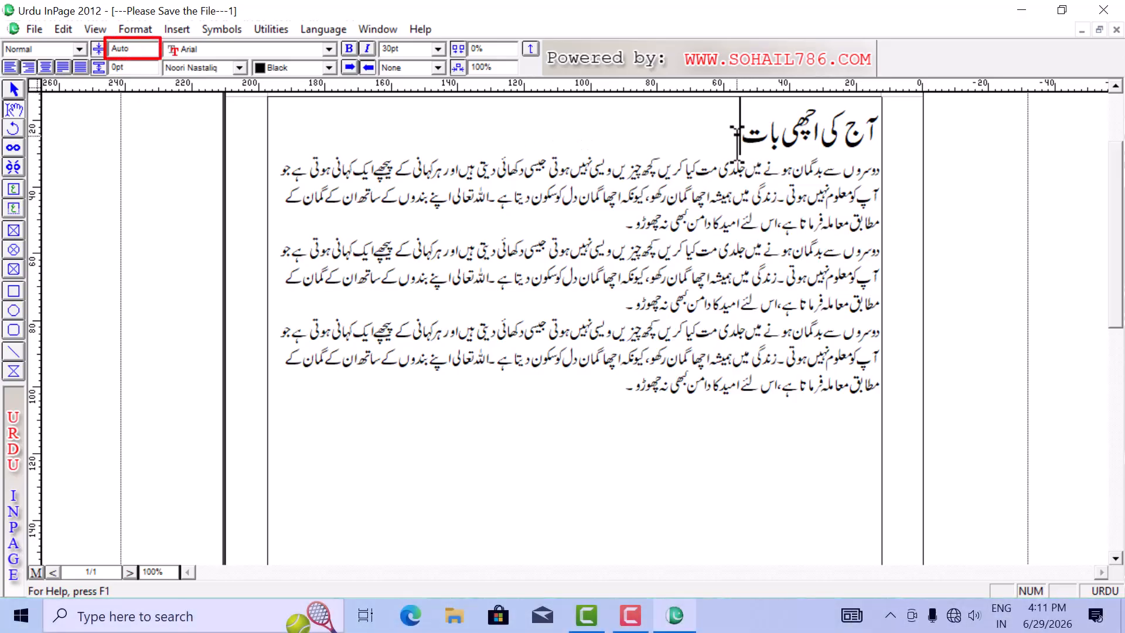
key("shift+Home")
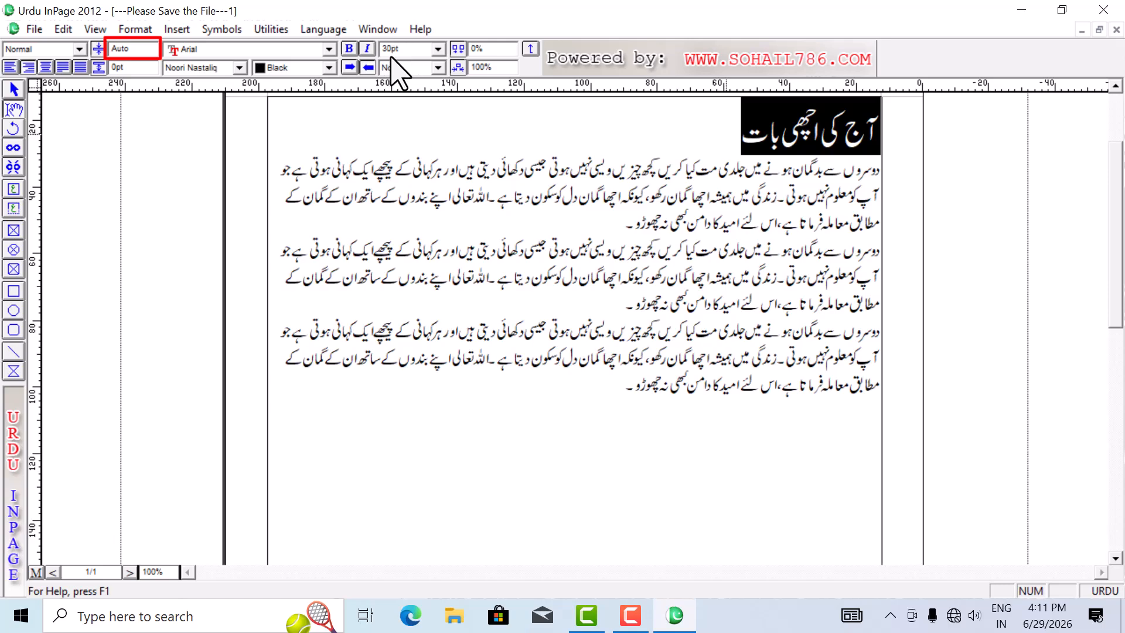
double_click(129, 48)
type("3")
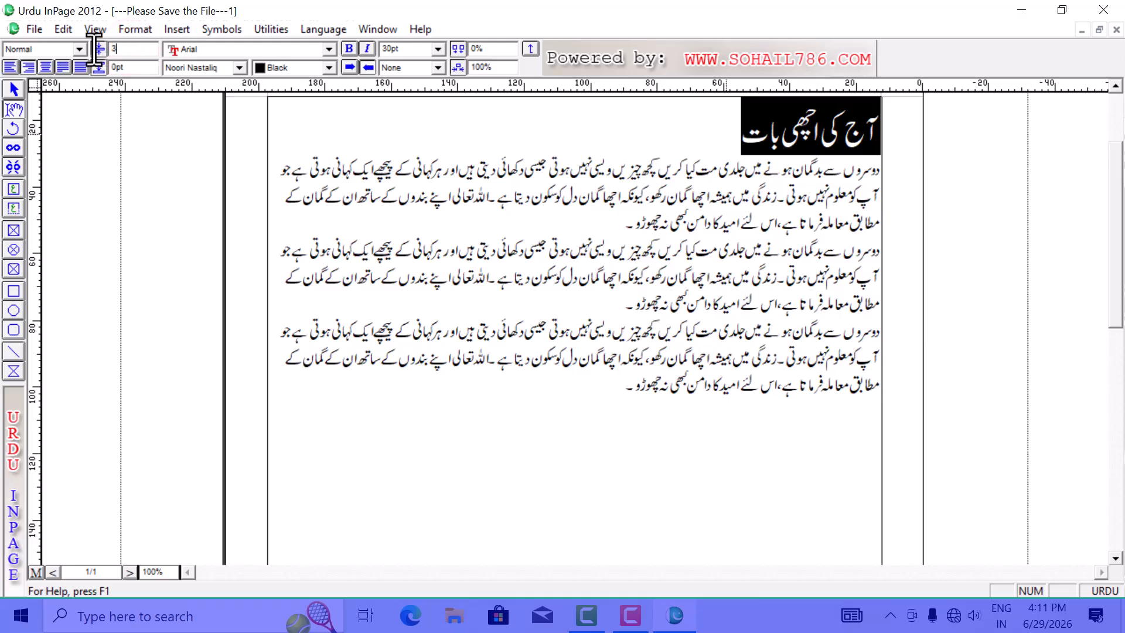
type("8")
key("Return")
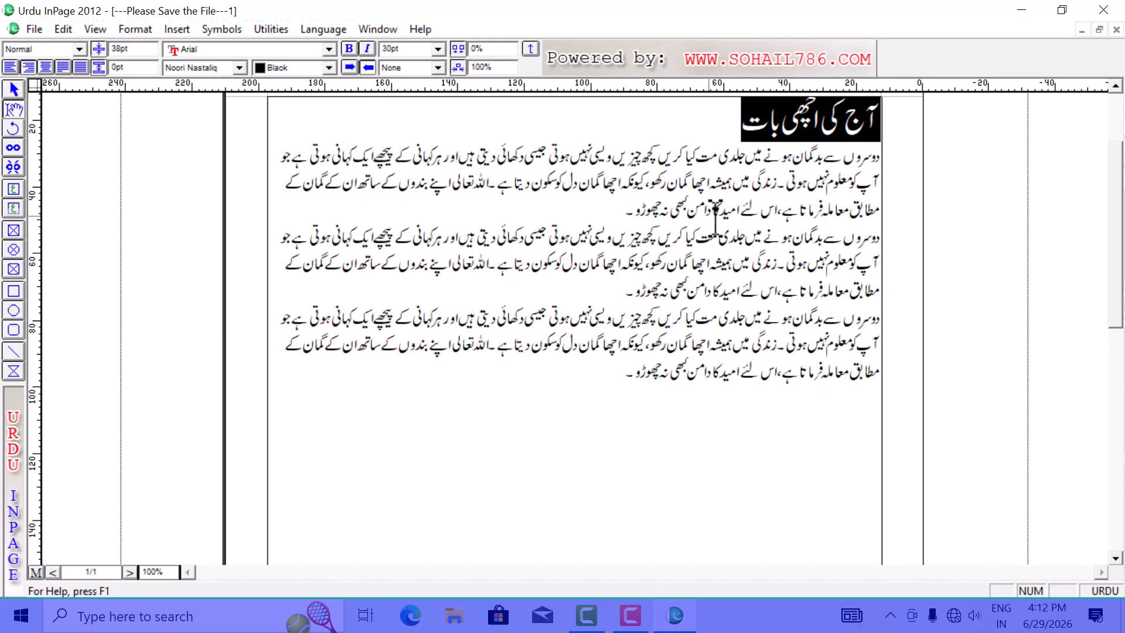
left_click(735, 131)
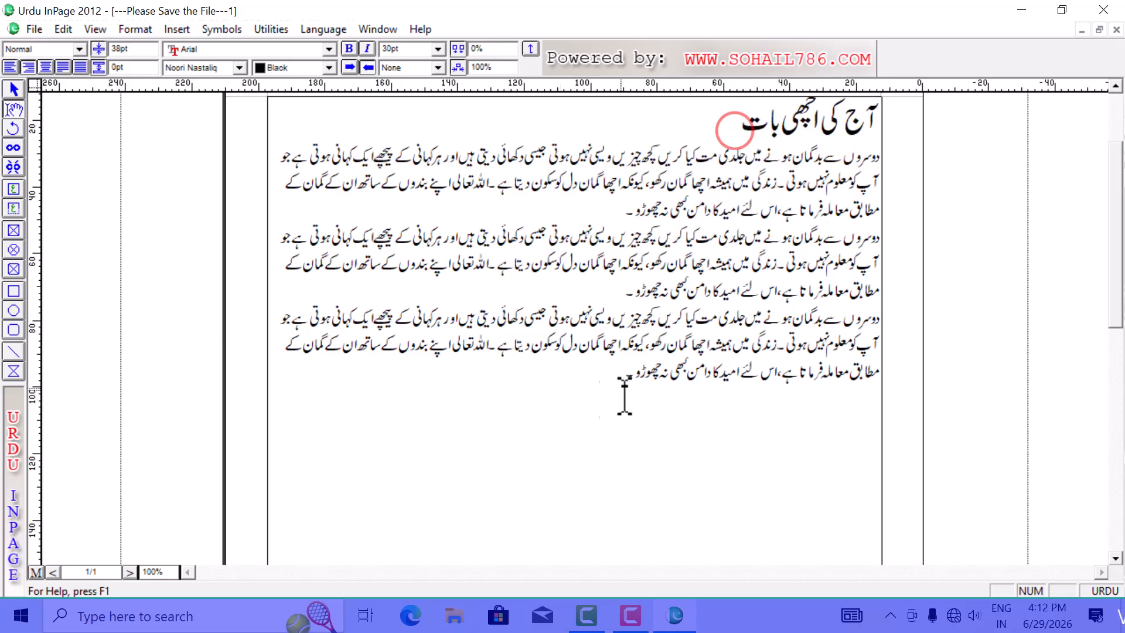
- Try left, right, centre and justified alignment on the first two body paragraphs
left_click(610, 374)
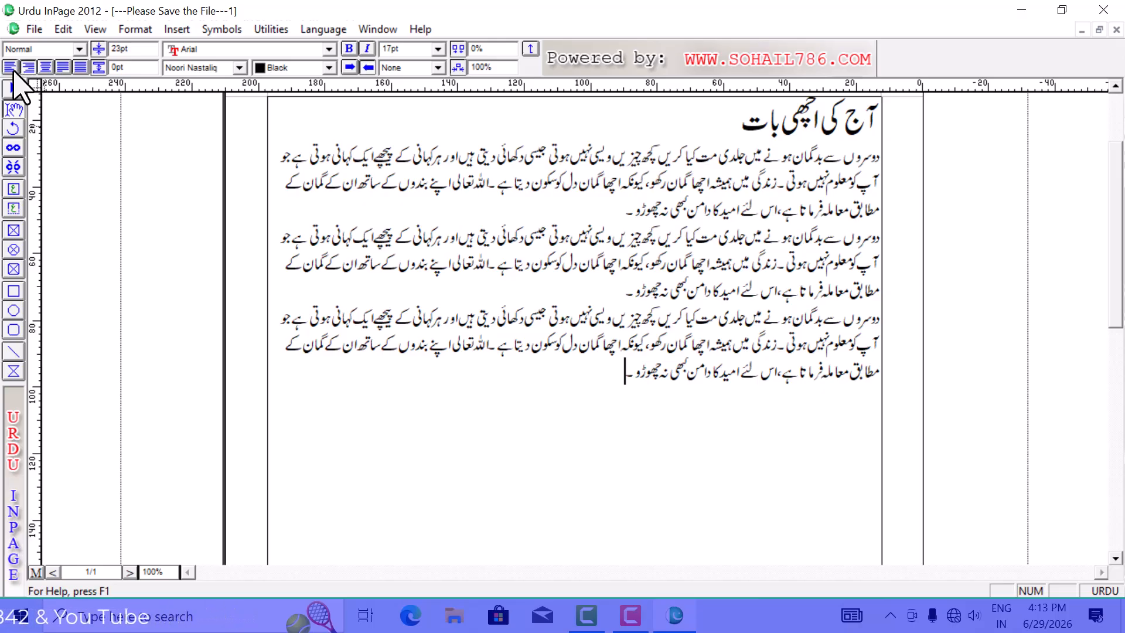
left_click_drag(624, 208, 886, 157)
left_click_drag(625, 291, 896, 169)
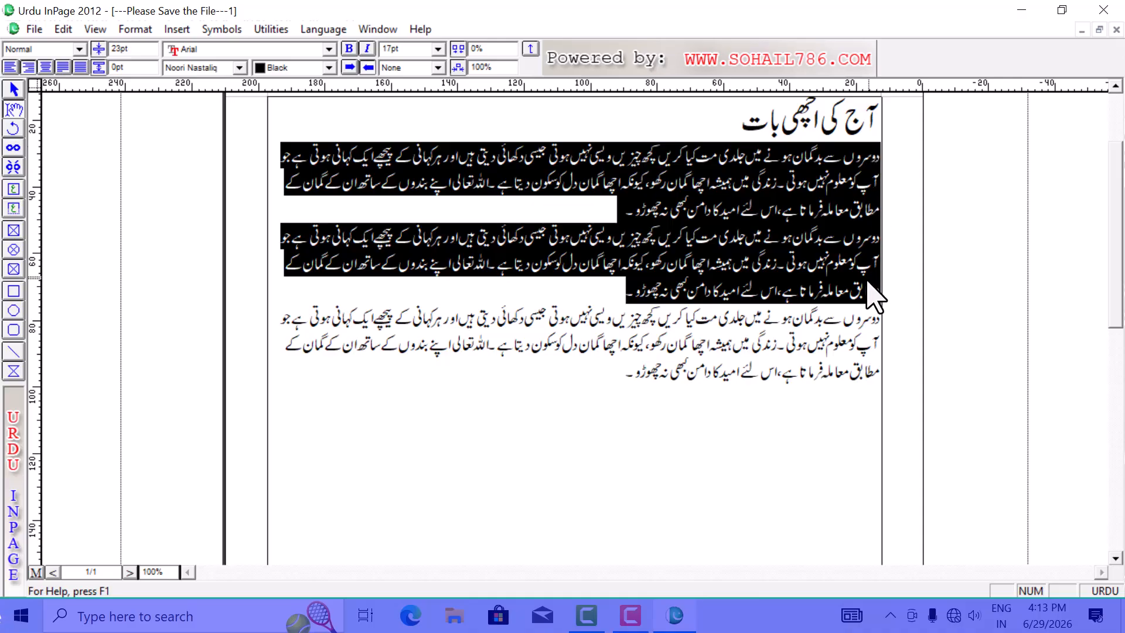
left_click(12, 66)
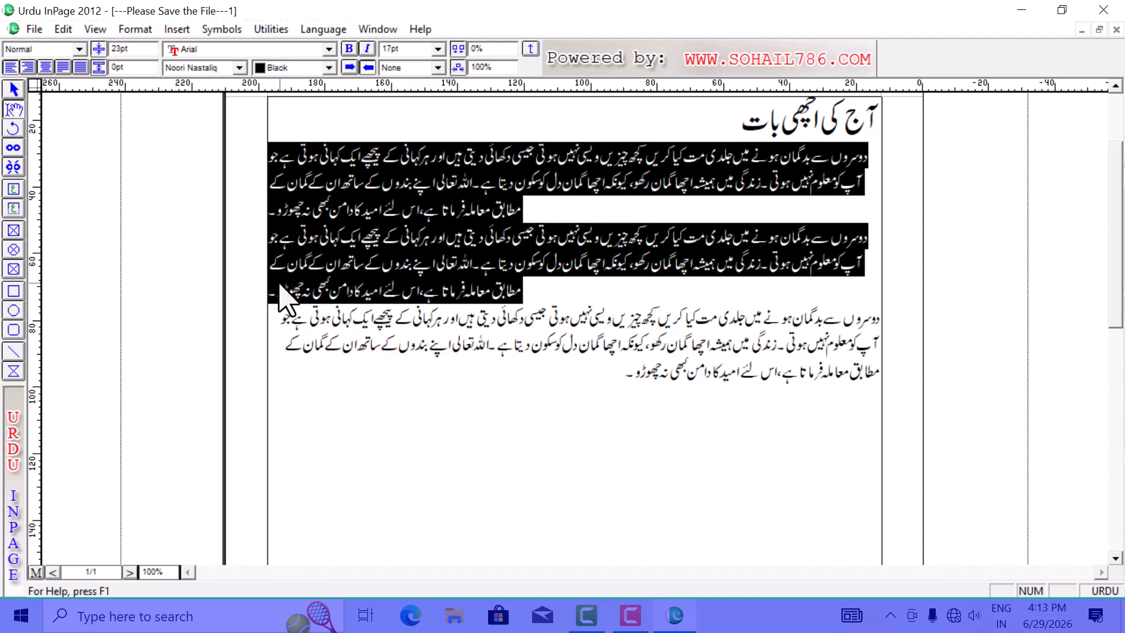
left_click(26, 69)
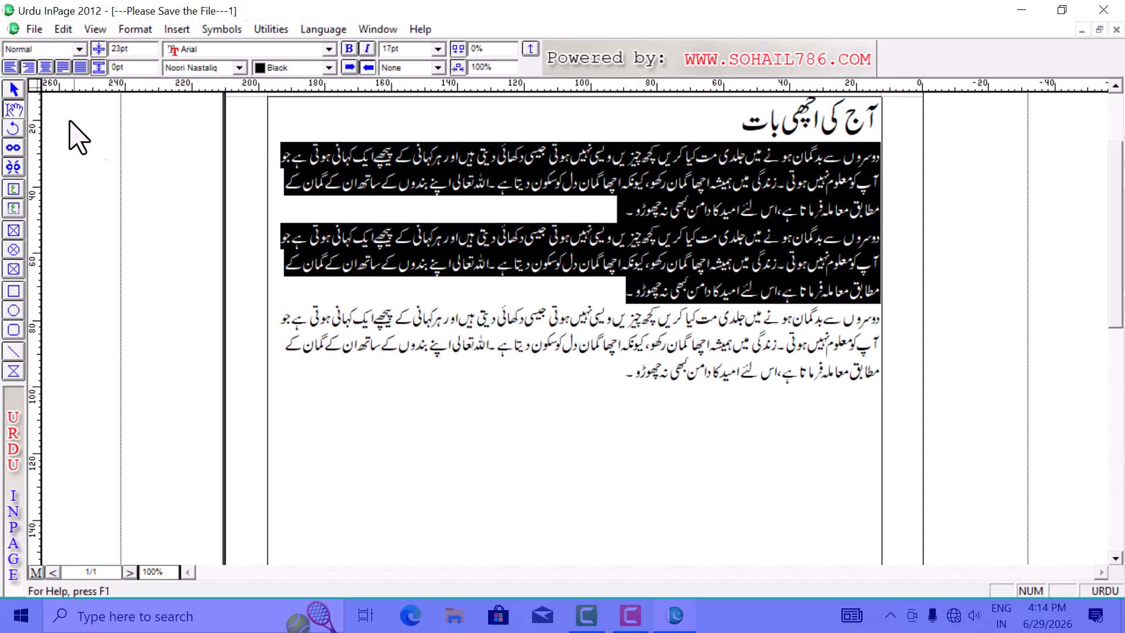
left_click(45, 67)
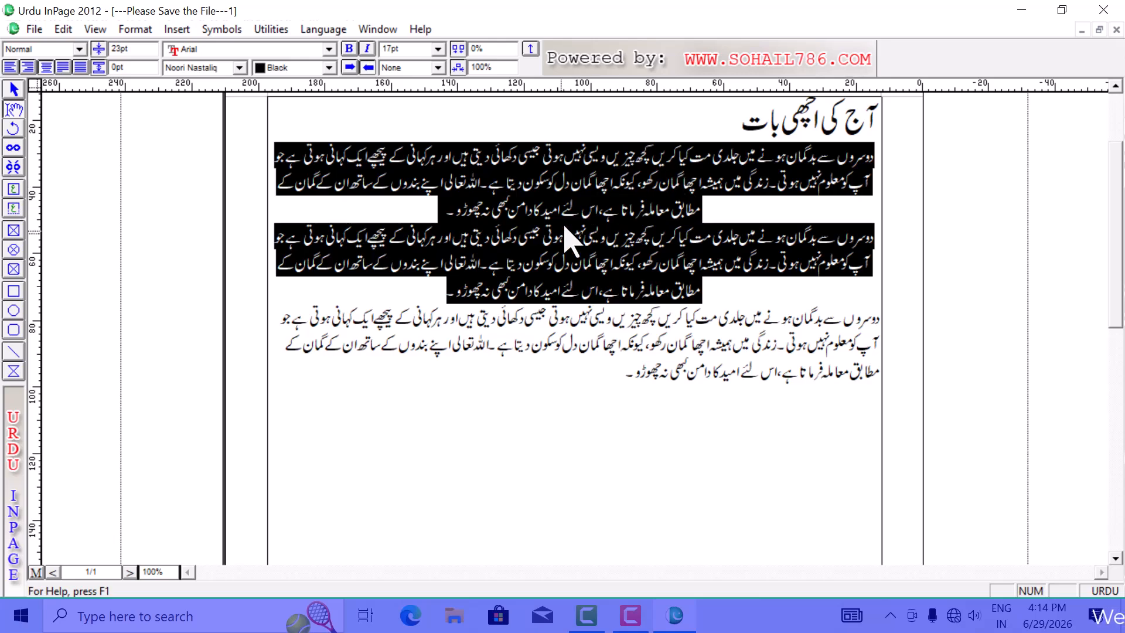
left_click(28, 67)
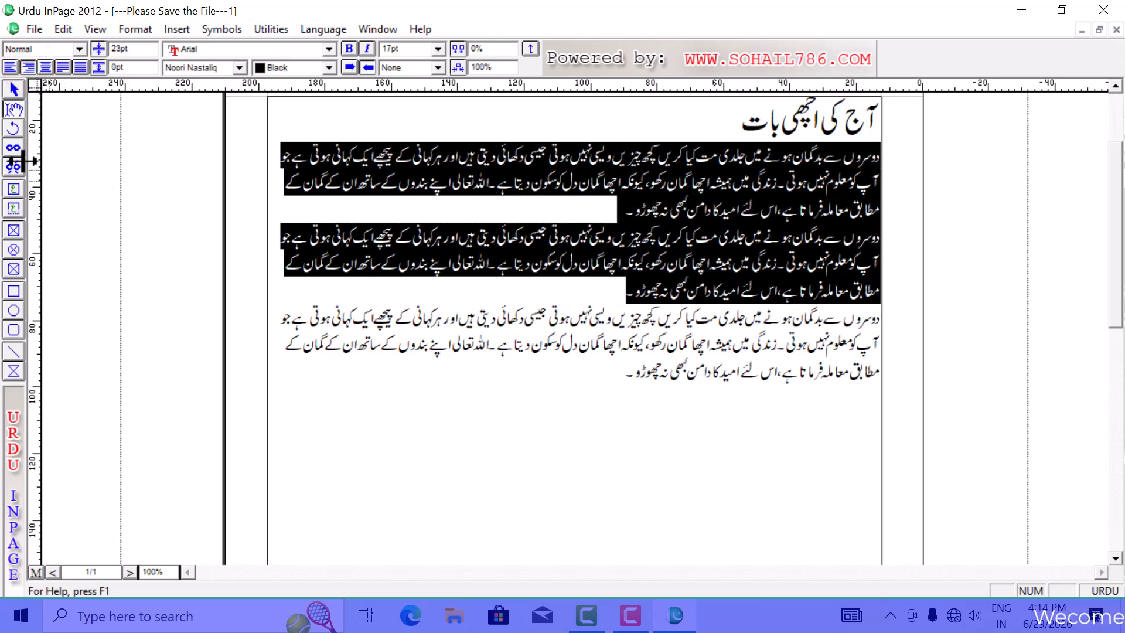
left_click(63, 68)
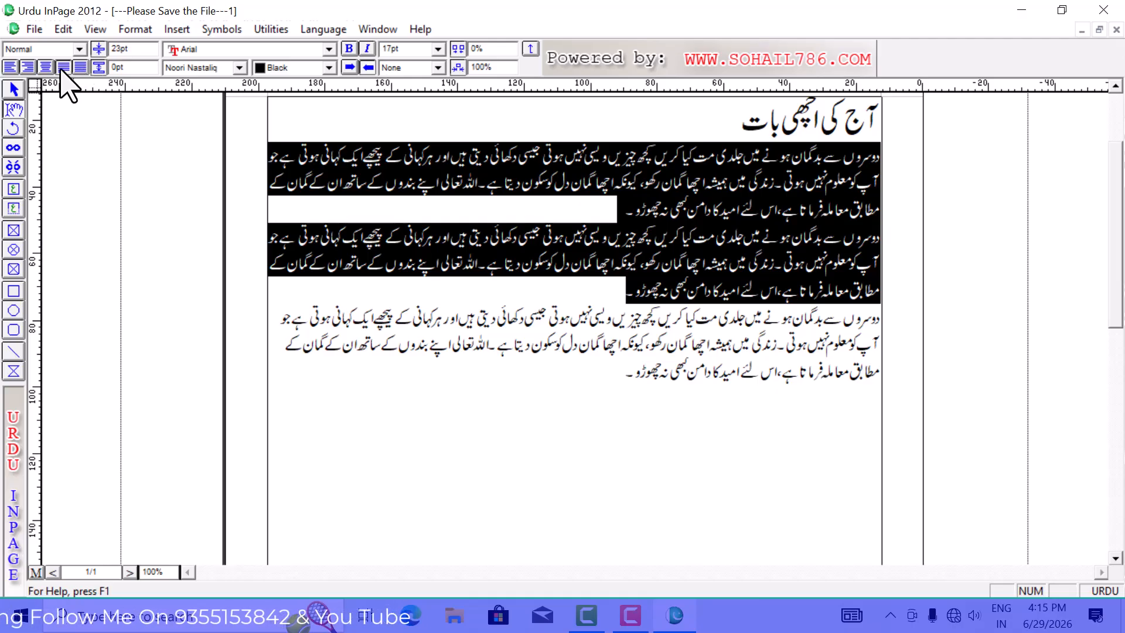
- Select all three body paragraphs below the heading
left_click_drag(625, 375, 895, 165)
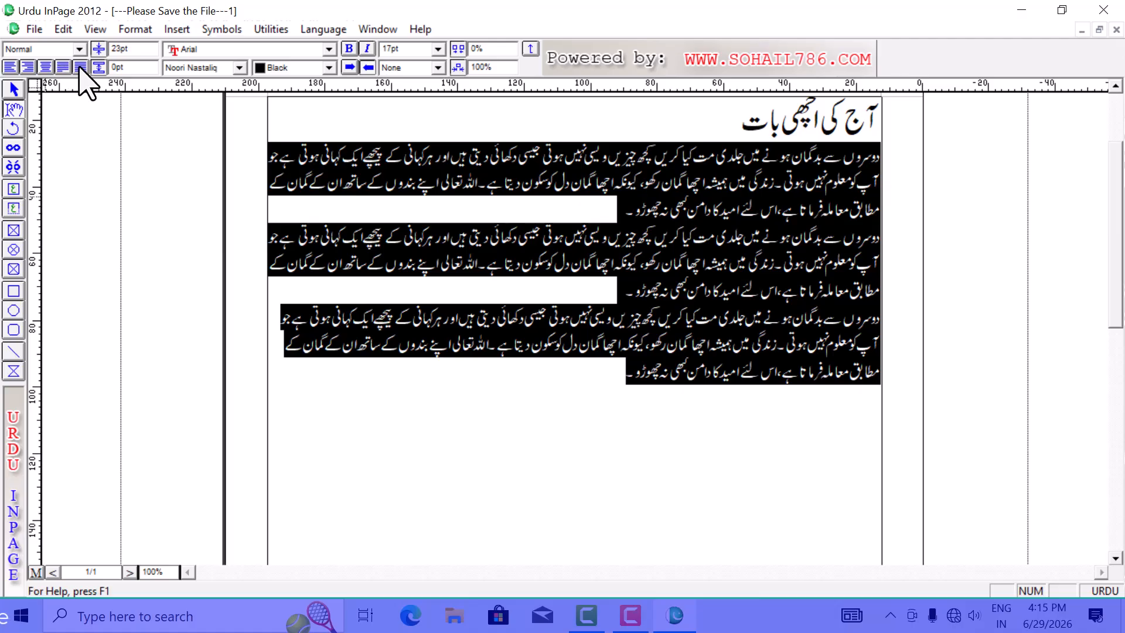
left_click(613, 382)
left_click_drag(613, 372, 901, 158)
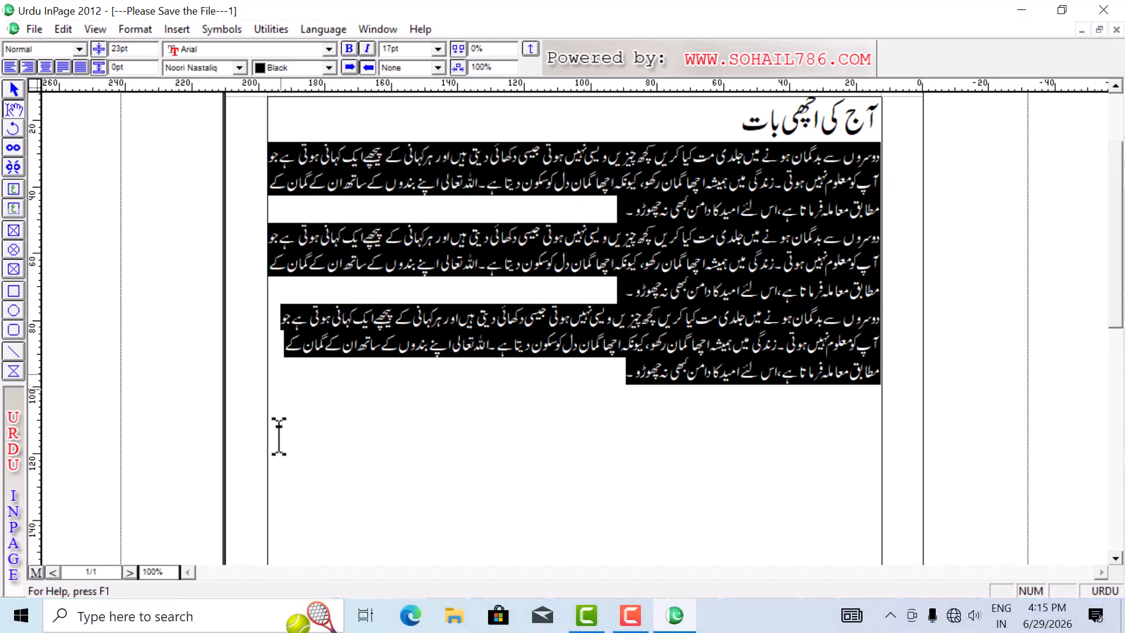
- Open the keyboard picture 36867-5-keyboard-clipart.png from the desktop to examine the key layout, and return to the InPage document
left_click(1025, 9)
left_click(80, 234)
double_click(81, 236)
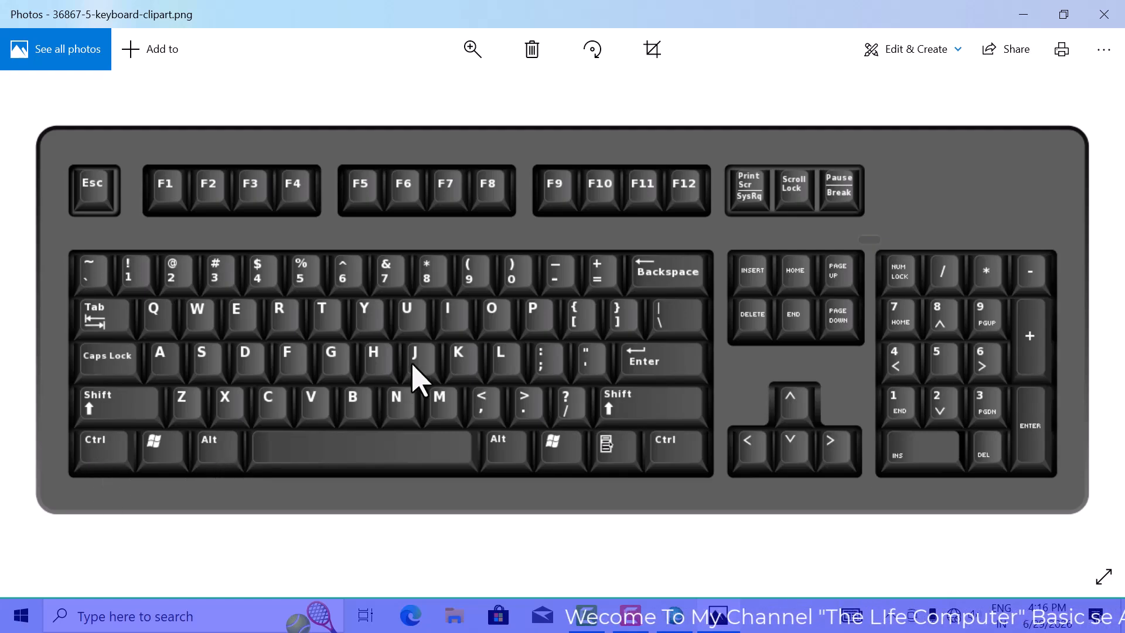
left_click(1027, 14)
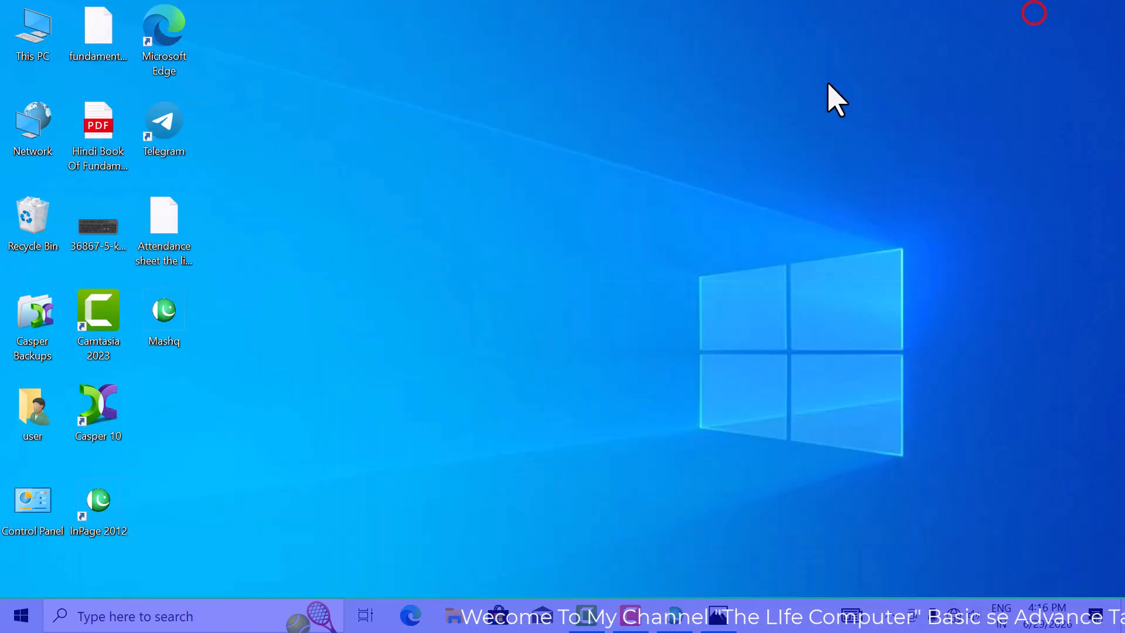
left_click(674, 616)
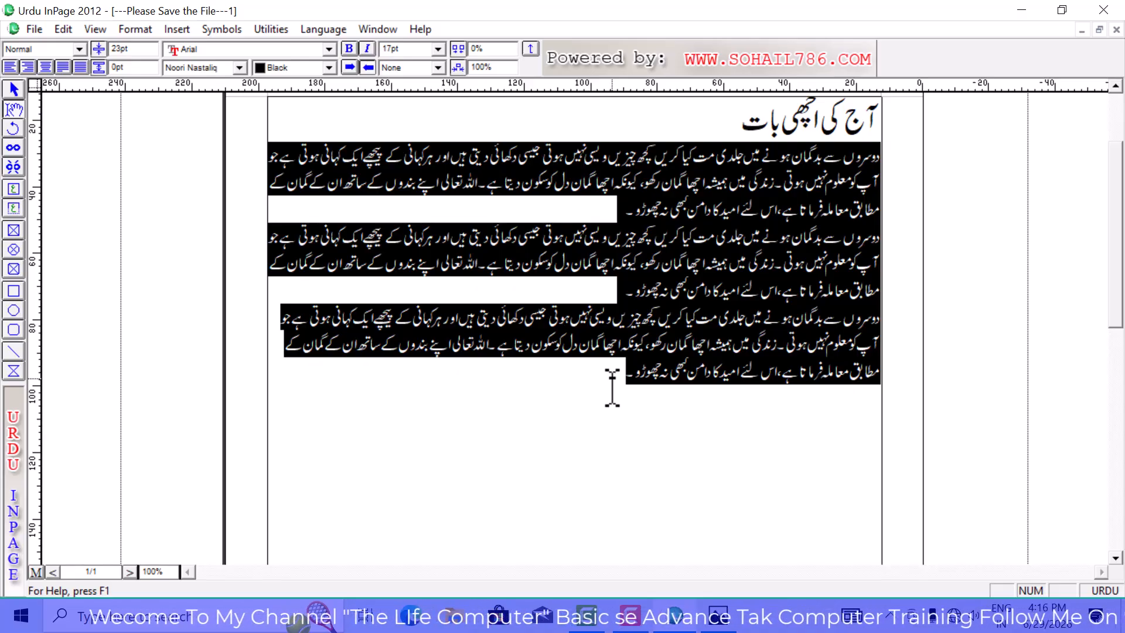
- Try left, right and centre alignment on the three selected body paragraphs
key("ctrl+shift+l")
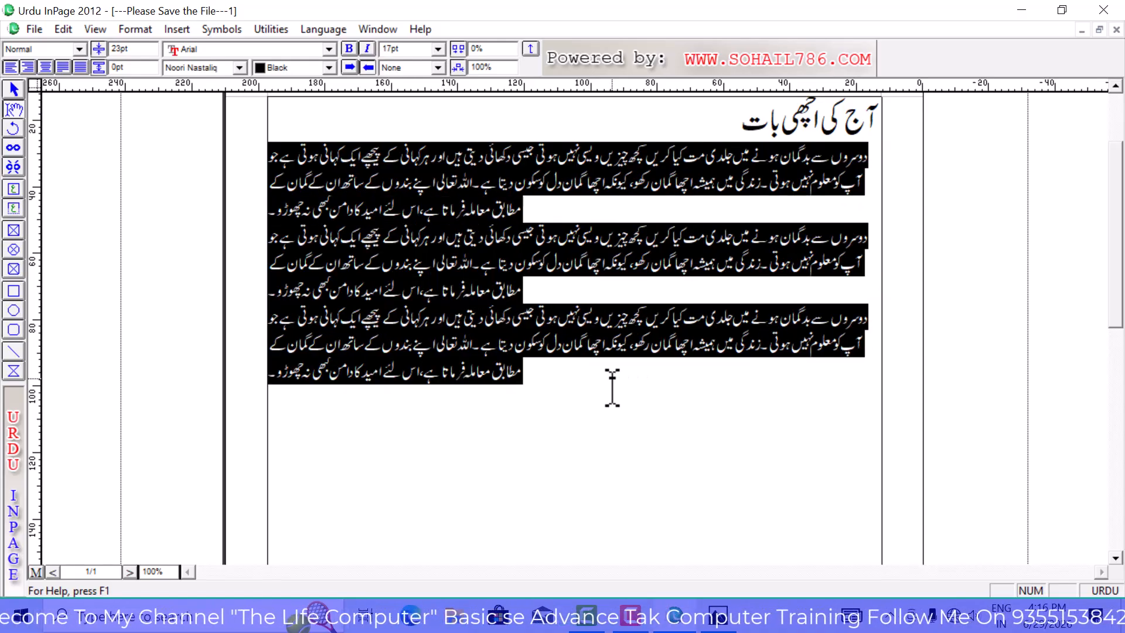
key("ctrl+shift+r")
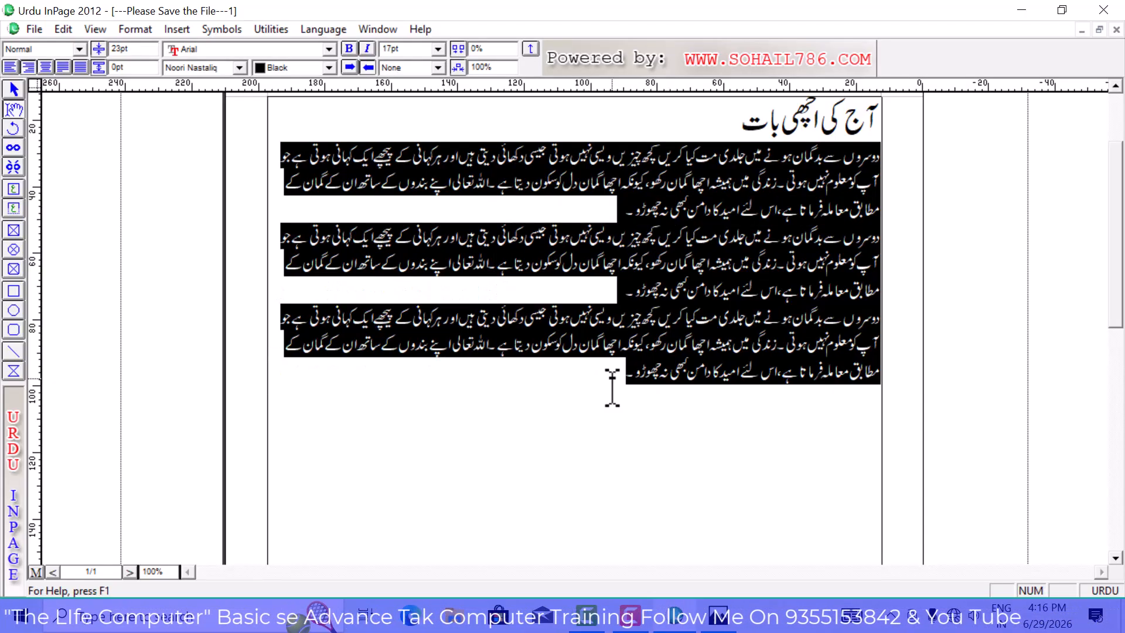
key("ctrl+shift+c")
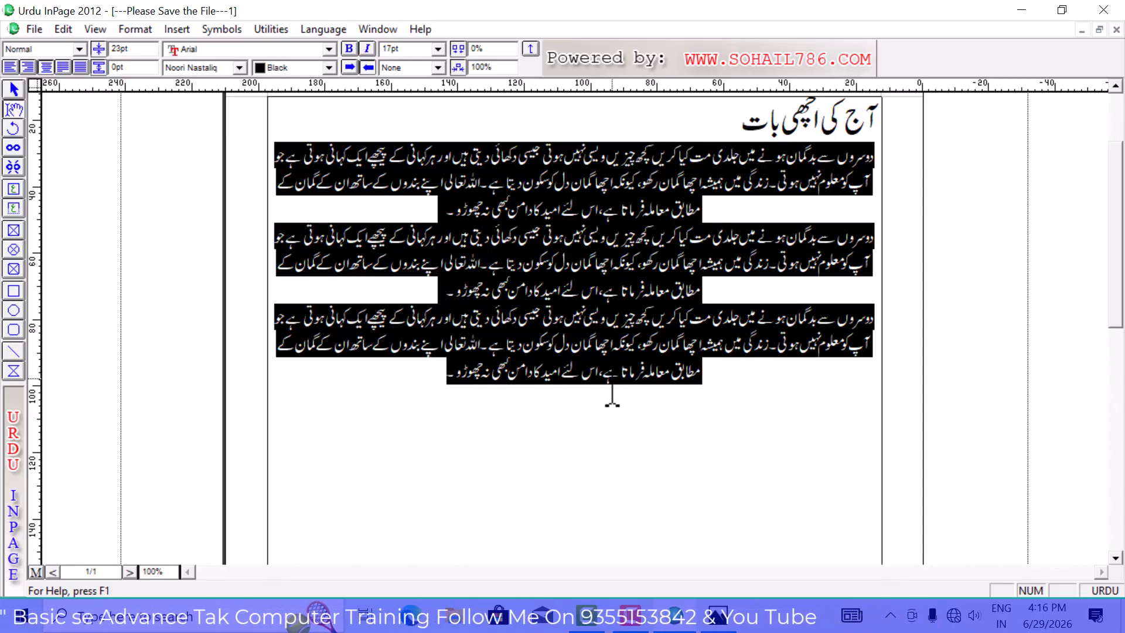
- Justify the three selected body paragraphs and centre the heading "آج کی اچھی بات"
key("ctrl+shift+j")
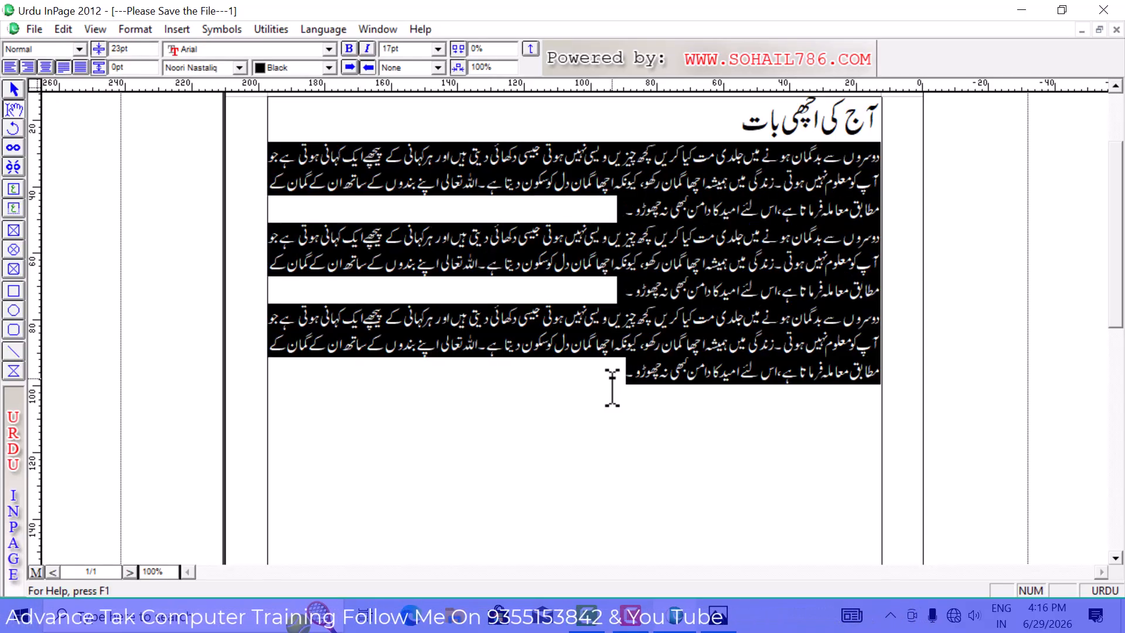
left_click(733, 122)
key("ctrl+shift+c")
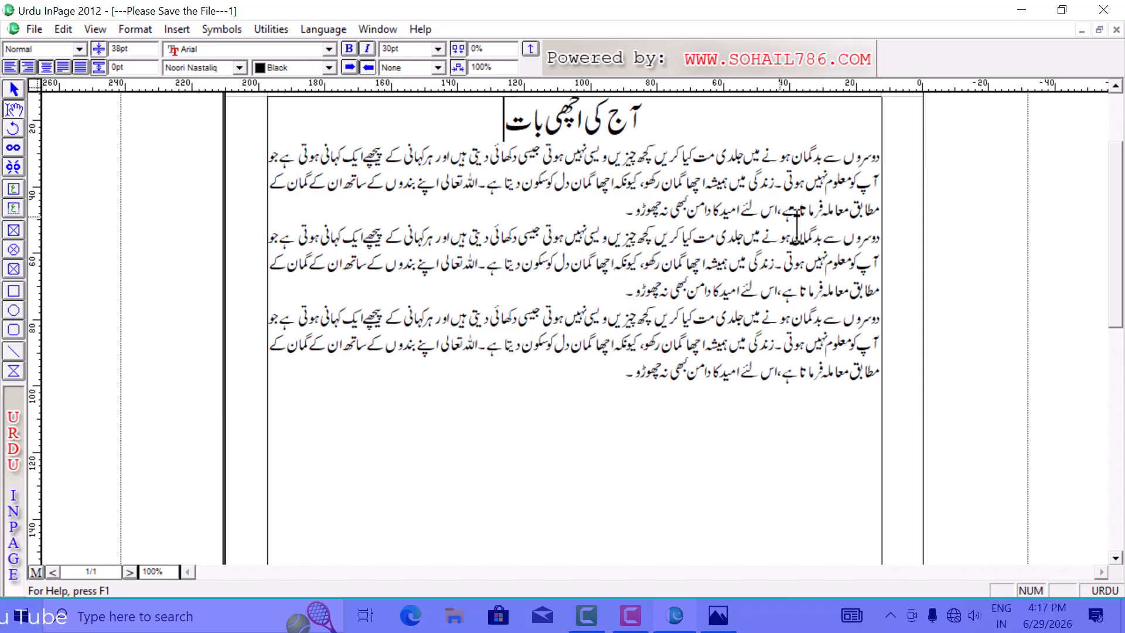
- Indent the first line of each of the three body paragraphs with one tab
left_click(881, 157)
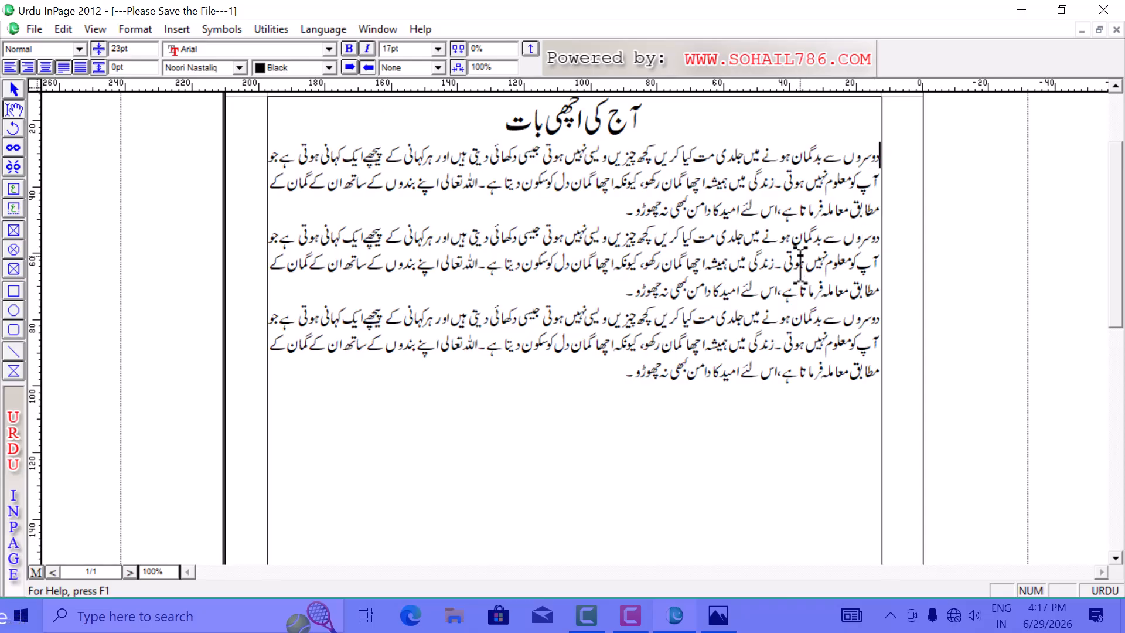
key("Tab")
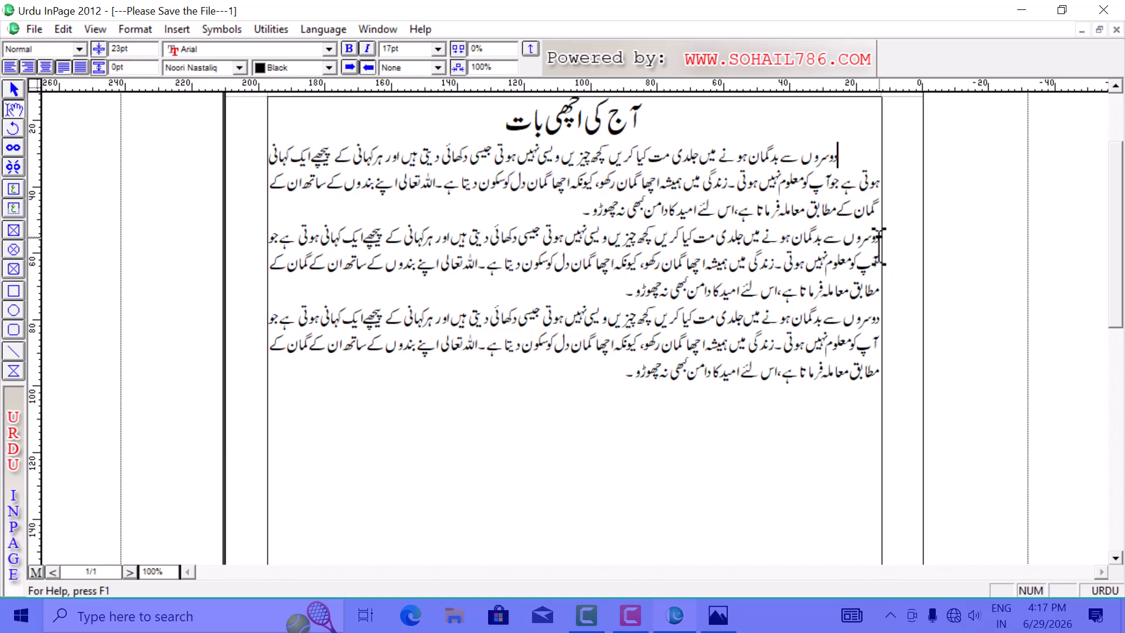
left_click(879, 235)
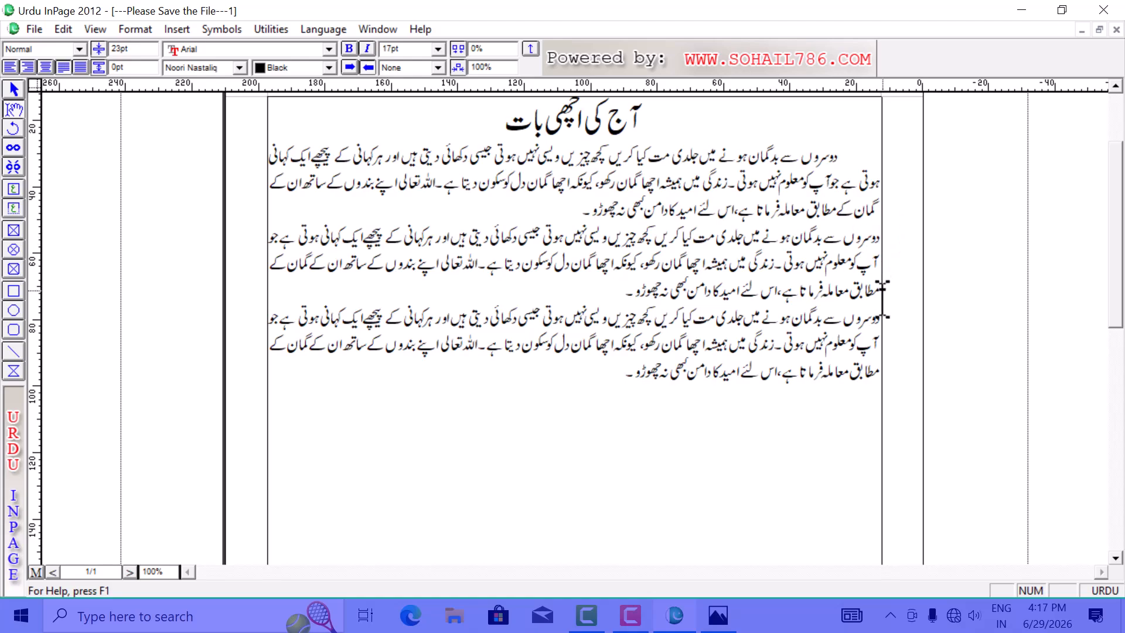
key("Tab")
left_click(880, 317)
key("Tab")
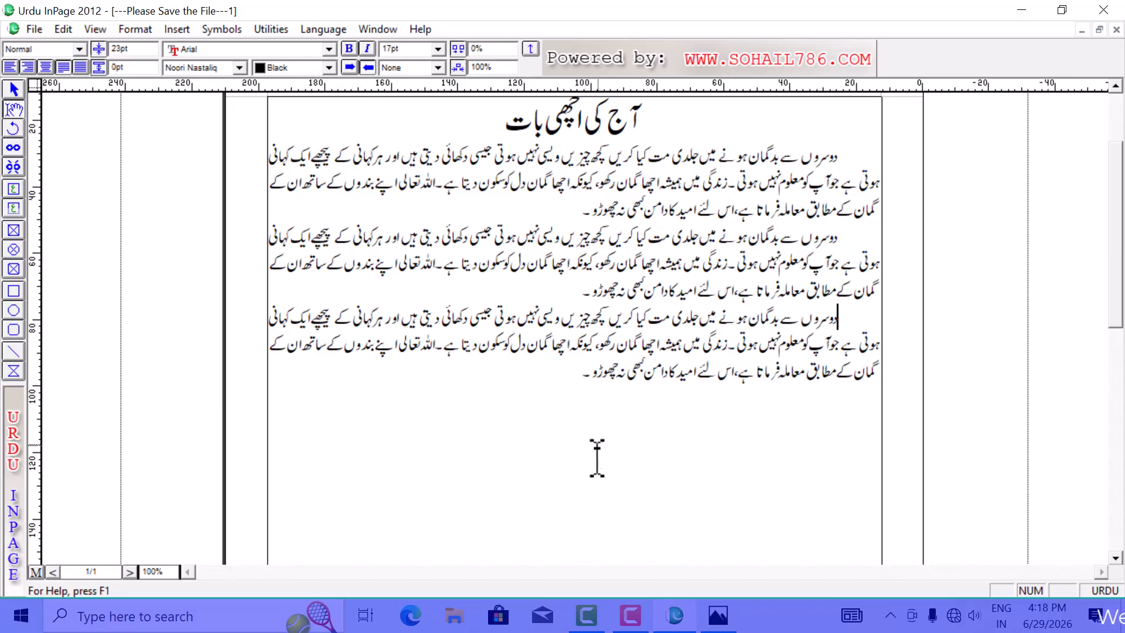
- Add a centred line "ایک ضروری اعلان" below the last body paragraph, with three blank lines above it
left_click(584, 380)
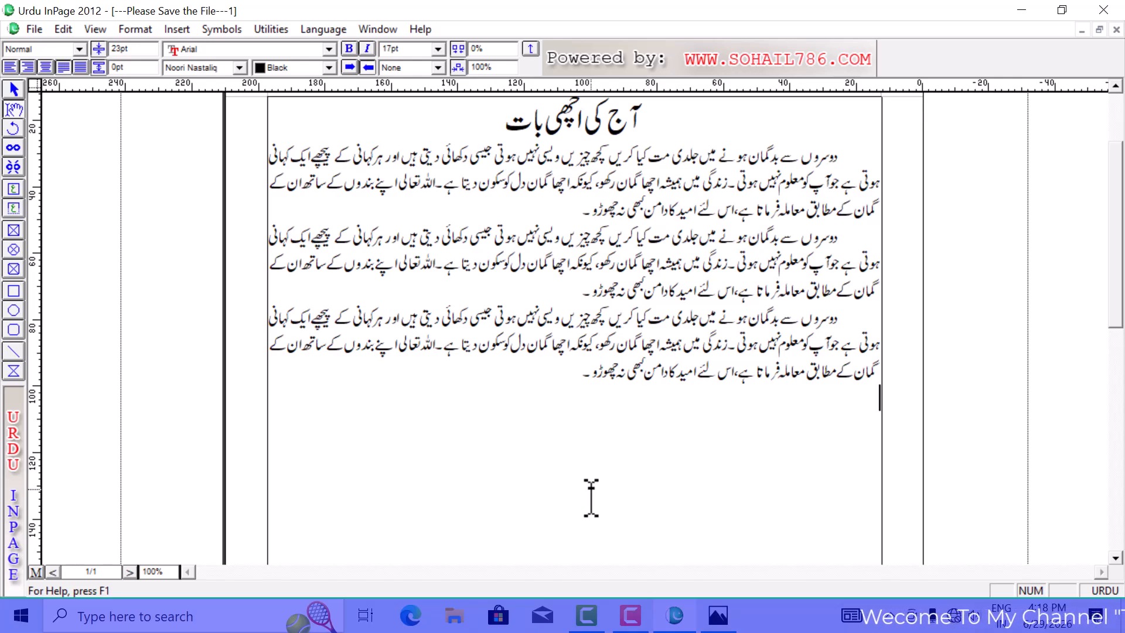
type("یک ضروری اعلان")
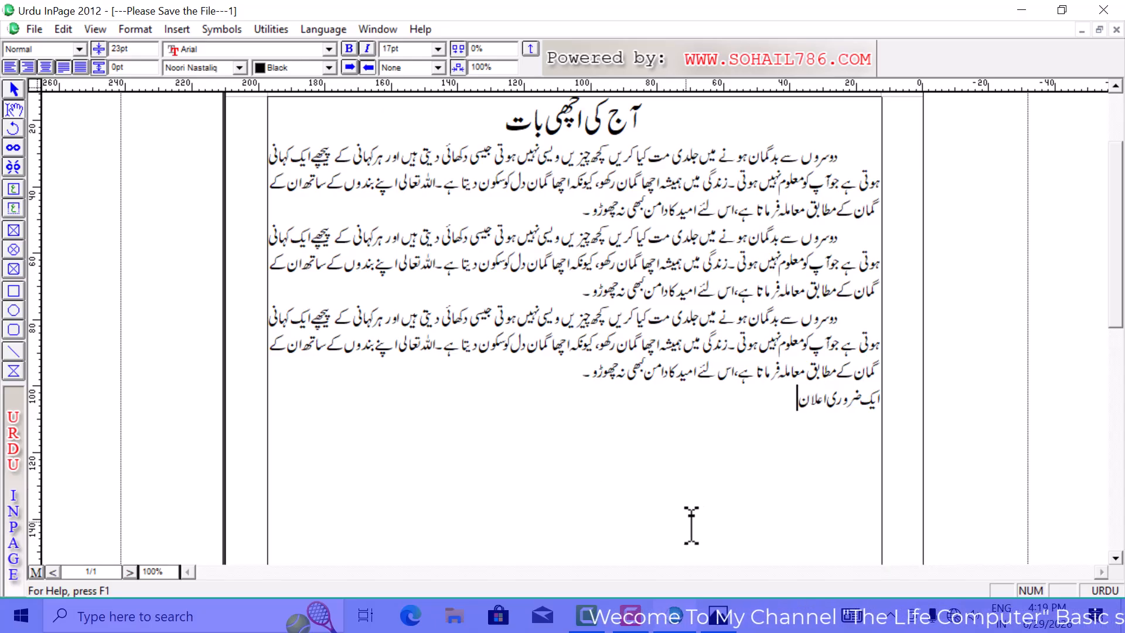
left_click(883, 397)
key("Return")
key("Return")
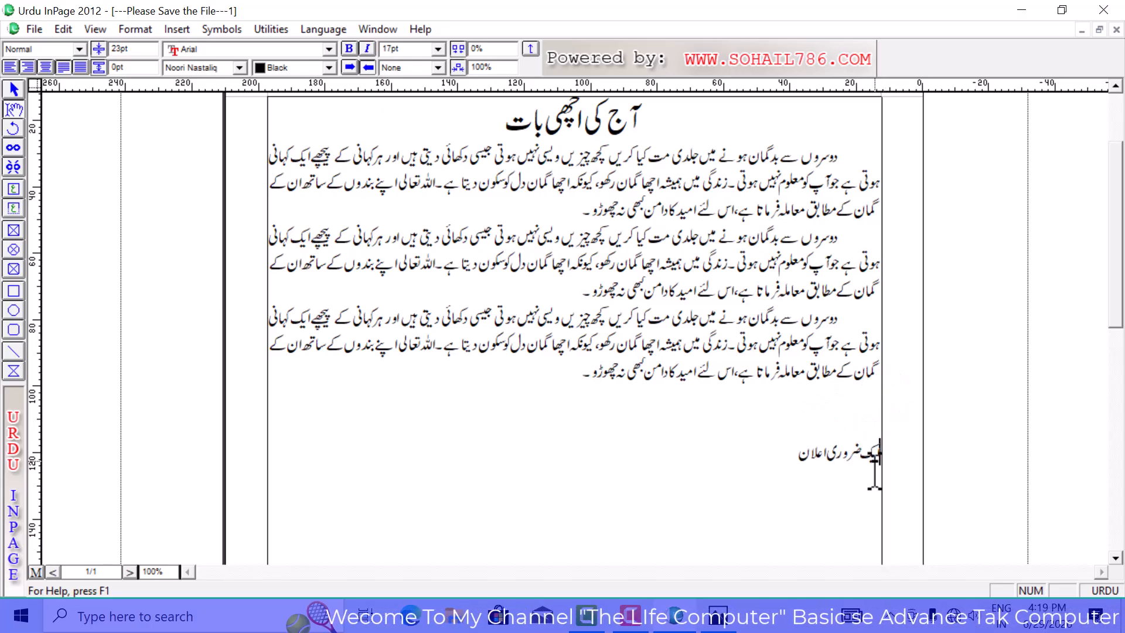
key("Return")
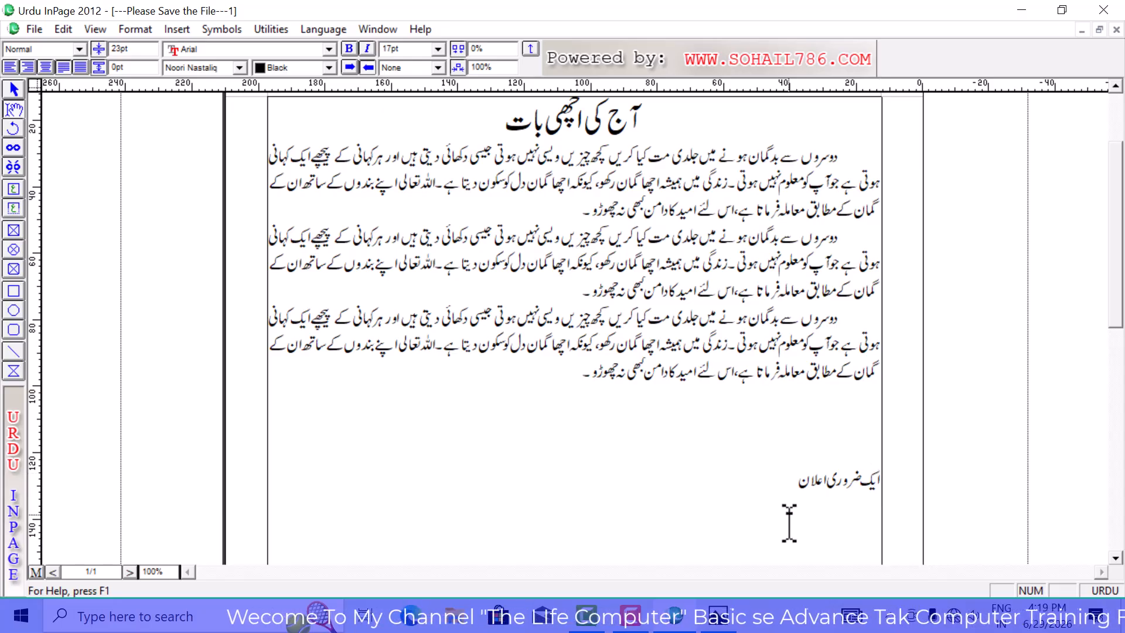
key("ctrl+shift+c")
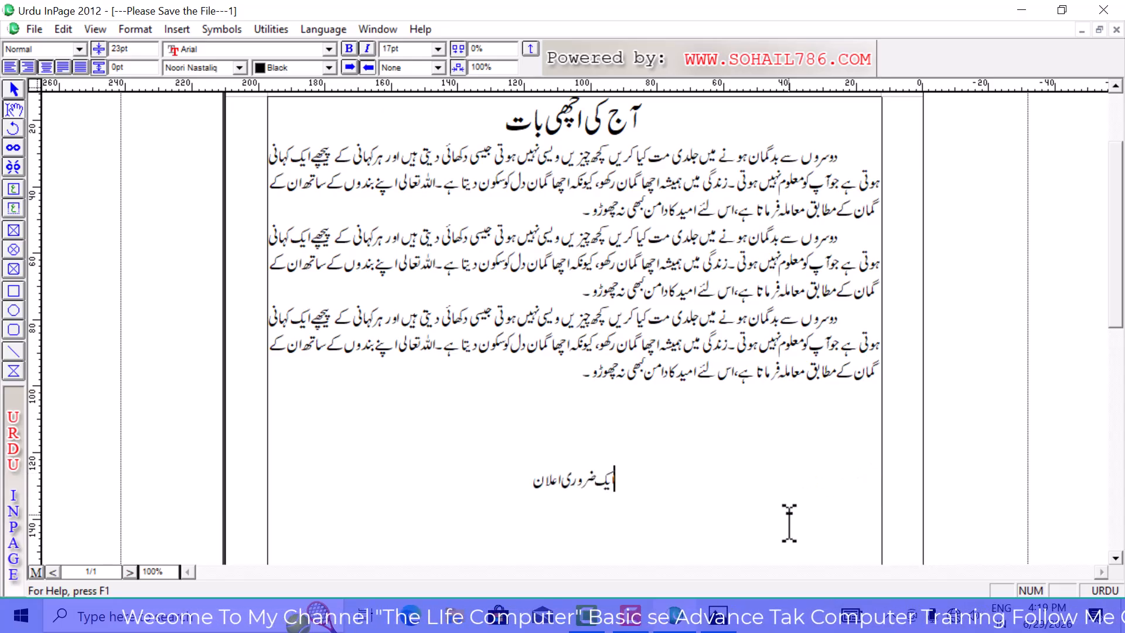
- Set the font of the line "ایک ضروری اعلان" to Bombay Black
left_click(529, 480)
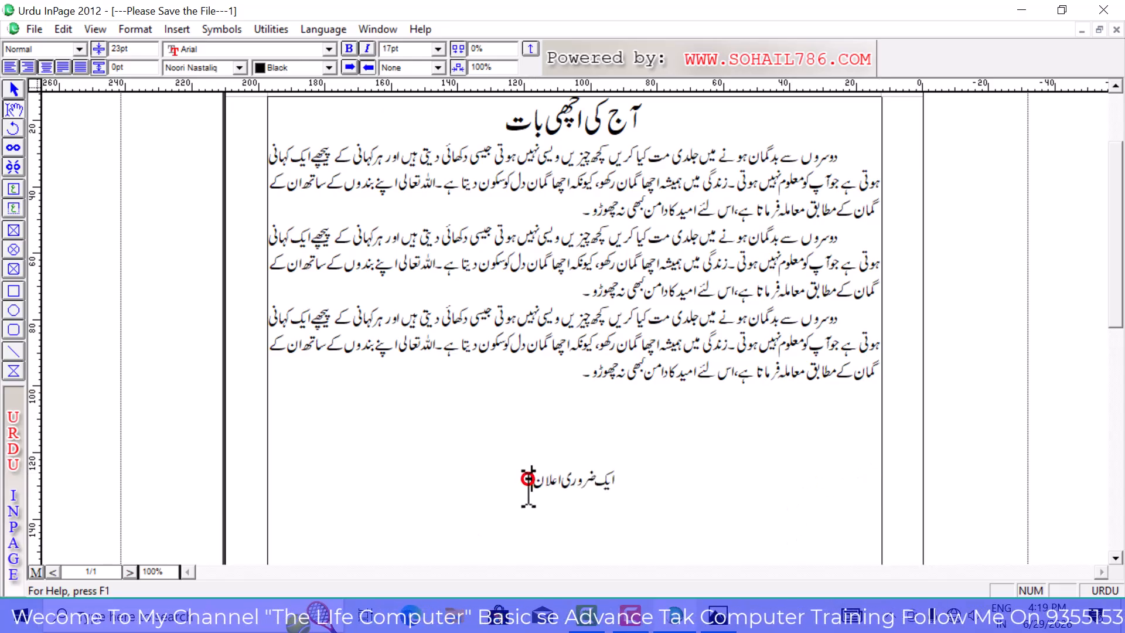
key("shift+Home")
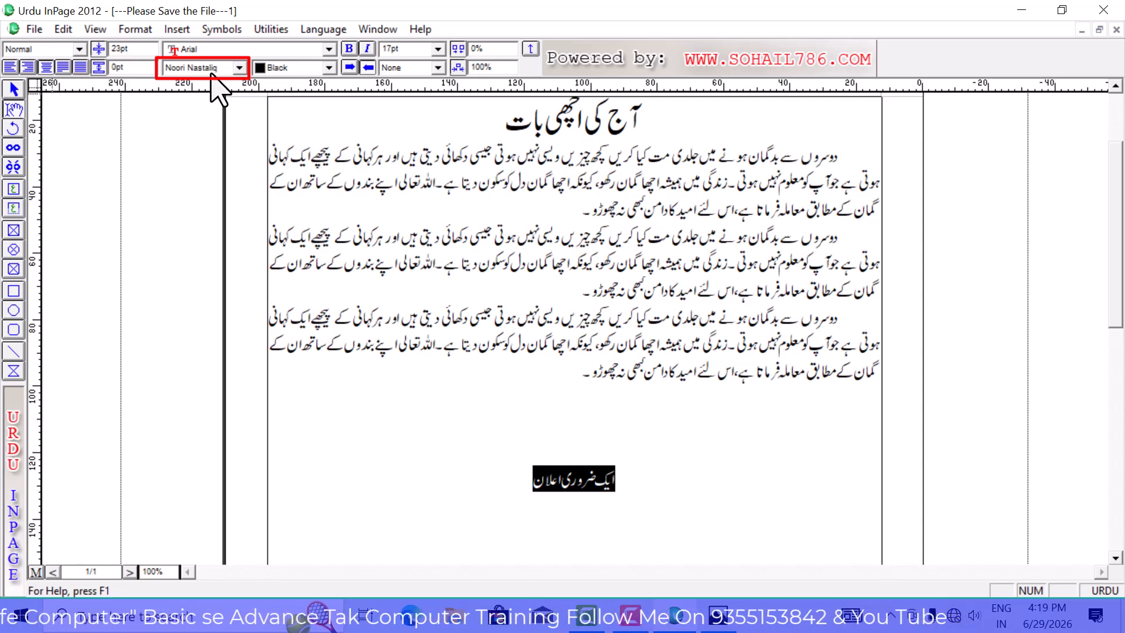
left_click(239, 69)
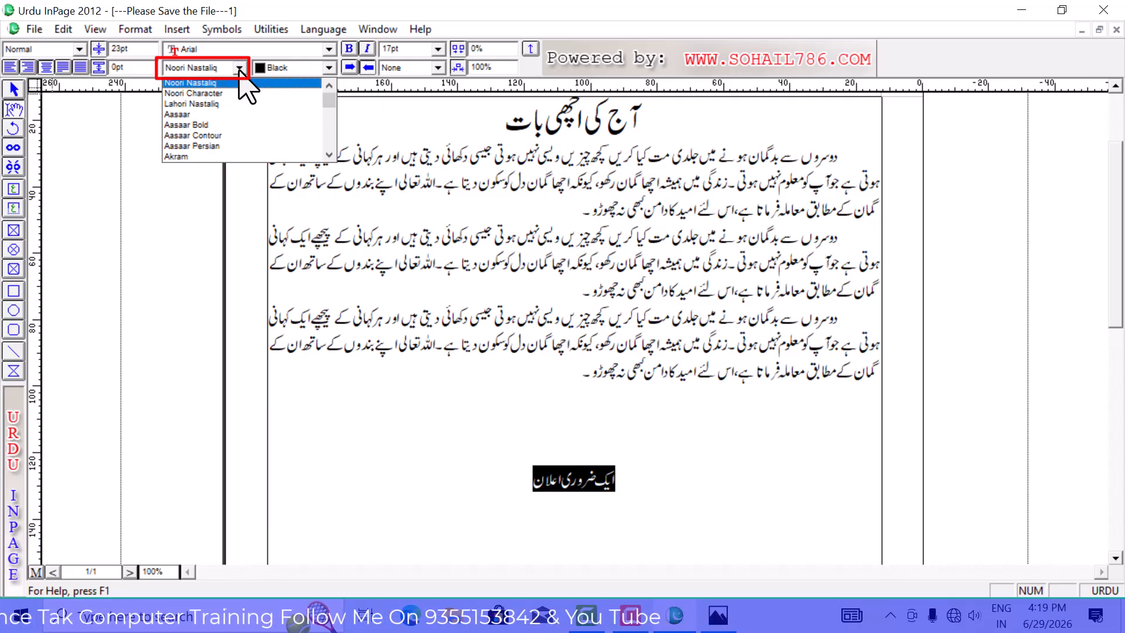
scroll(240, 137, "down", 1)
scroll(232, 136, "down", 4)
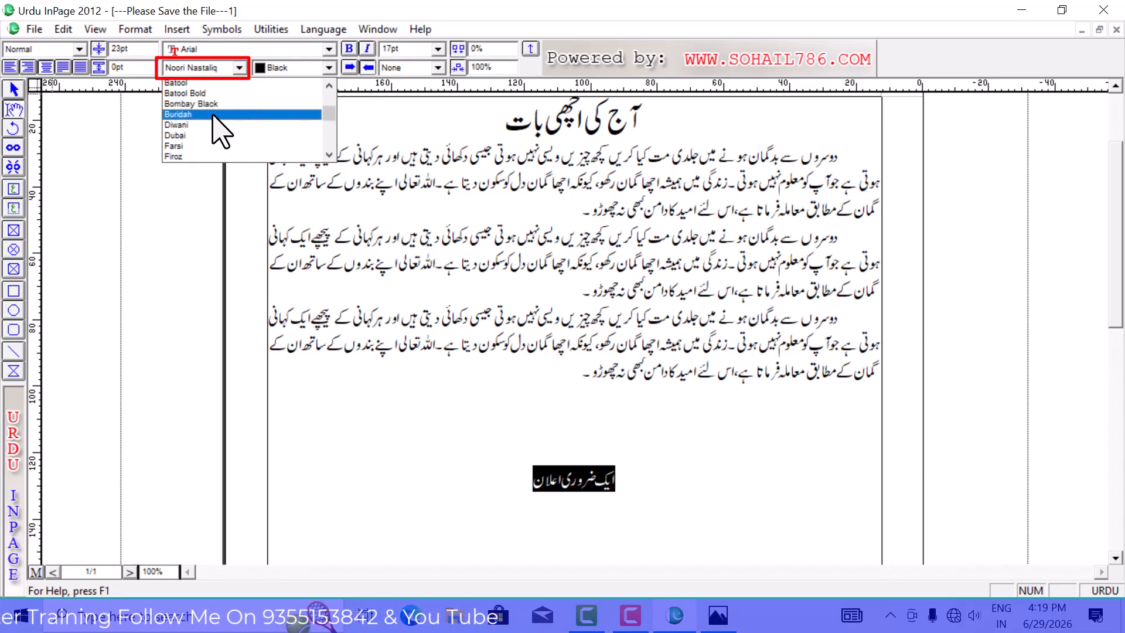
left_click(217, 104)
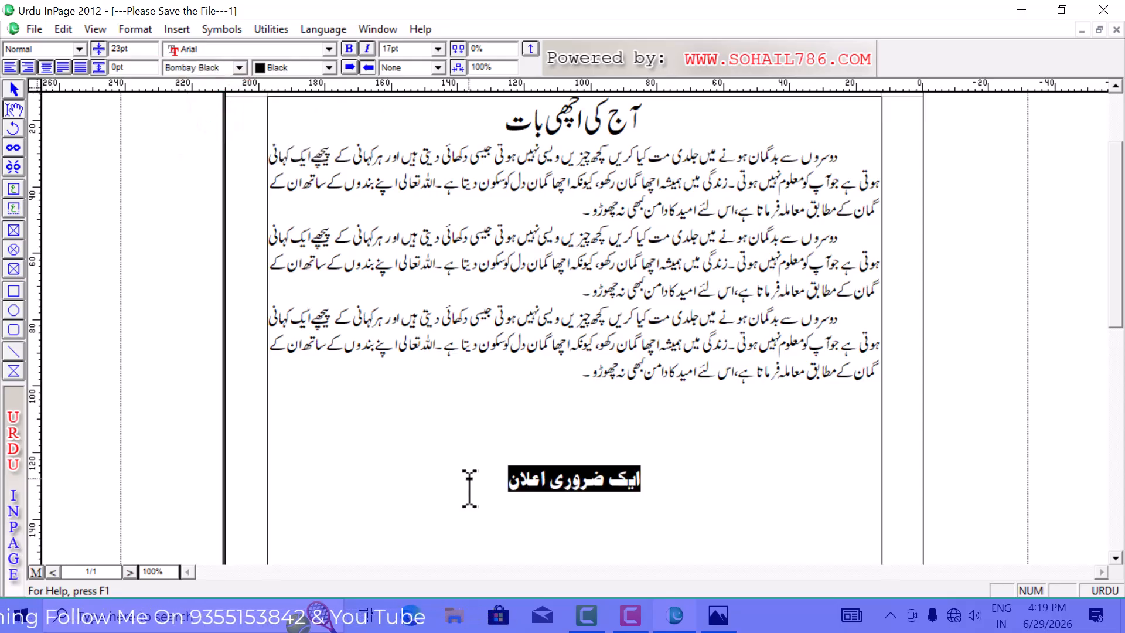
- Add a centred line "اعلان عام" directly below "ایک ضروری اعلان"
left_click(494, 482)
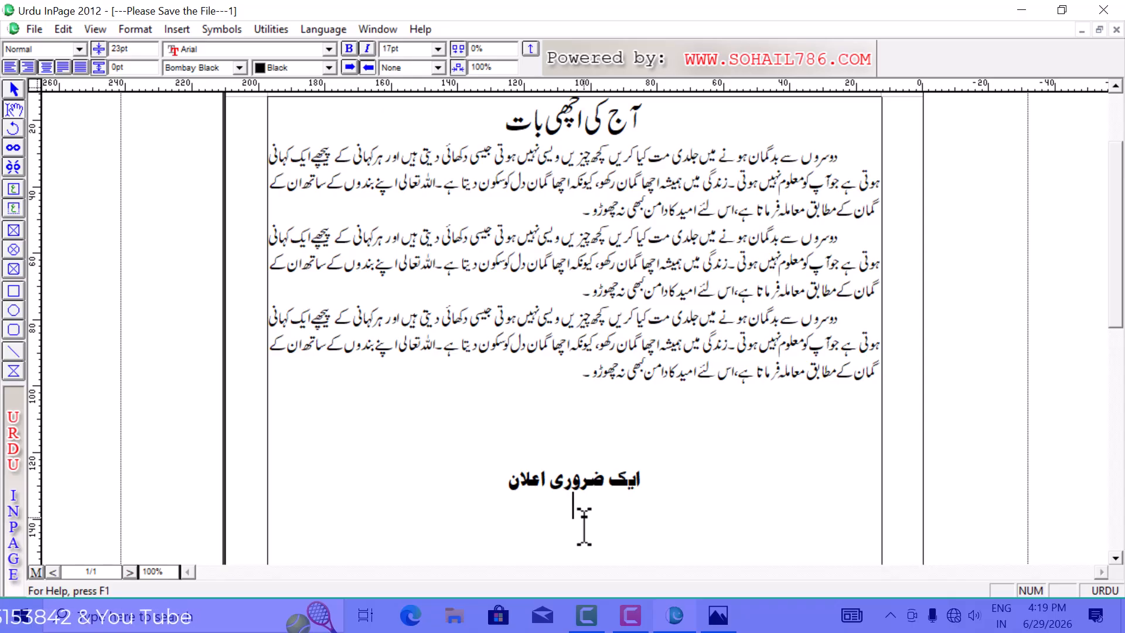
type("علان")
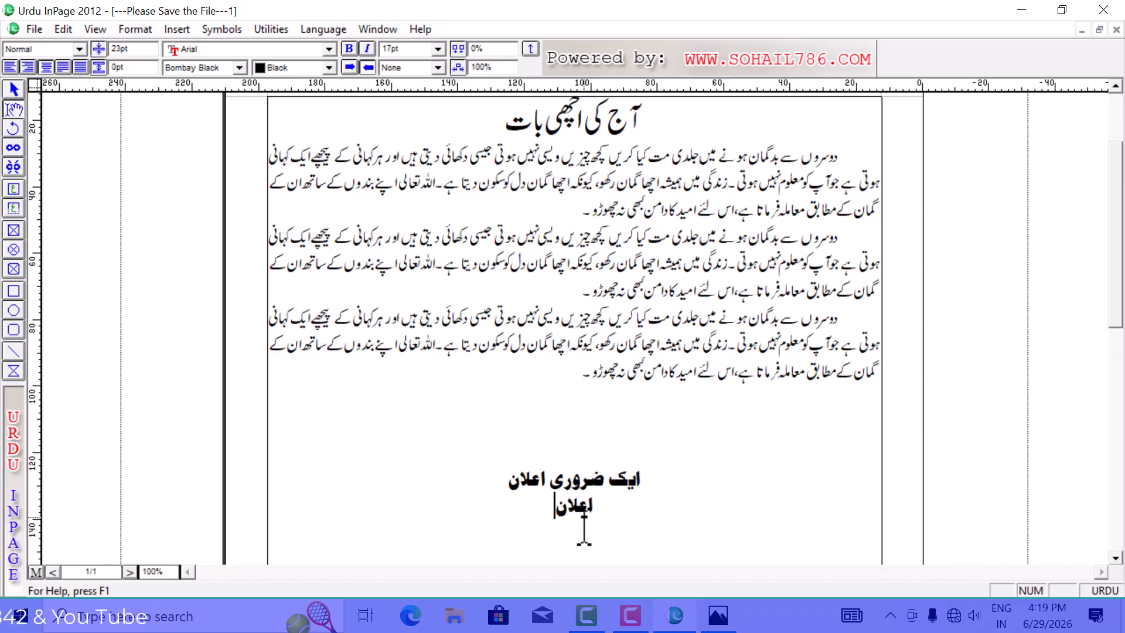
type(" عام")
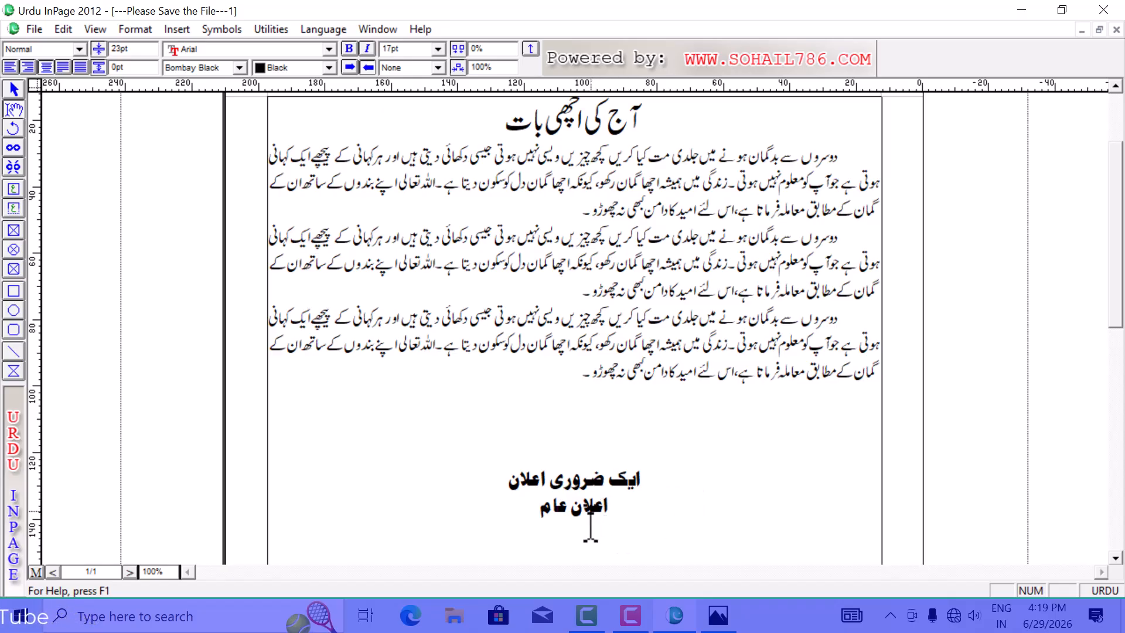
- Stretch the word "اعلان" in the line "اعلان عام" with five elongation strokes after its letter ع
left_click(594, 507)
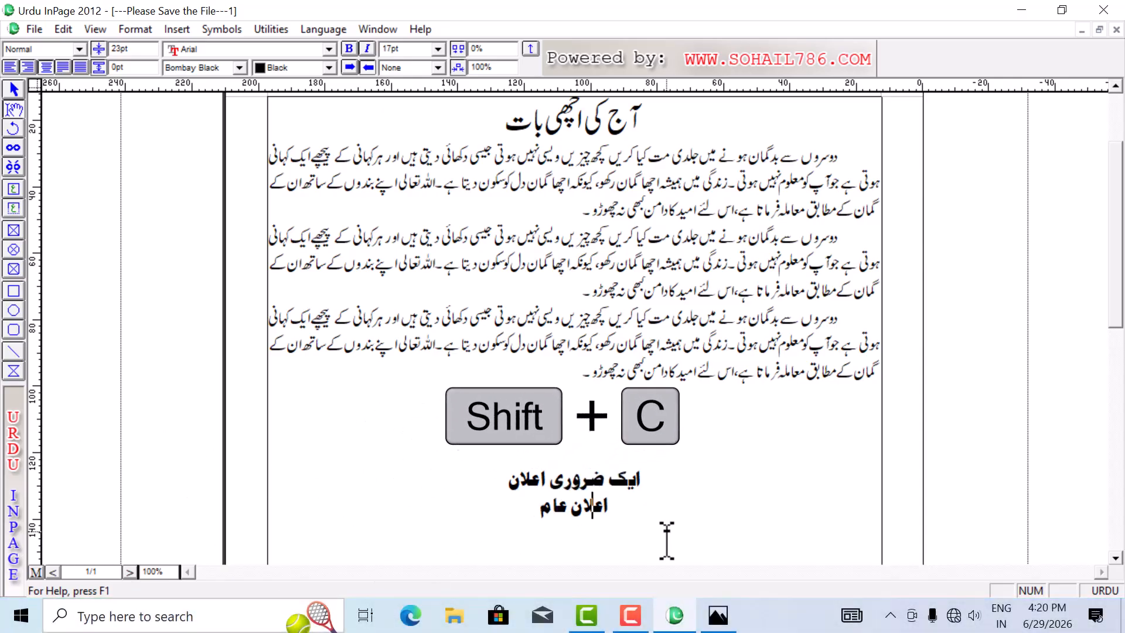
key("shift+c")
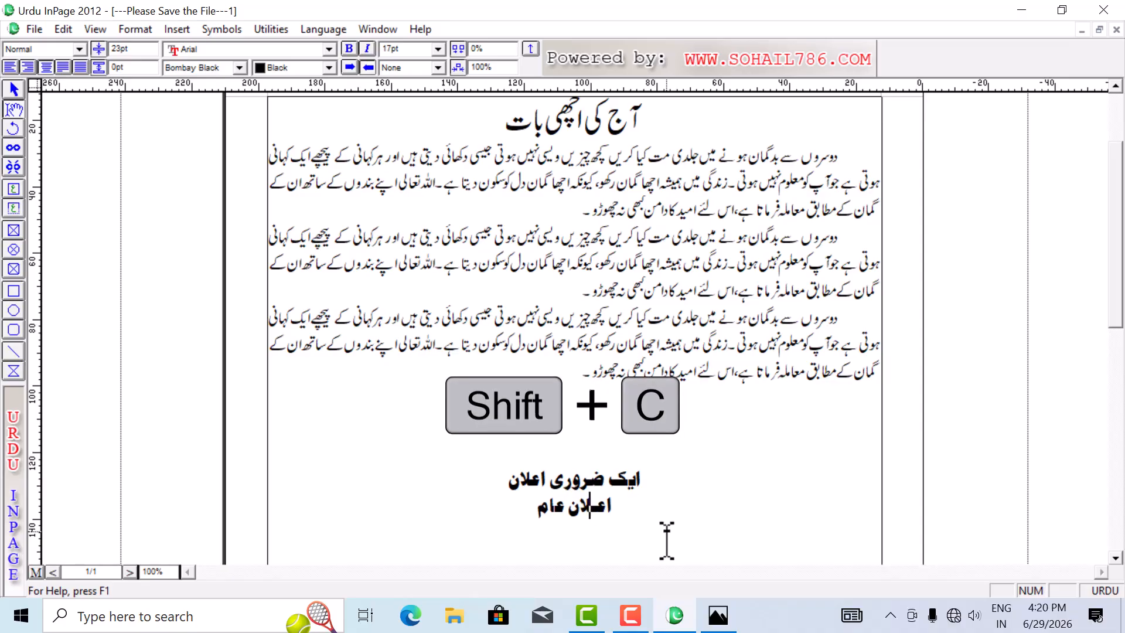
key("shift+c")
key("shift+c")
key("shift+c")
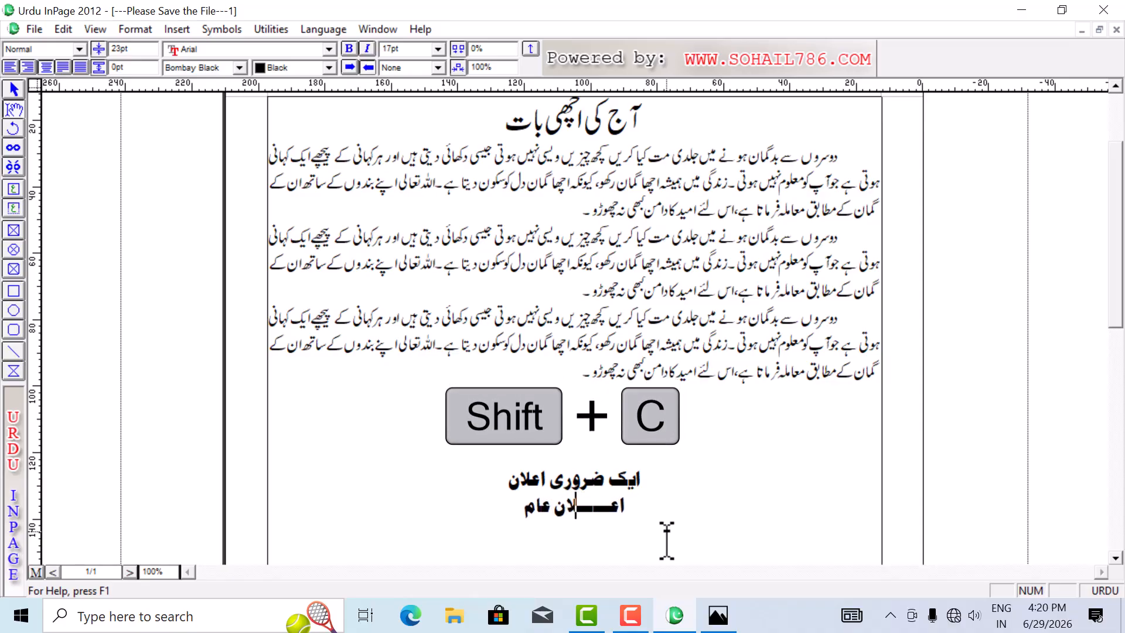
key("shift+c")
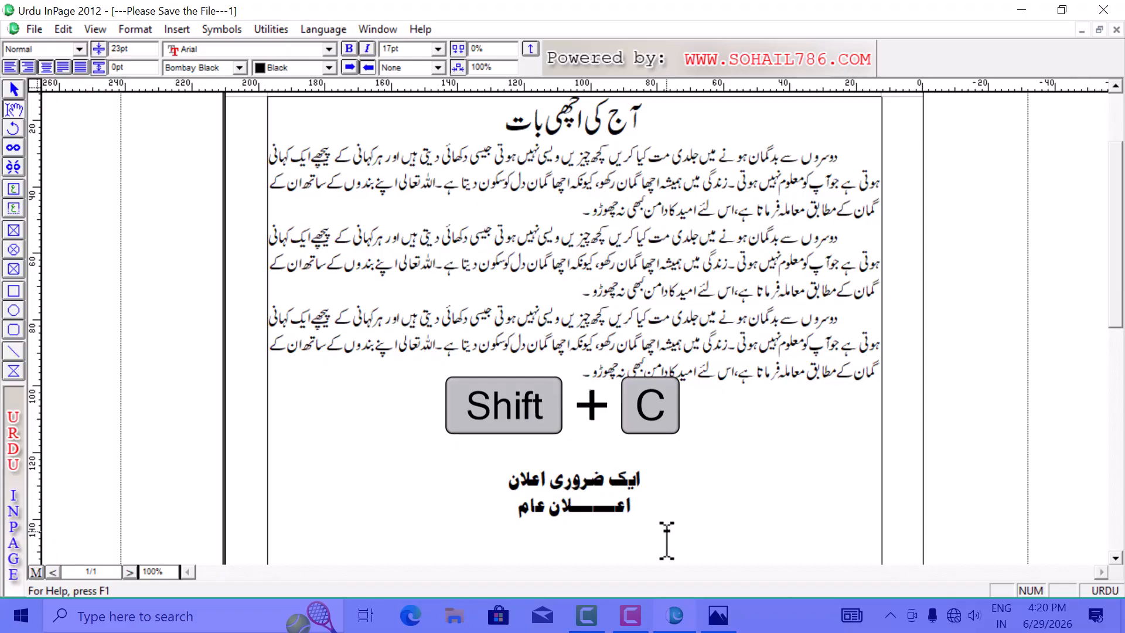
left_click(500, 508)
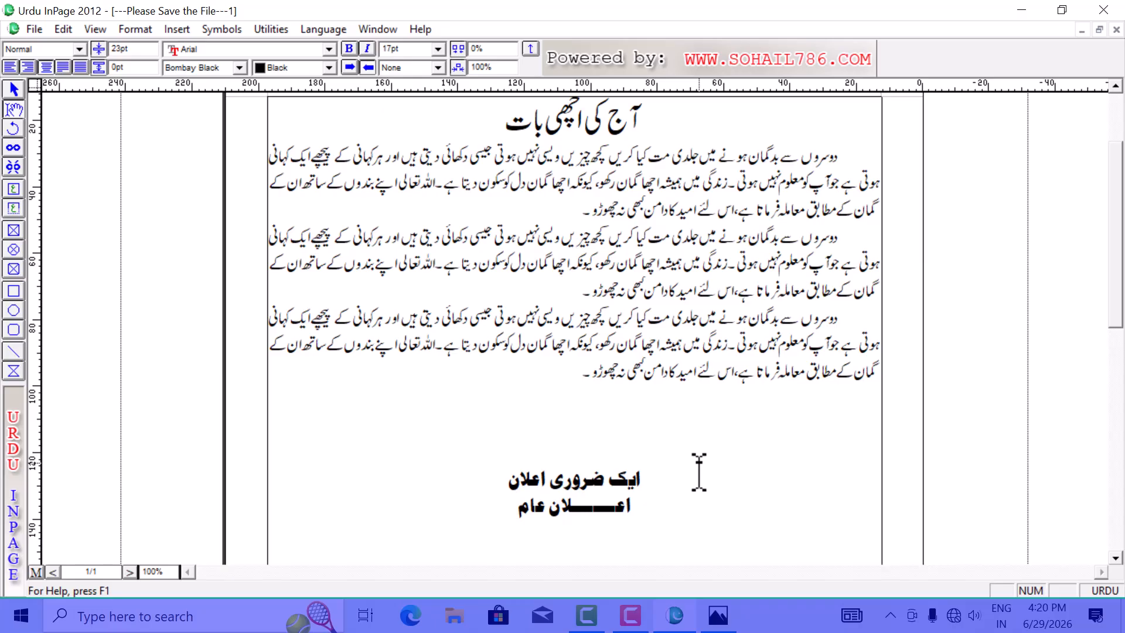
key("Return")
- Insert the label "ترجمہ:" at the start of the first body paragraph
left_click(848, 157)
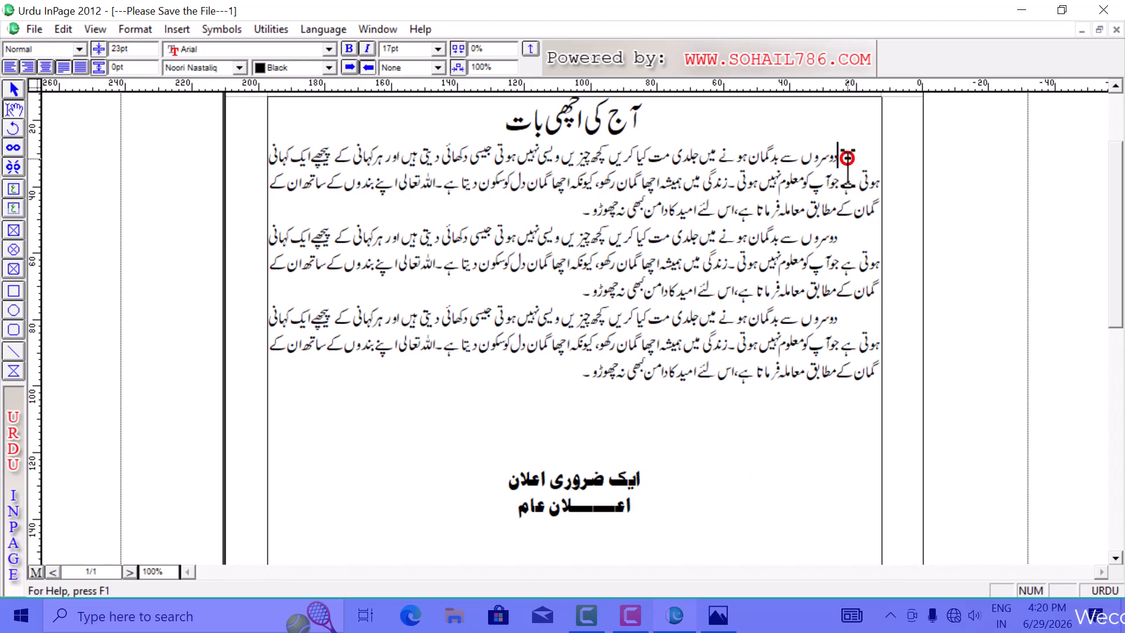
type("تندر")
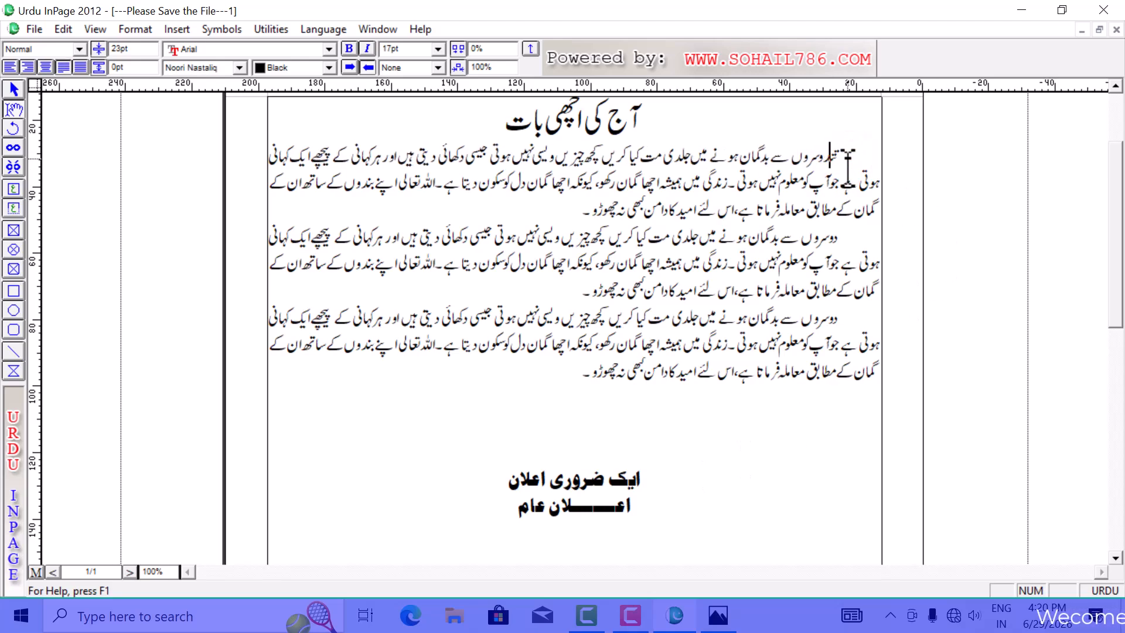
key("BackSpace")
type("رمہ")
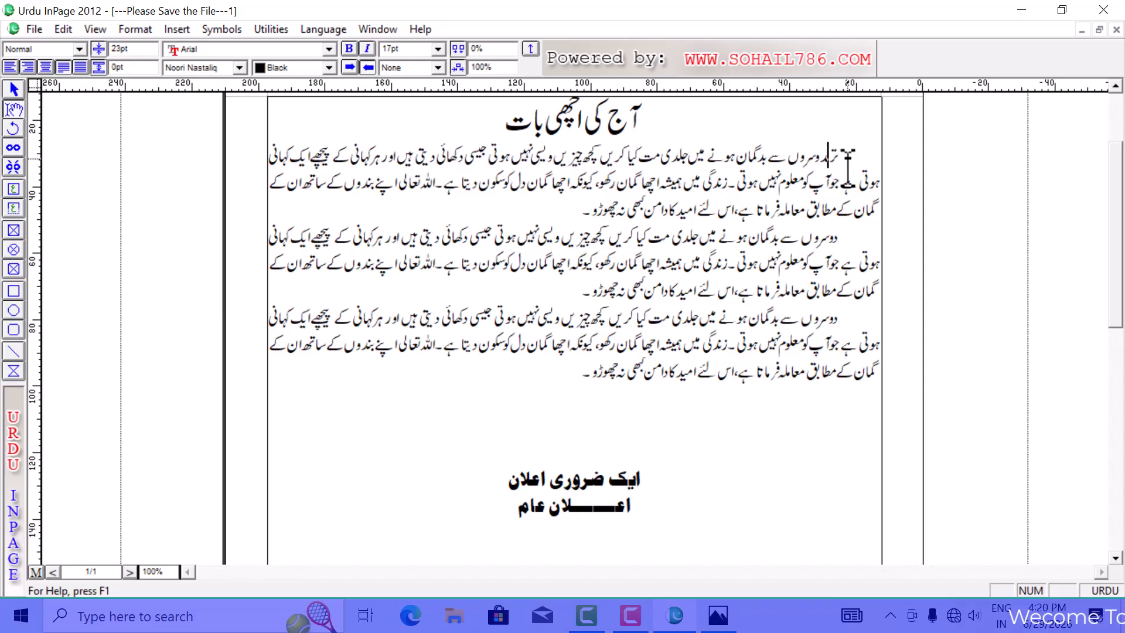
key("BackSpace")
key("BackSpace")
type("جمہ:")
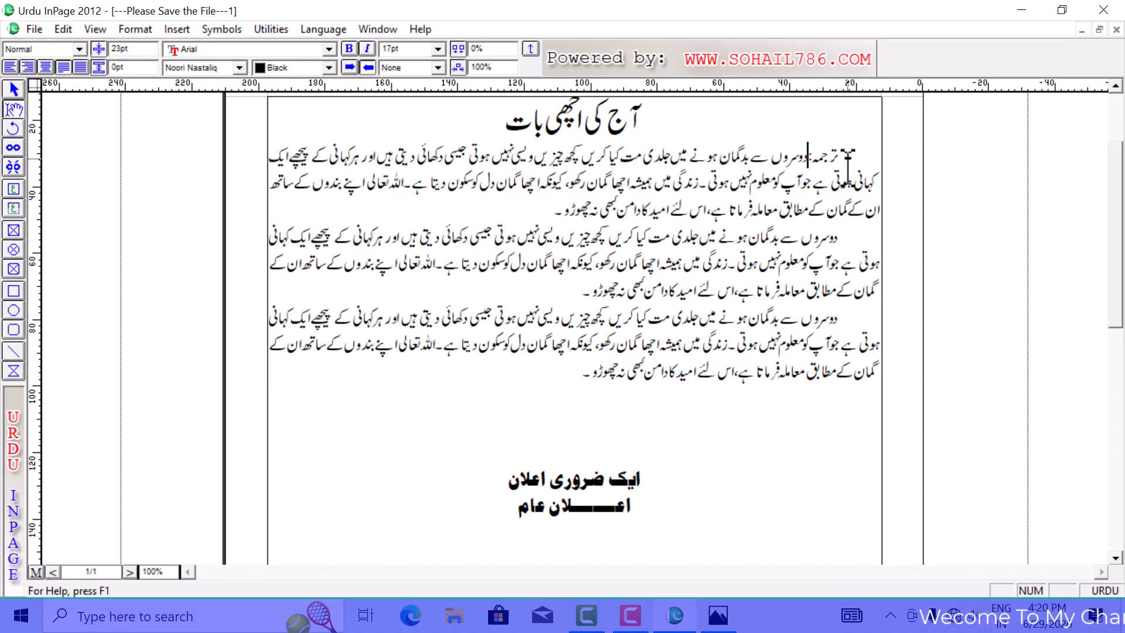
- Set the font of the label "ترجمہ:" to Bombay Black
double_click(848, 158)
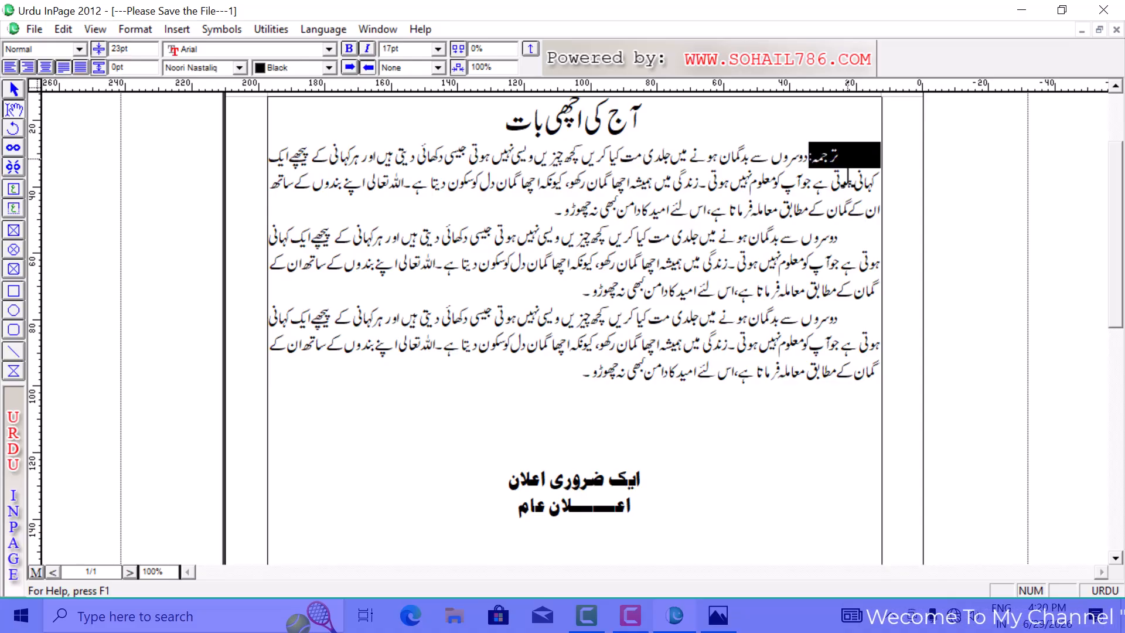
left_click(240, 69)
scroll(239, 144, "down", 3)
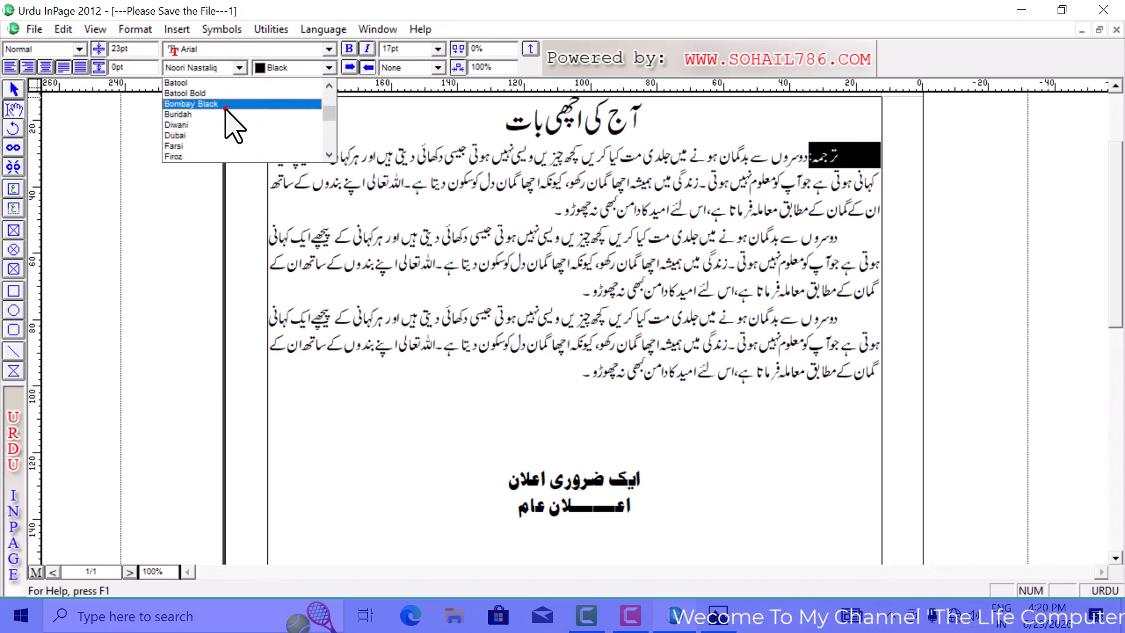
left_click(226, 108)
left_click(848, 149)
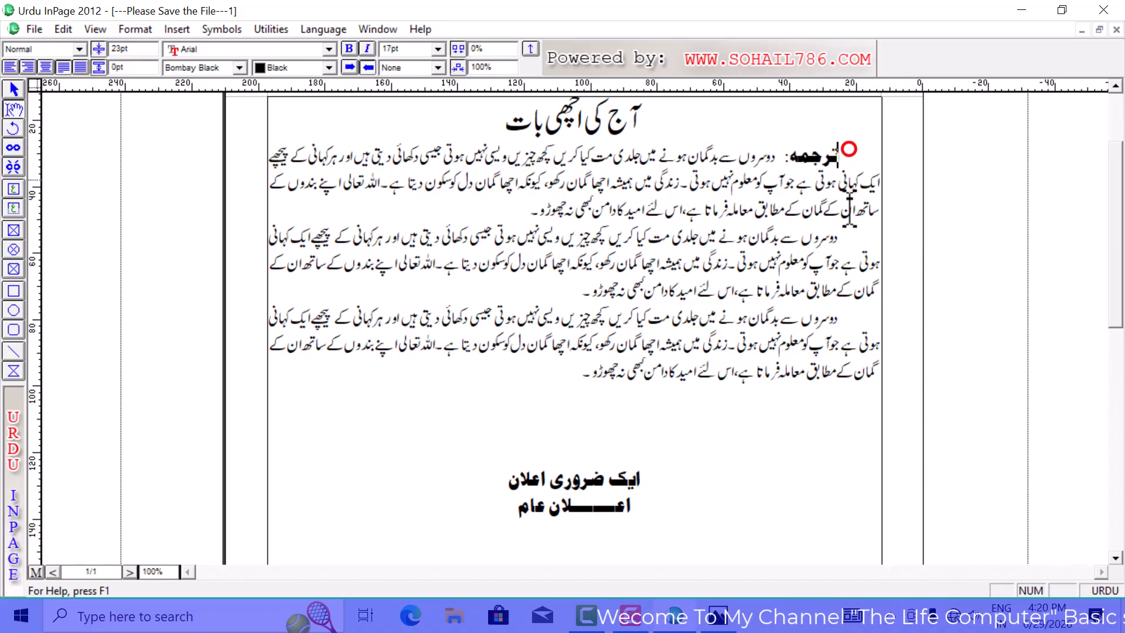
- Insert the label "تشریح:" at the start of the third body paragraph
left_click(844, 319)
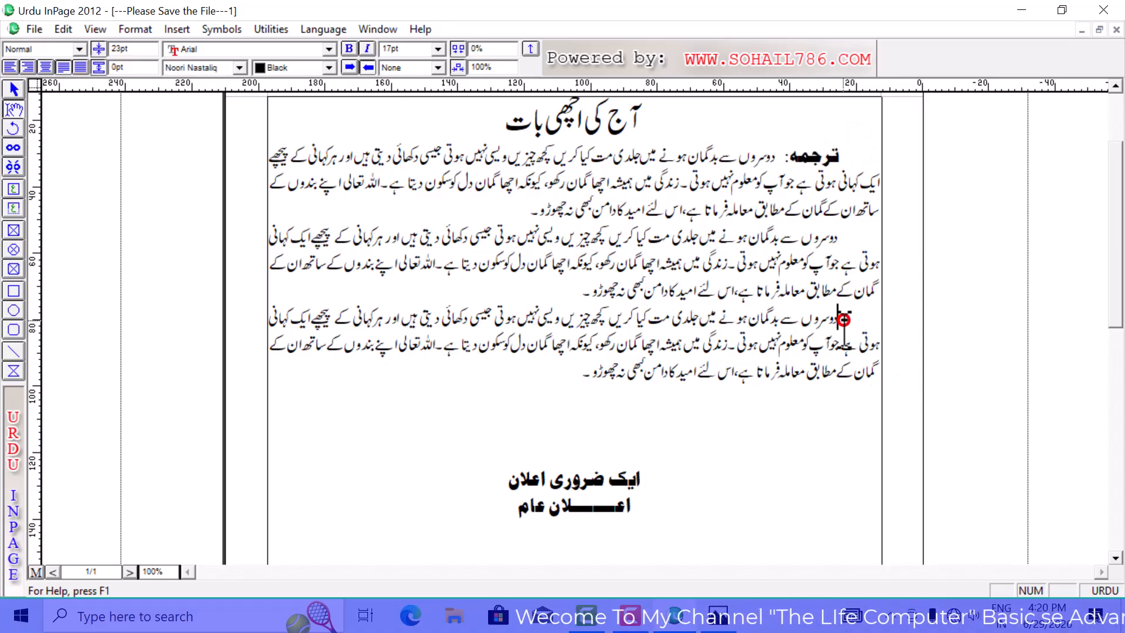
type("تشری")
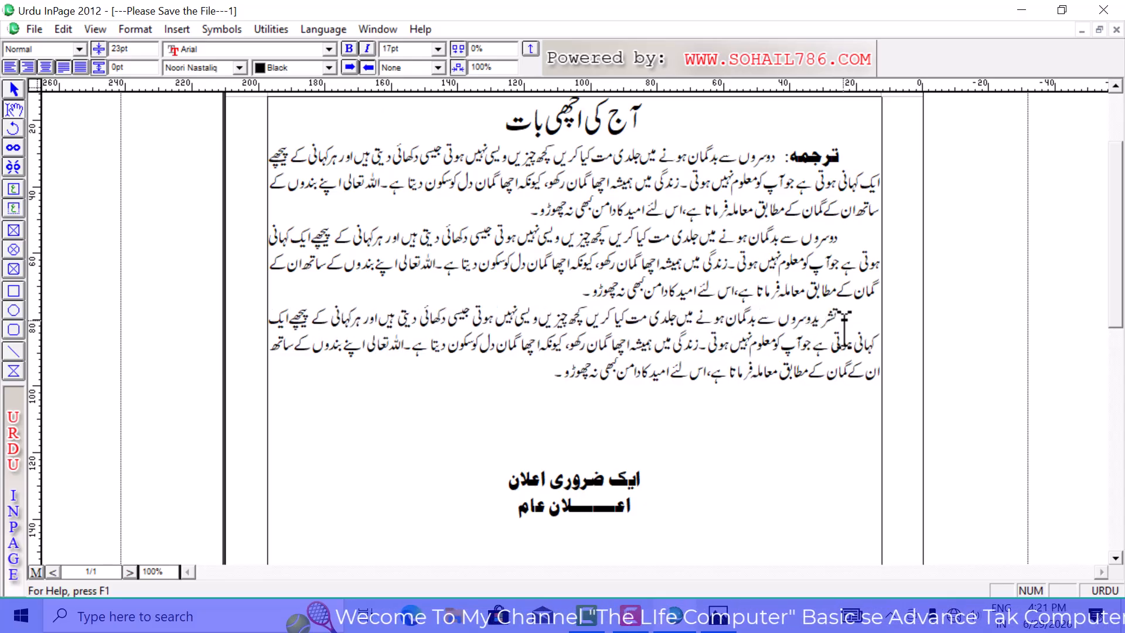
type("ح:")
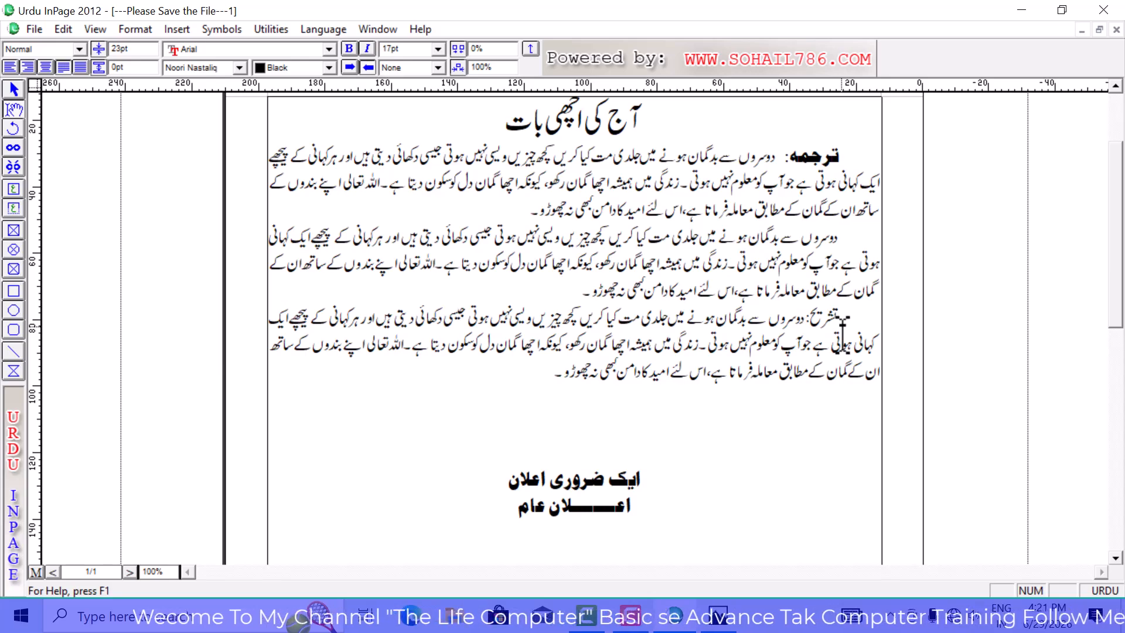
- Set the font of the label "تشریح:" to Bombay Black
key("shift+Right")
key("shift+Right")
key("shift+Right")
key("shift+Right")
key("shift+Right")
key("shift+Right")
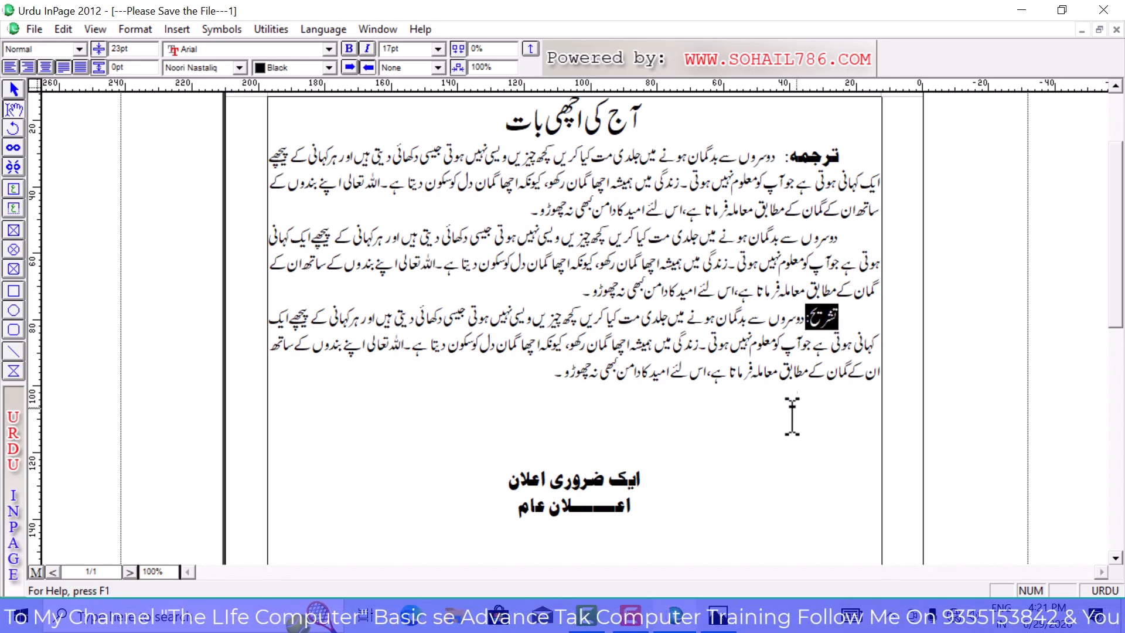
left_click(221, 68)
scroll(221, 82, "down", 5)
left_click(222, 83)
left_click(239, 68)
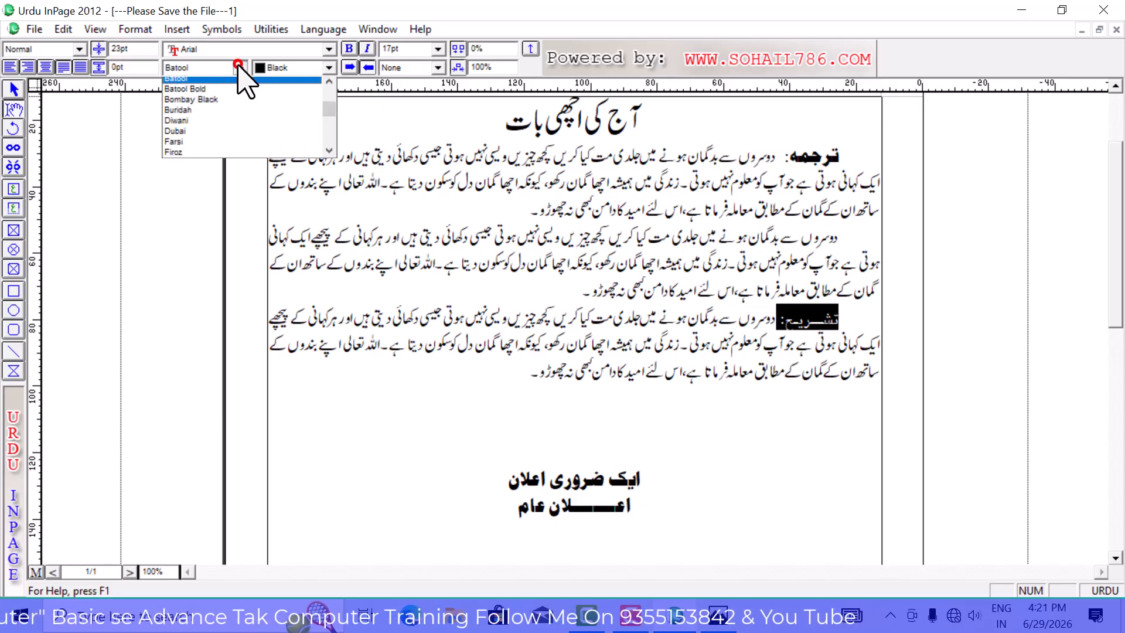
left_click(220, 100)
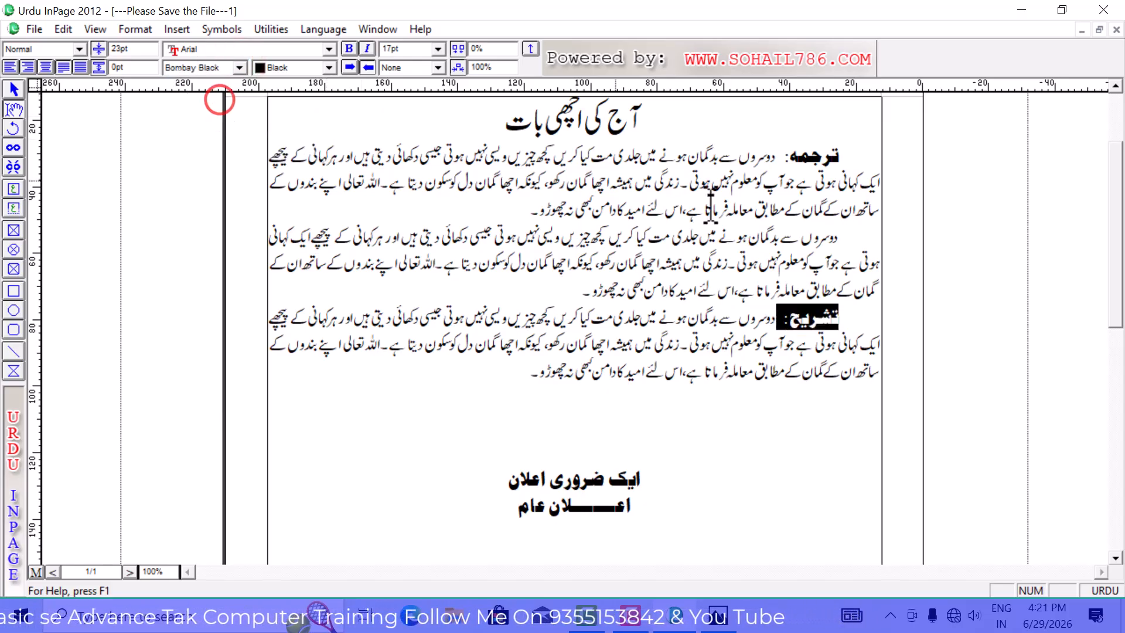
left_click(782, 315)
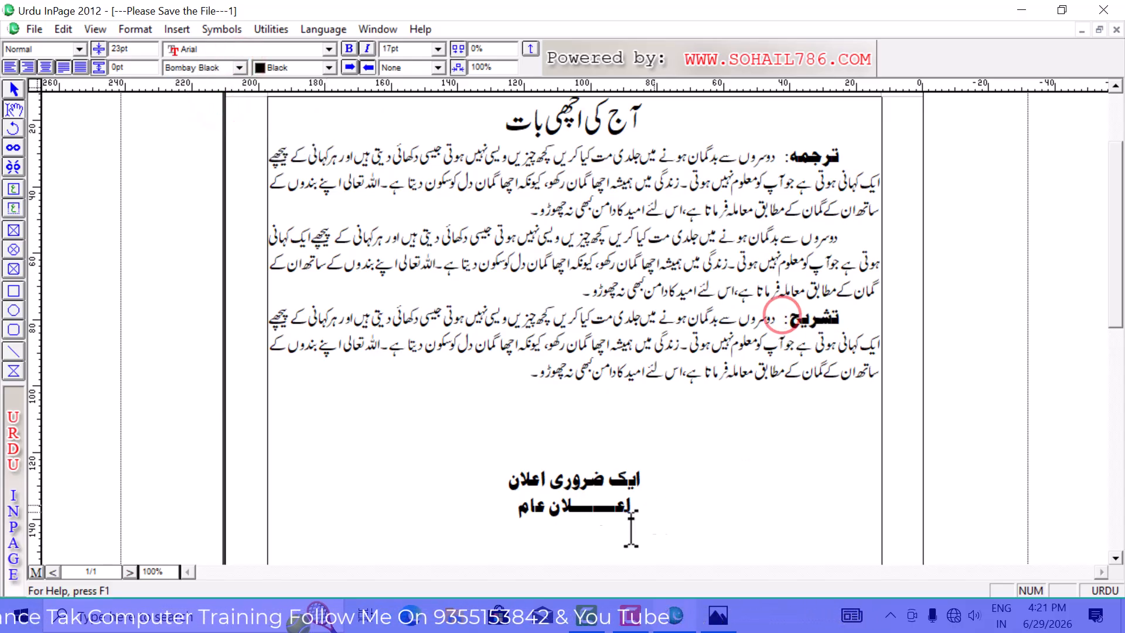
- Insert a centred line "بسم اللہ الرحمن الرحیم" above the heading "آج کی اچھی بات"
left_click(514, 511)
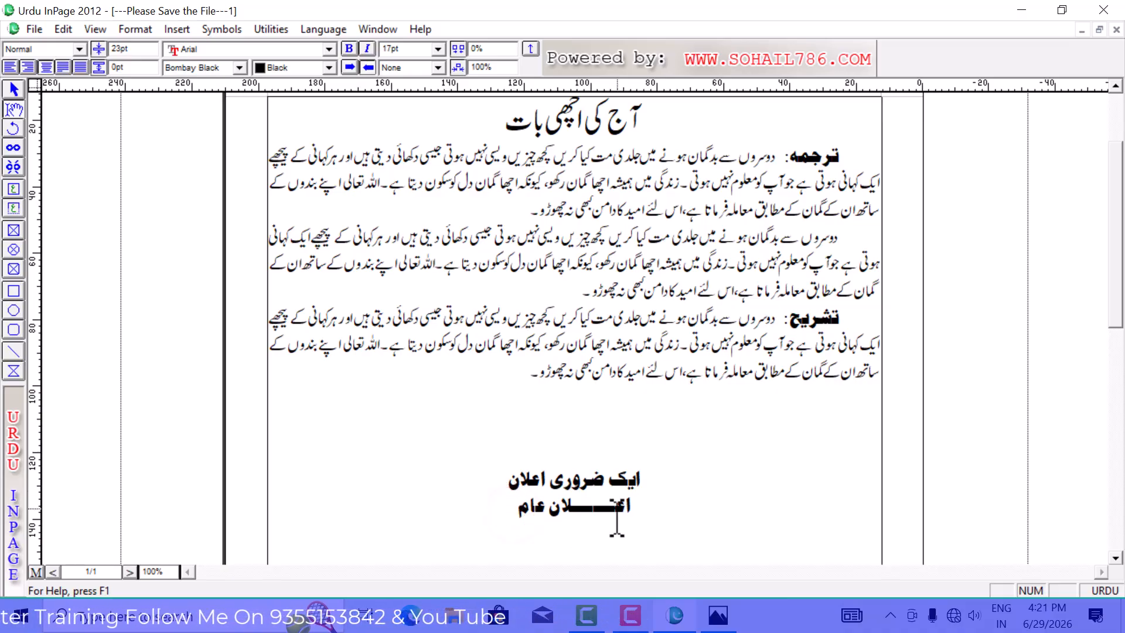
left_click(657, 120)
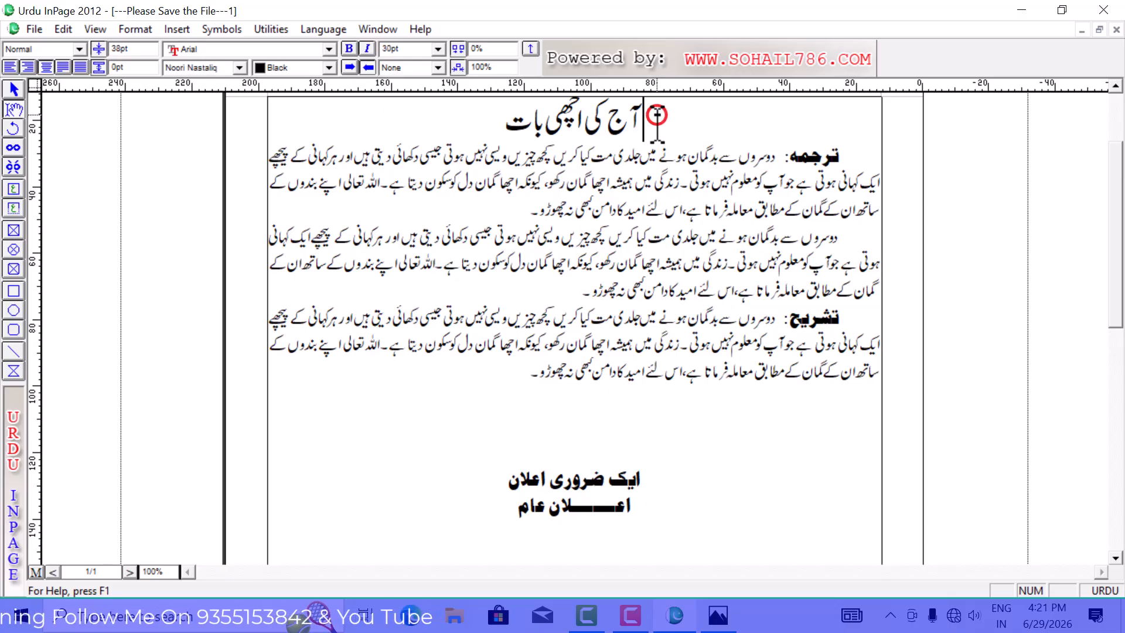
key("Return")
left_click(586, 121)
type("ب")
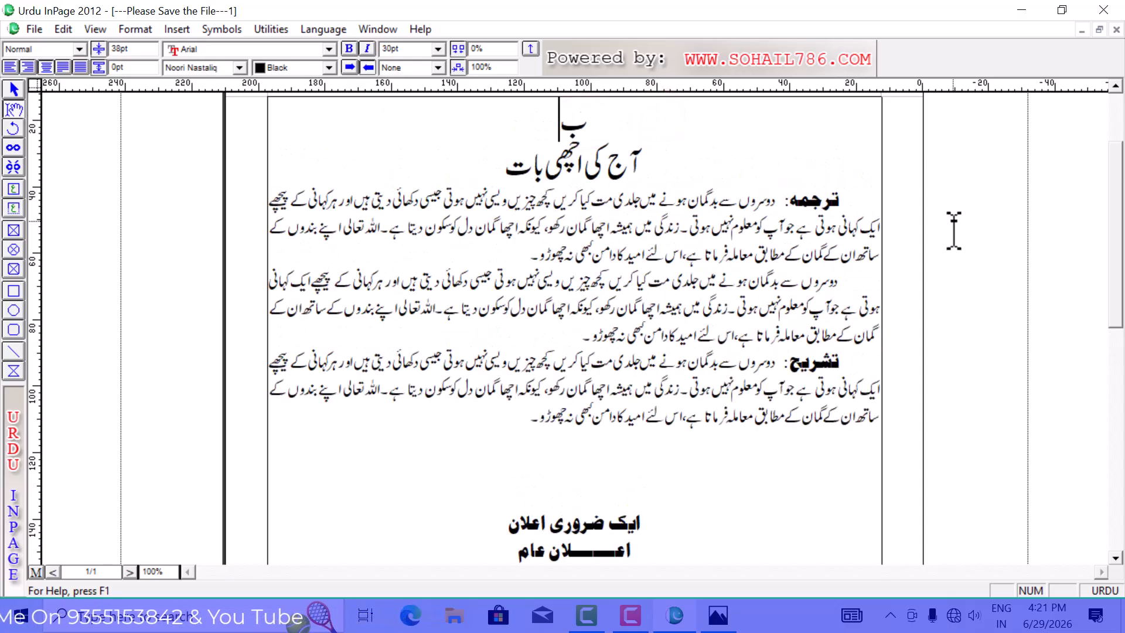
type("سم الل")
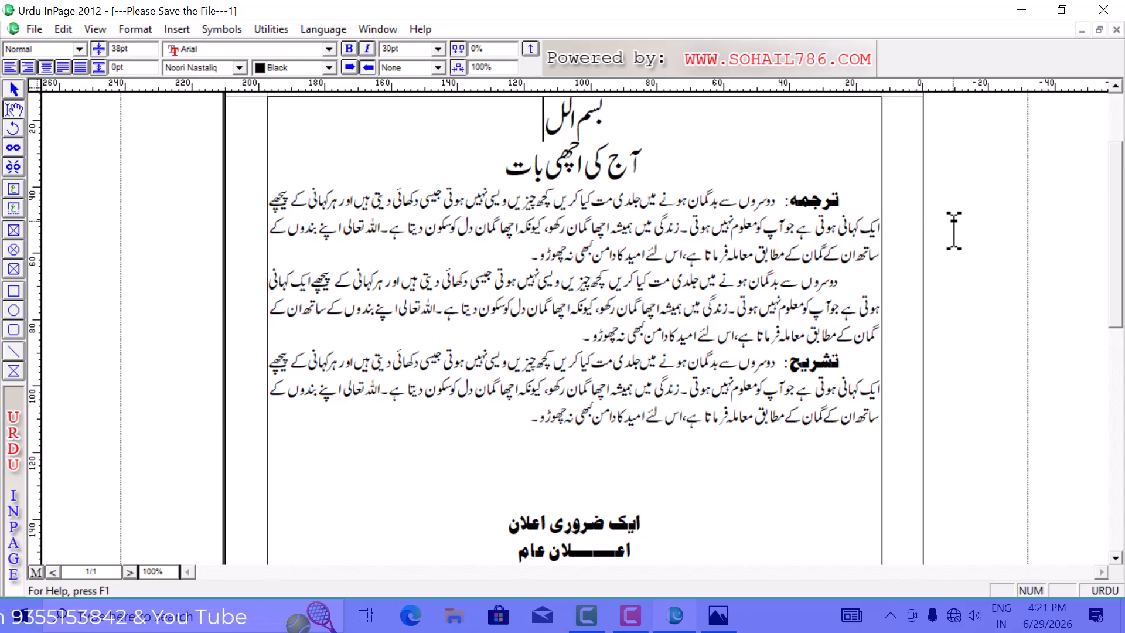
type("ہ الرحمن")
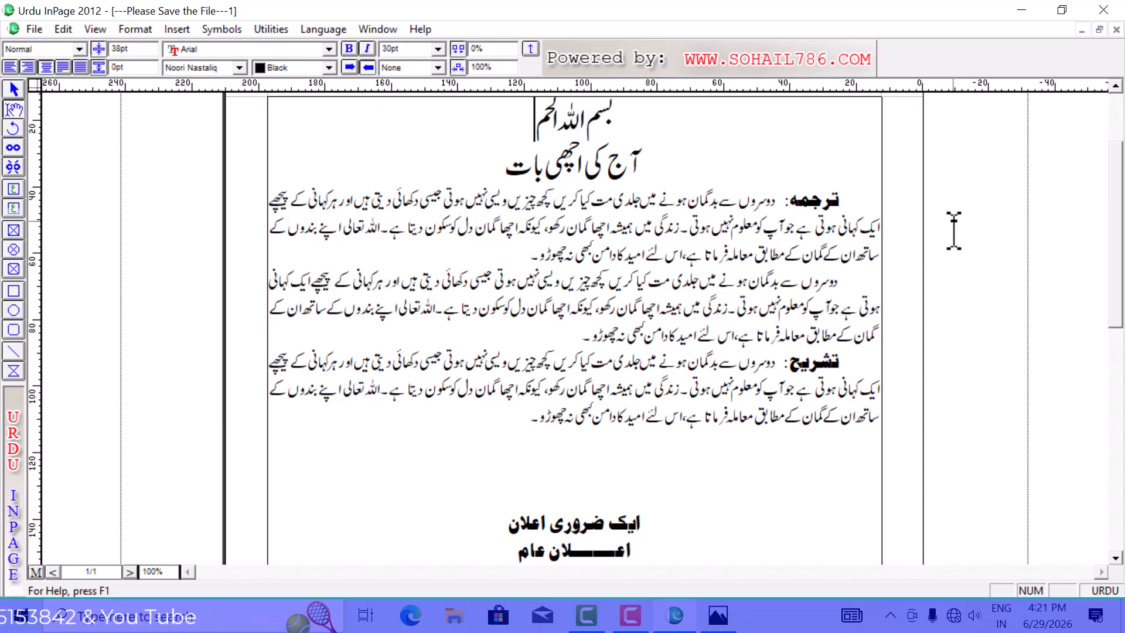
key("BackSpace")
key("BackSpace")
key("BackSpace")
key("BackSpace")
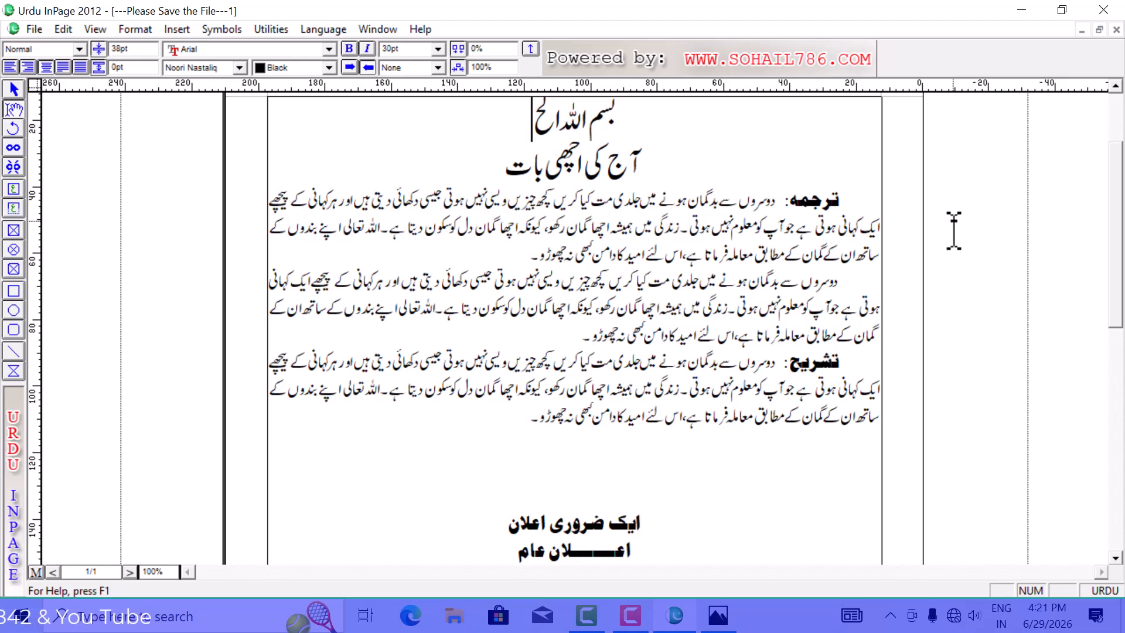
type("رحمن")
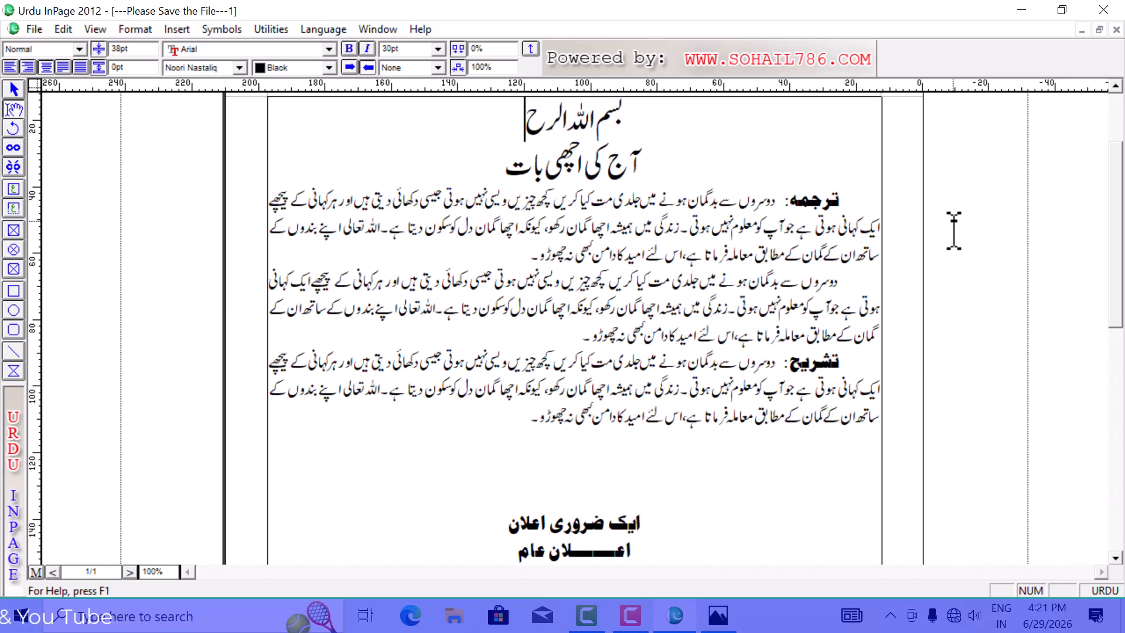
type(" الرحیم")
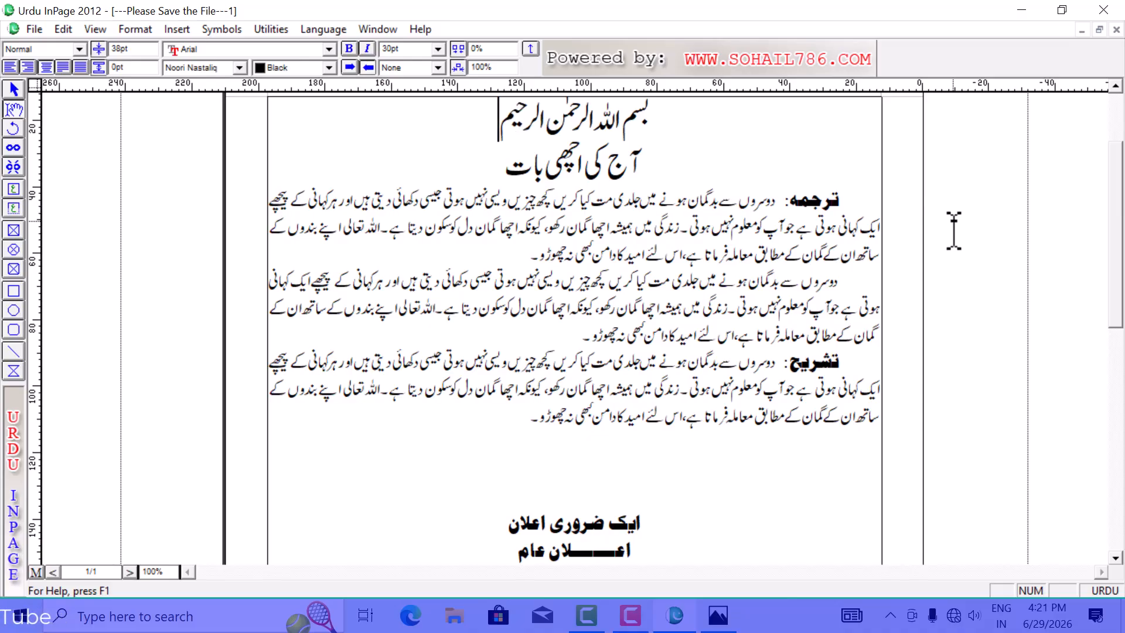
- Set the font of the opening line "بسم اللہ الرحمن الرحیم" to Sulus
key("shift+Home")
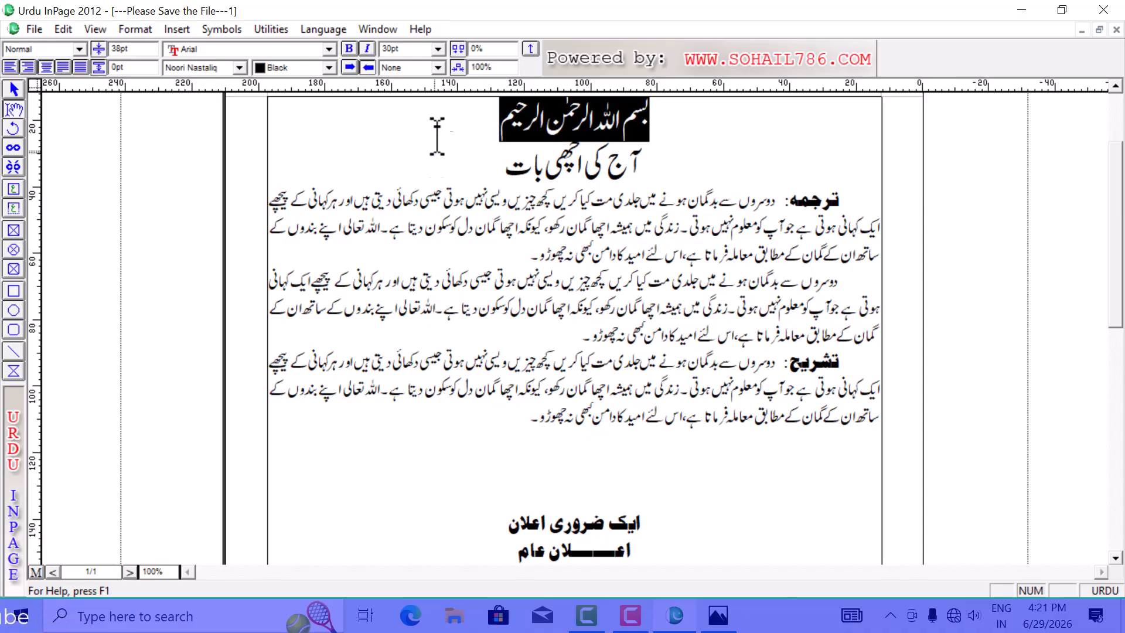
left_click(223, 68)
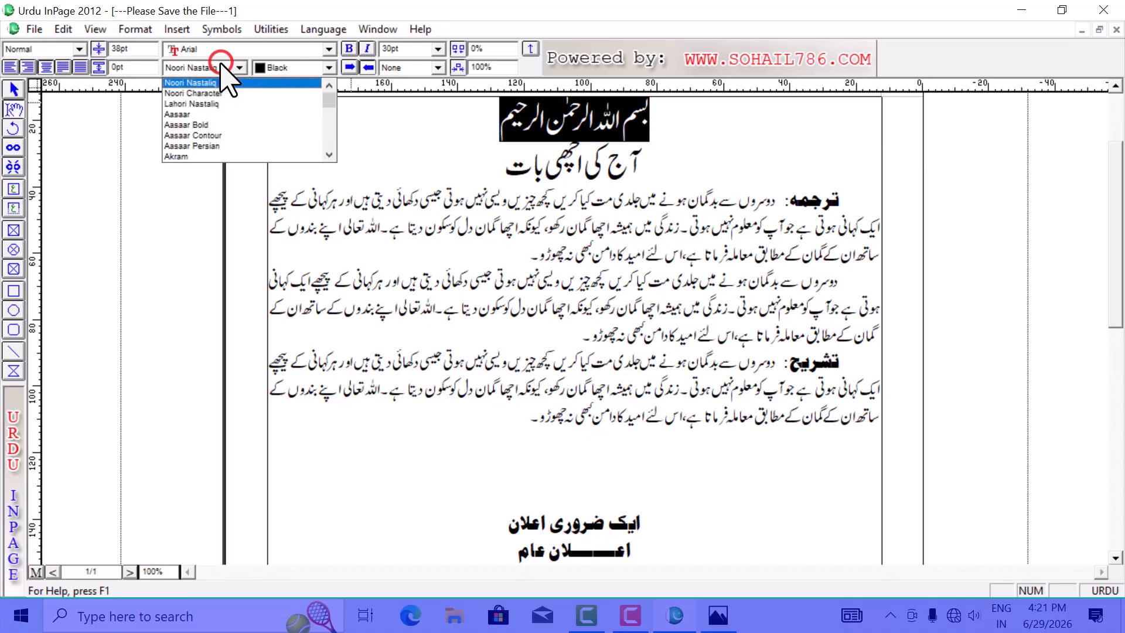
key("s")
key("Return")
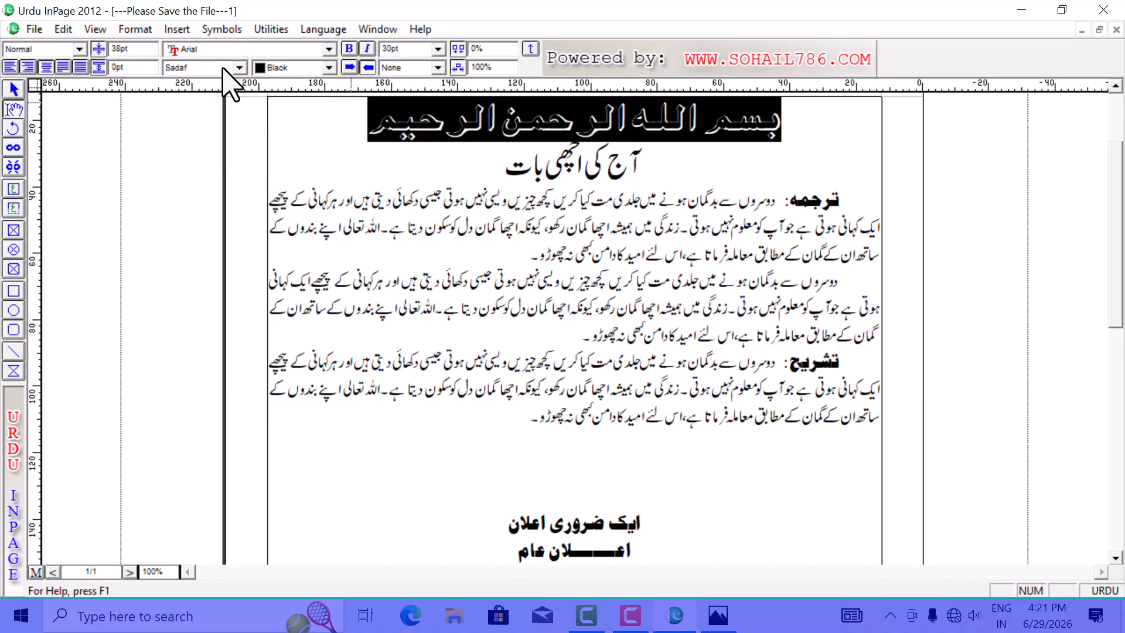
left_click(236, 66)
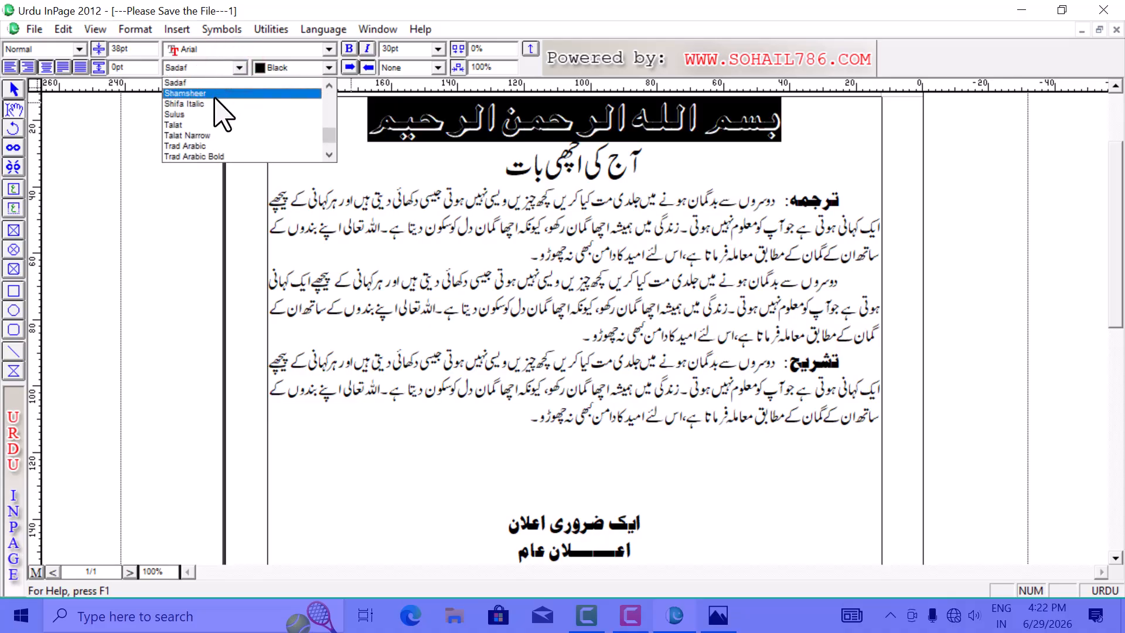
left_click(202, 114)
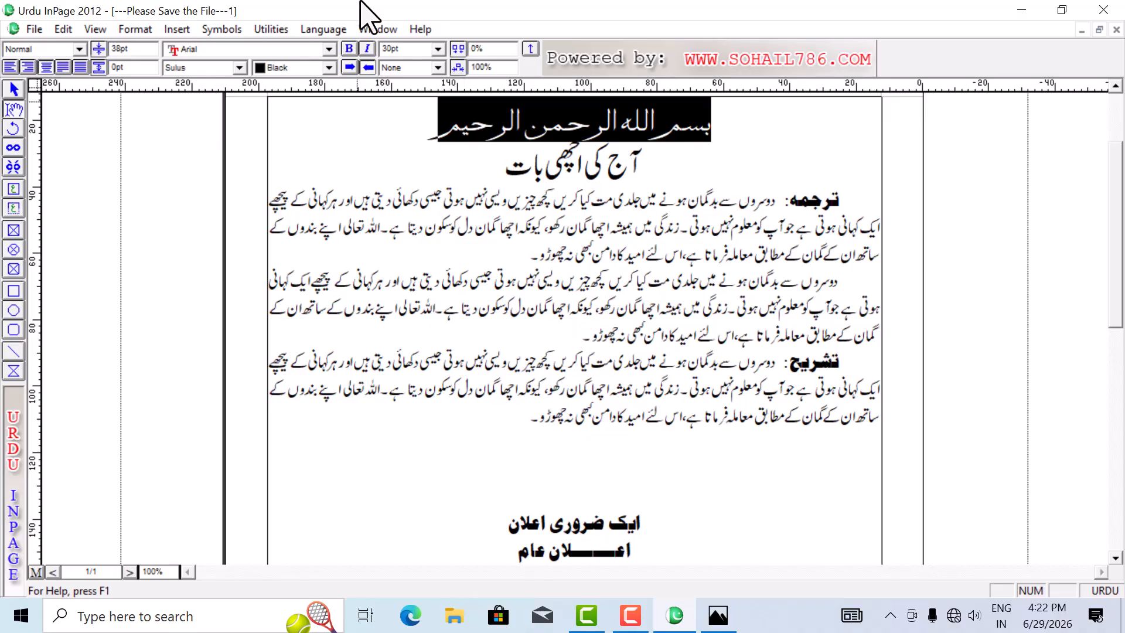
- Set the font size of the opening Bismillah line to 17 pt
double_click(398, 50)
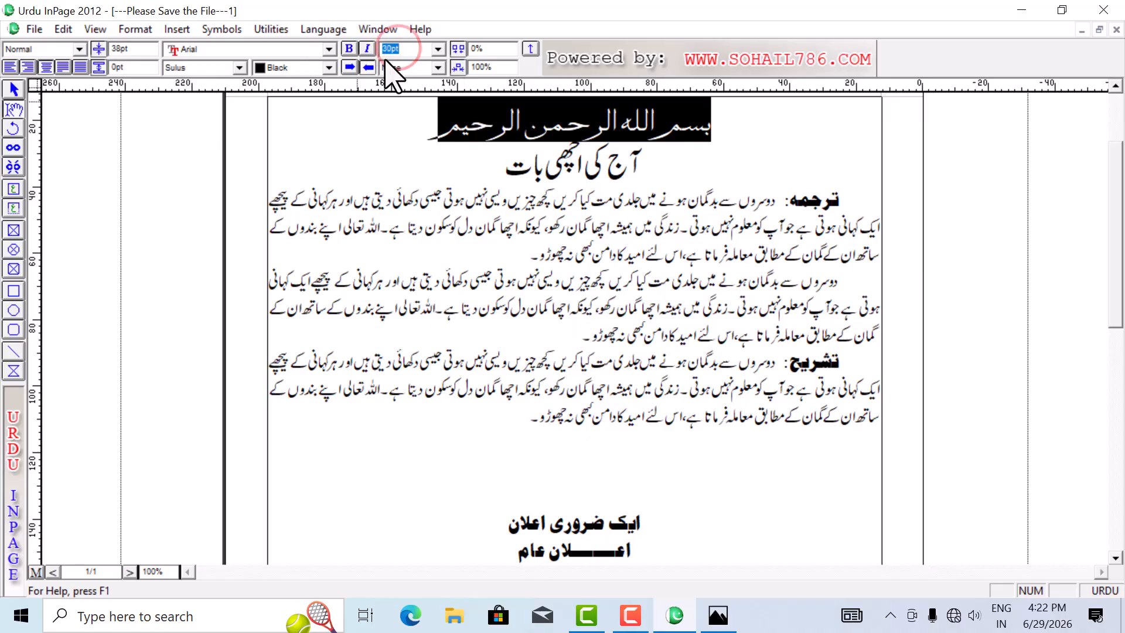
type("17")
key("Return")
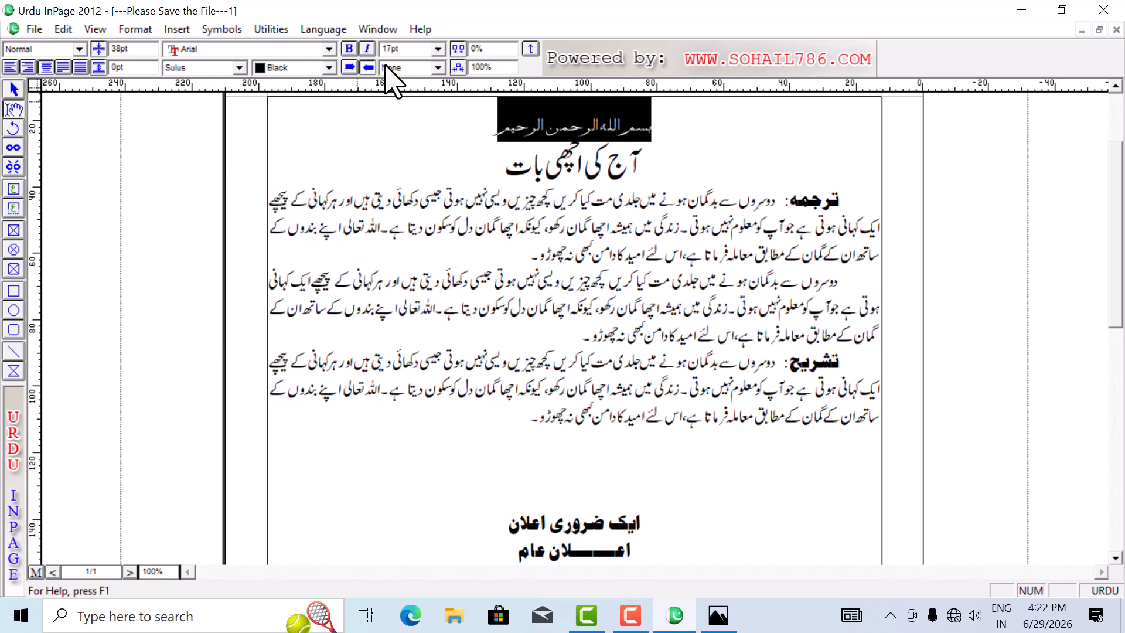
left_click(487, 158)
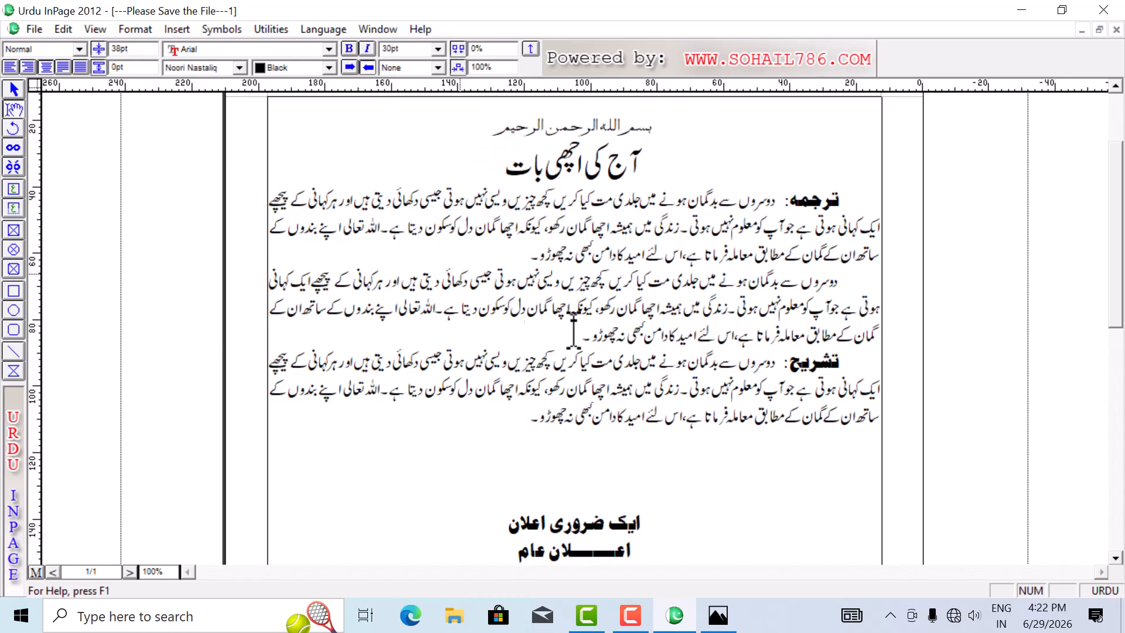
- Add a new line "دارالکتاب" below the announcement line "اعلان عام"
left_click(512, 547)
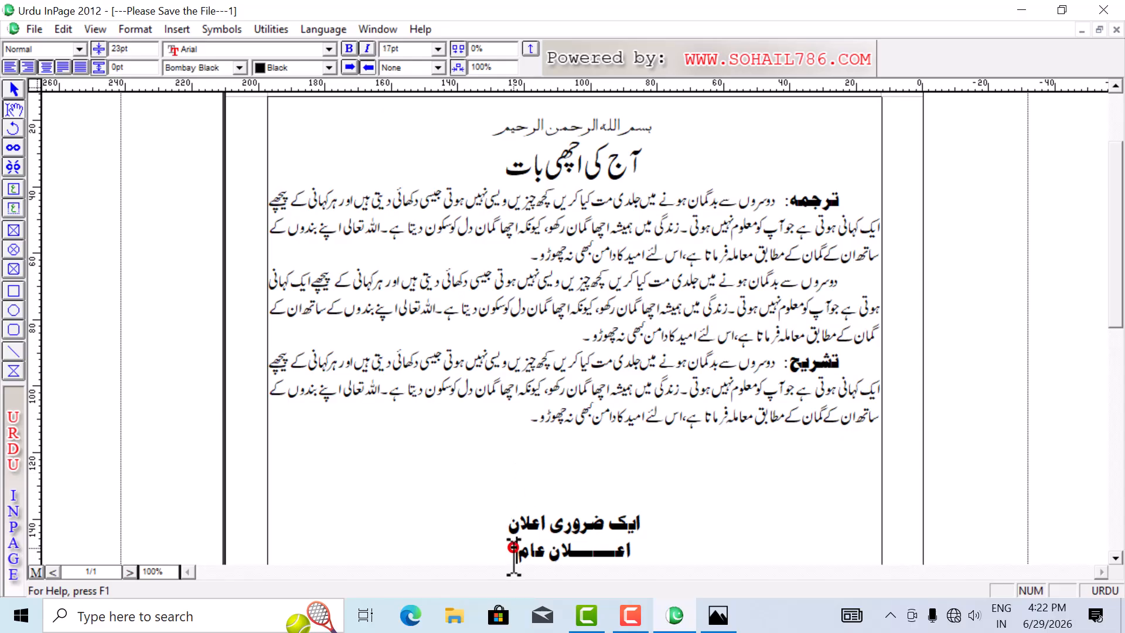
key("Return")
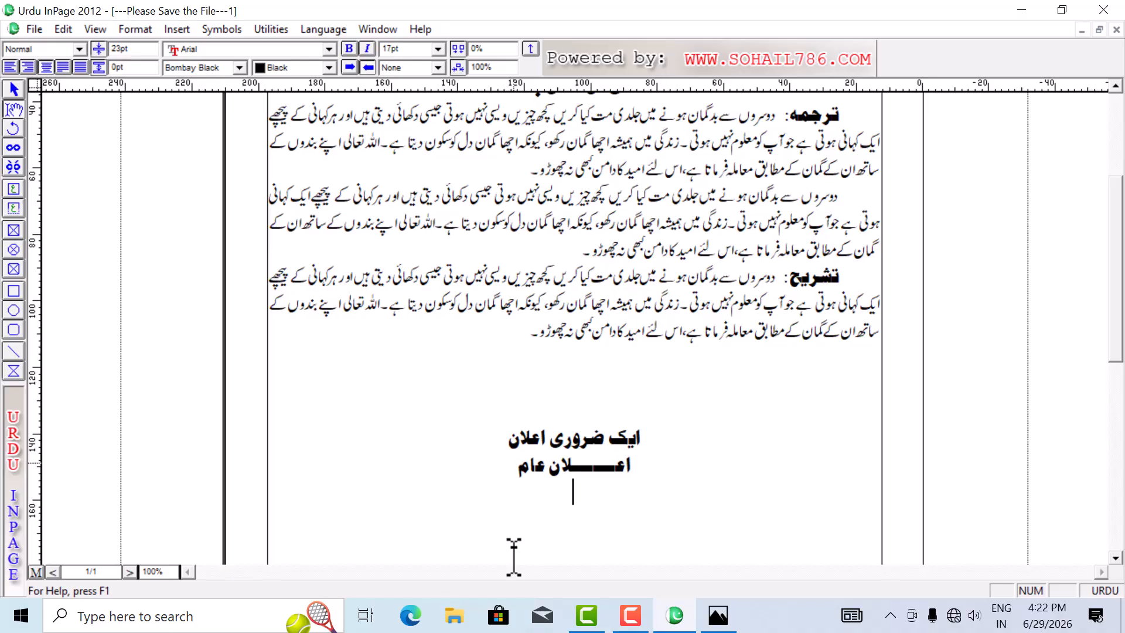
type("اد")
type("را")
type("ل")
type("کت")
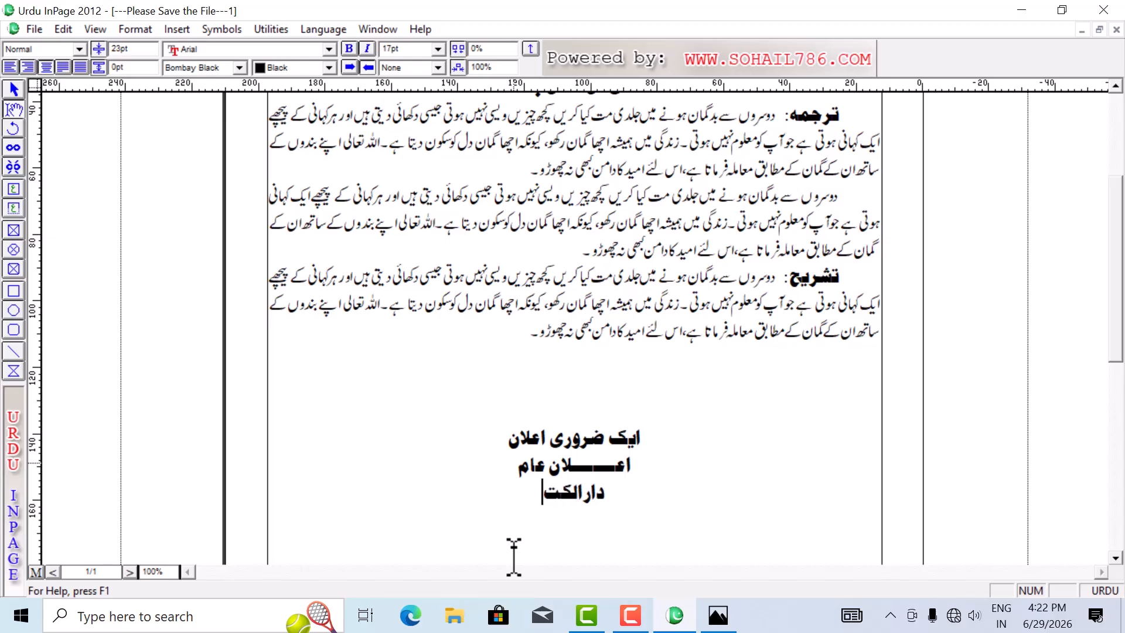
type("اب")
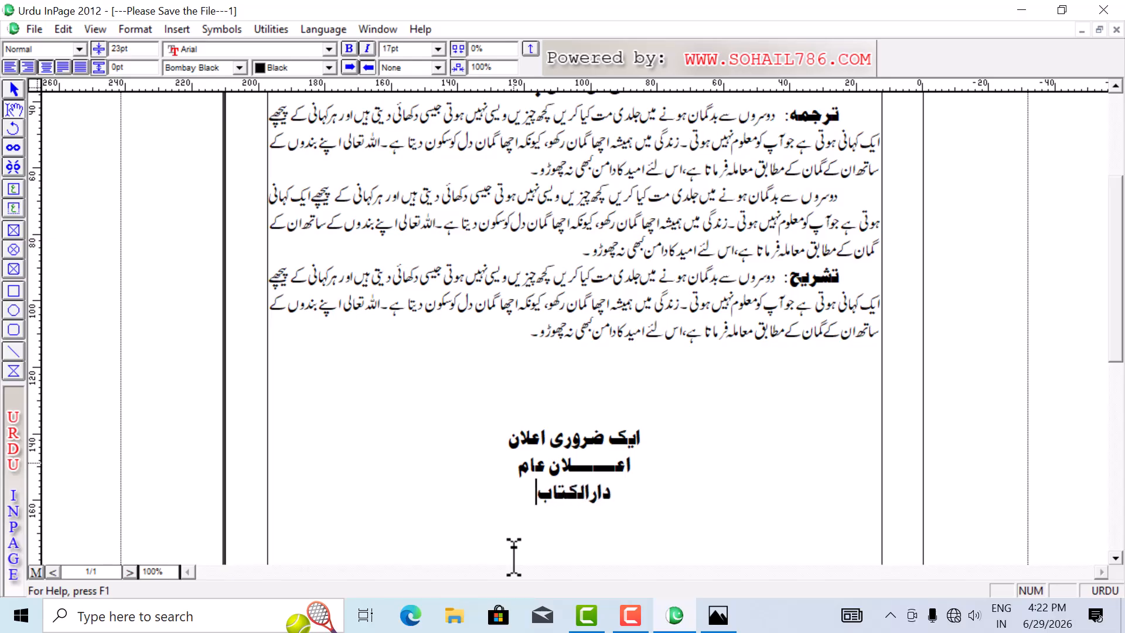
- Set the font of the line "دارالکتاب" to Sadaf
key("shift+Home")
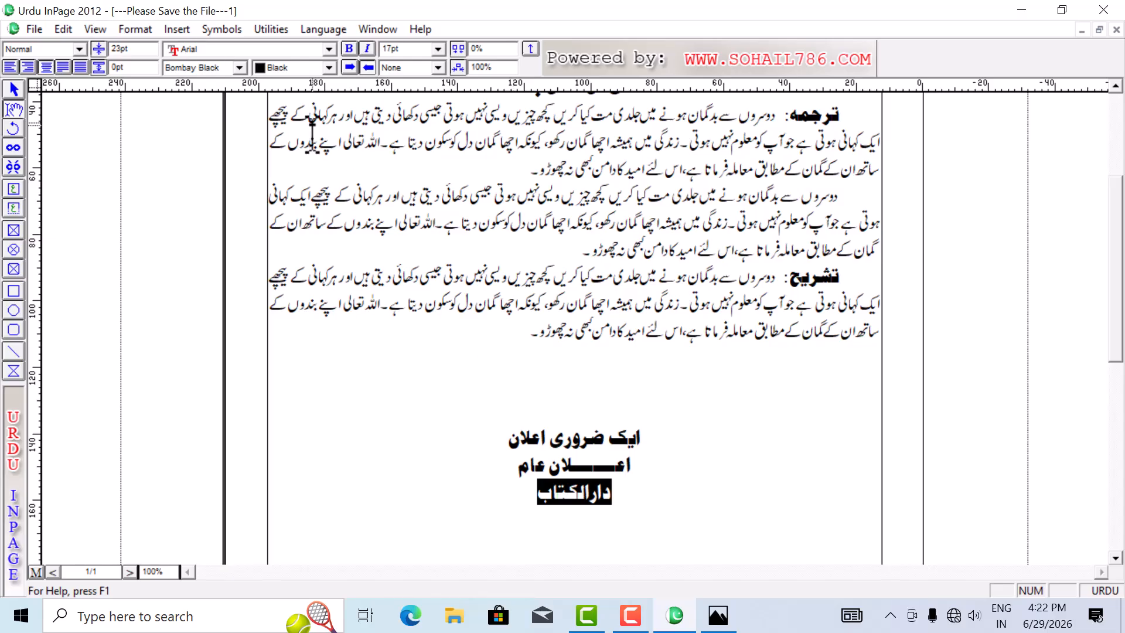
left_click(225, 66)
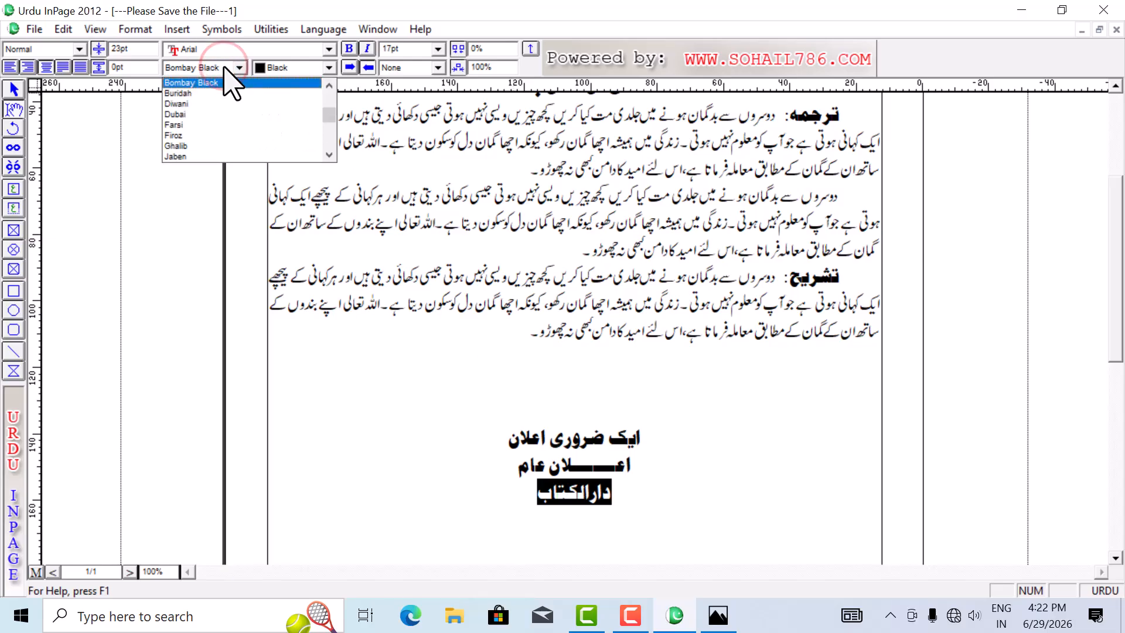
key("s")
key("Return")
left_click(508, 505)
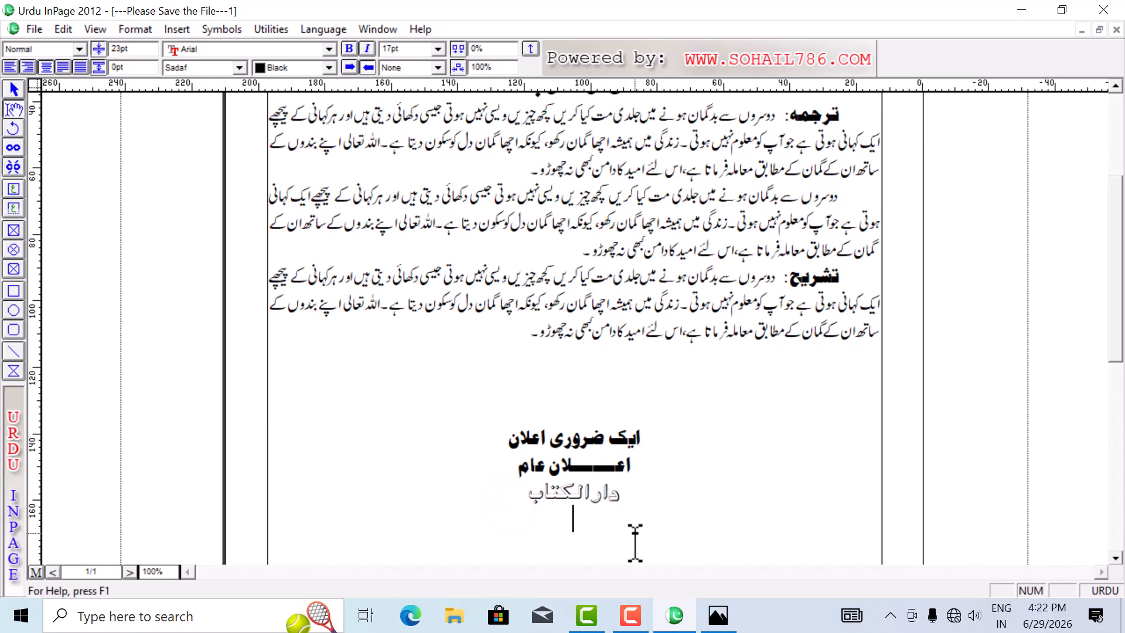
- Add a new line "دلائف کمپیوٹر" below the line "دارالکتاب"
key("Return")
type("دلائف ک")
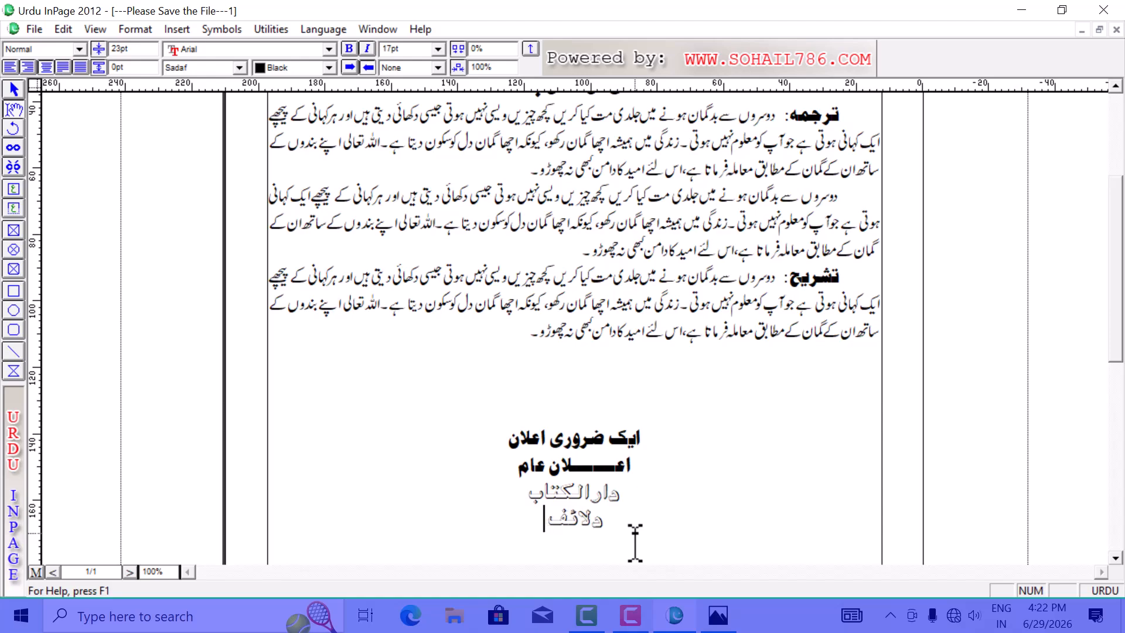
type("مر")
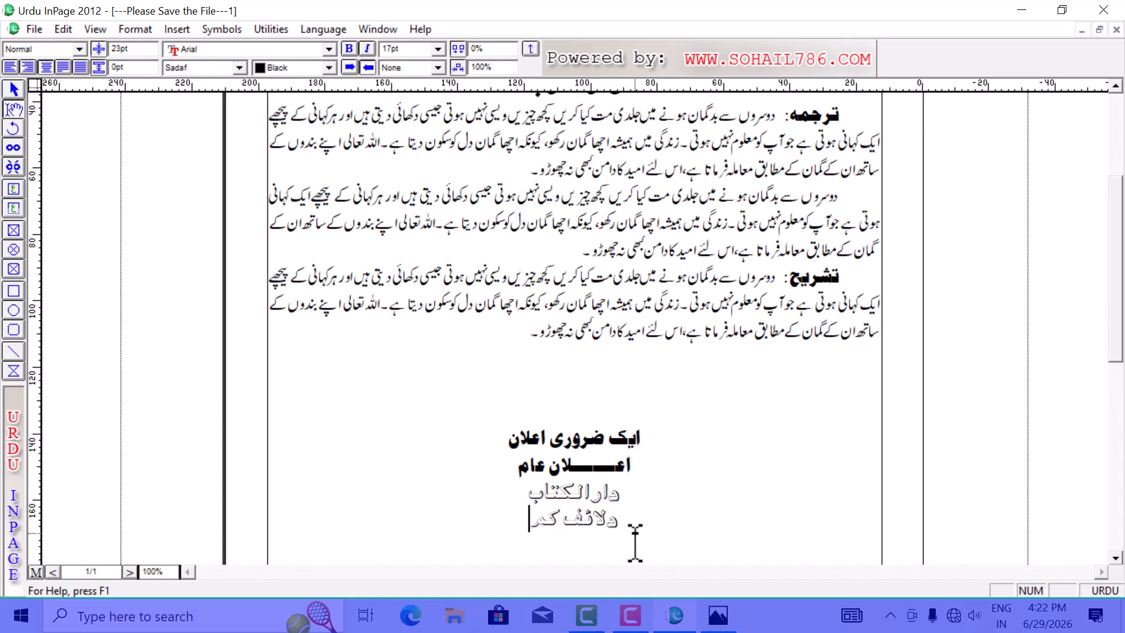
key("BackSpace")
type("پیوٹر")
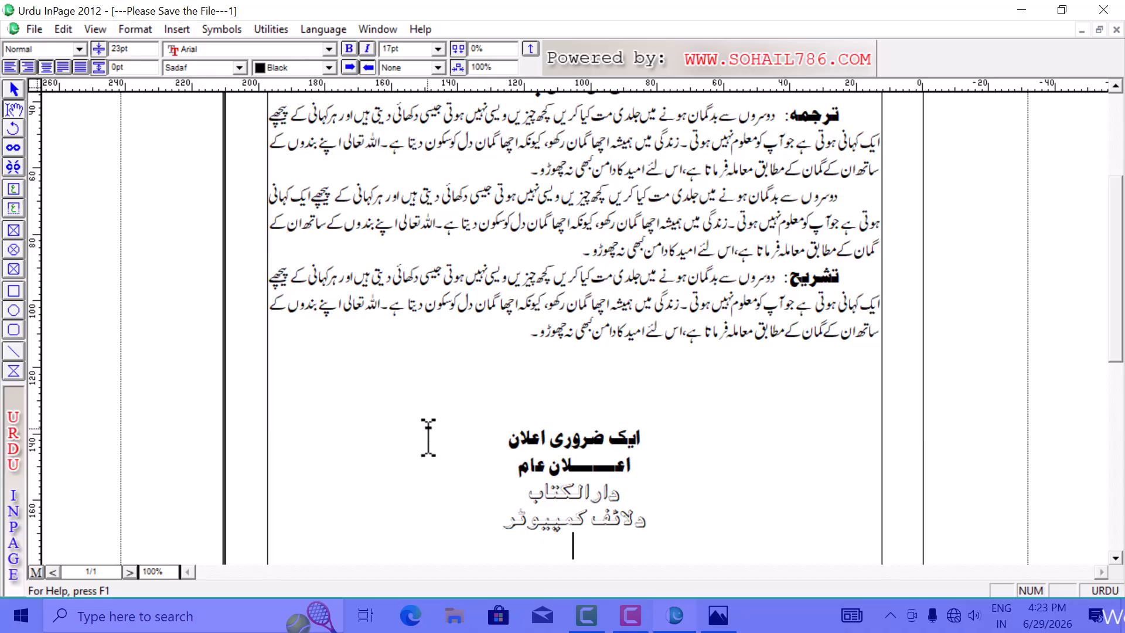
- Add the line "غزل" below "دلائف کمپیوٹر" and set its font to Diwani
type("خ")
type("زل")
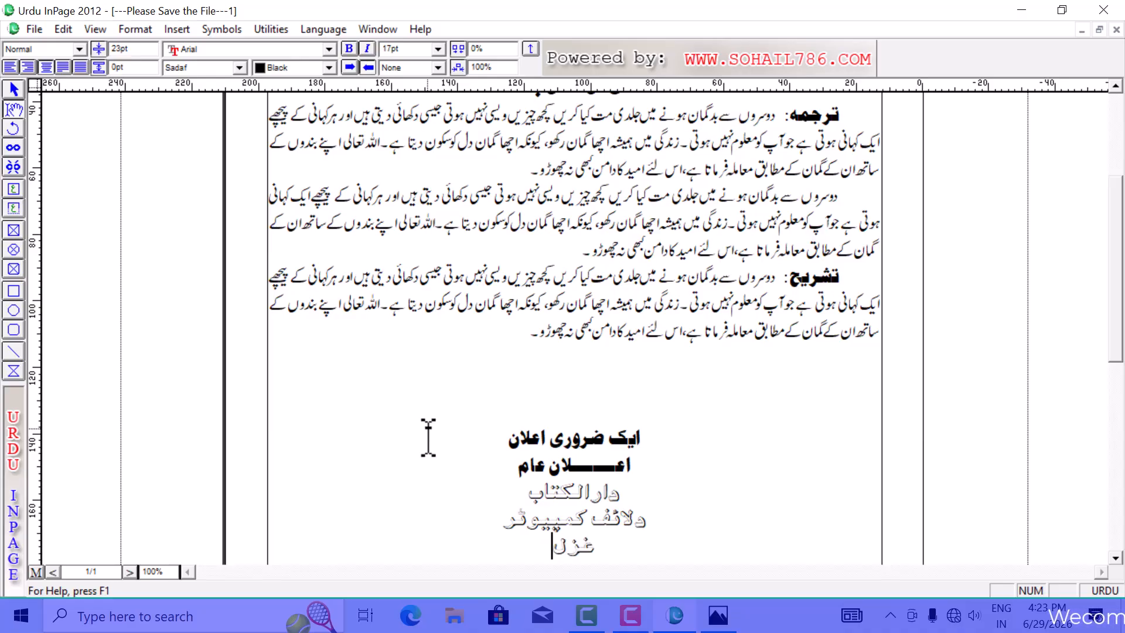
key("shift+Home")
left_click(183, 67)
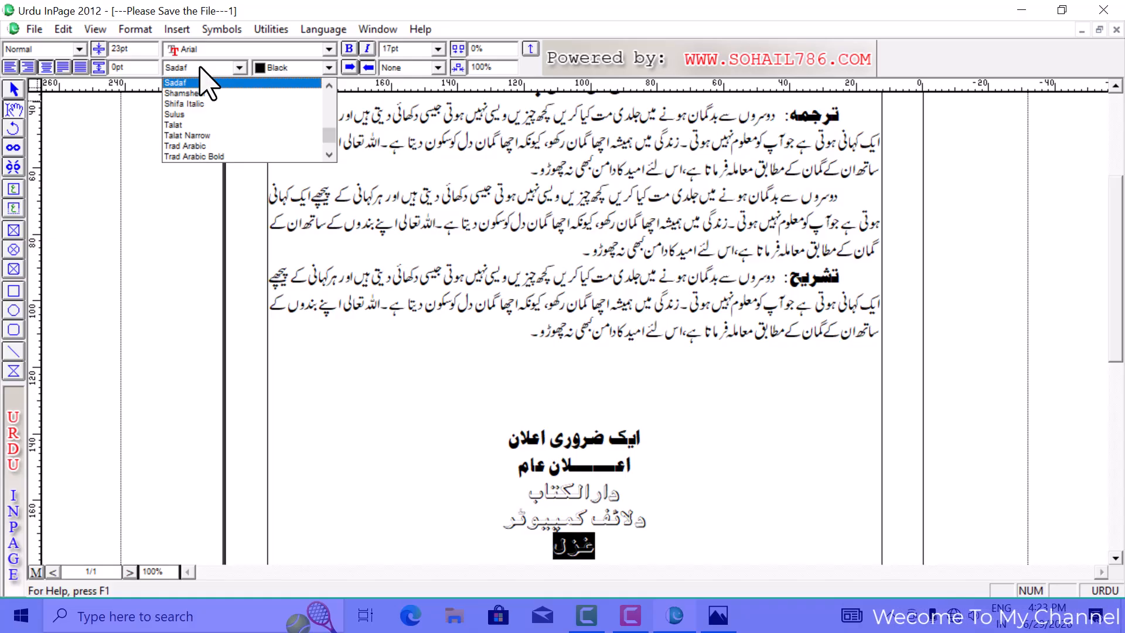
key("d")
key("Return")
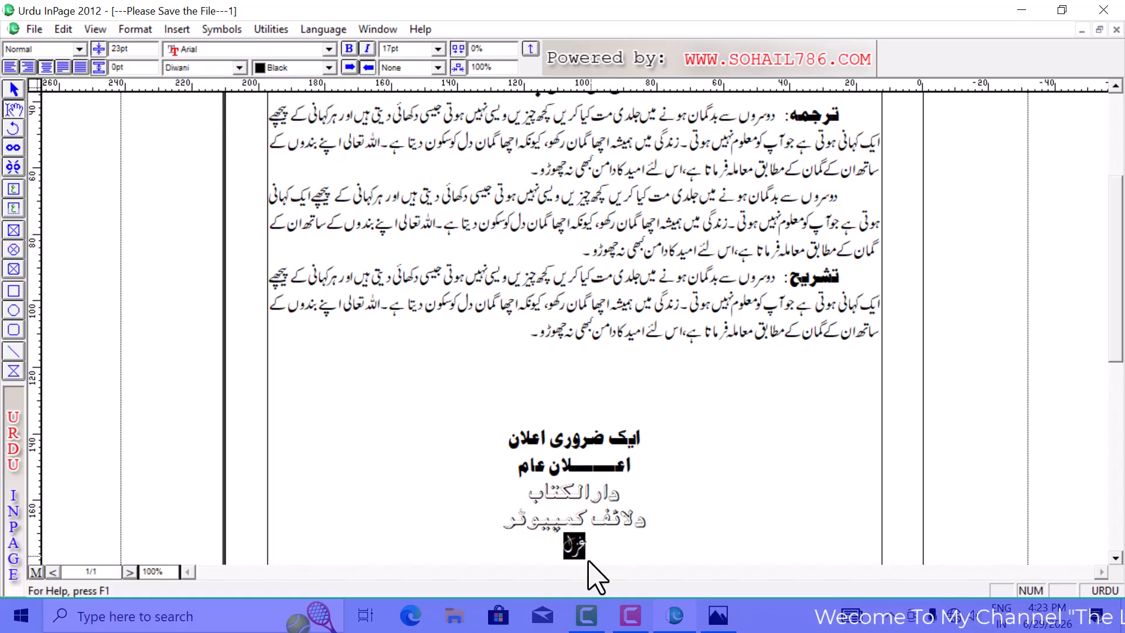
left_click(534, 538)
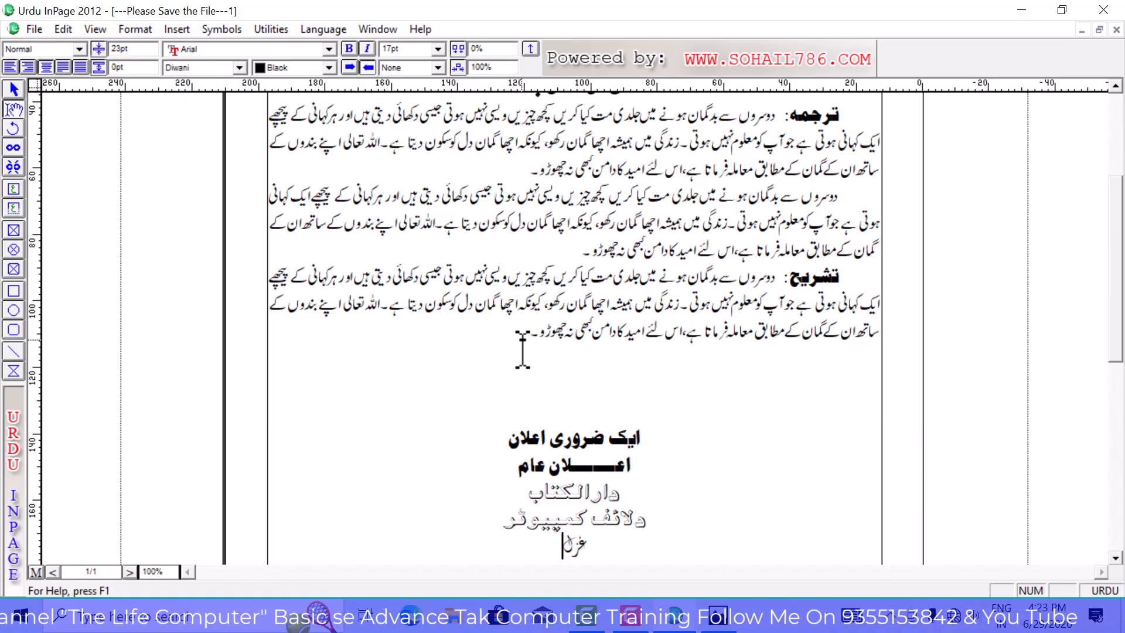
- Examine the page layout and the formatted text, from the Bismillah line and labelled paragraphs down to the closing centred lines
left_click(534, 297, "ctrl+alt")
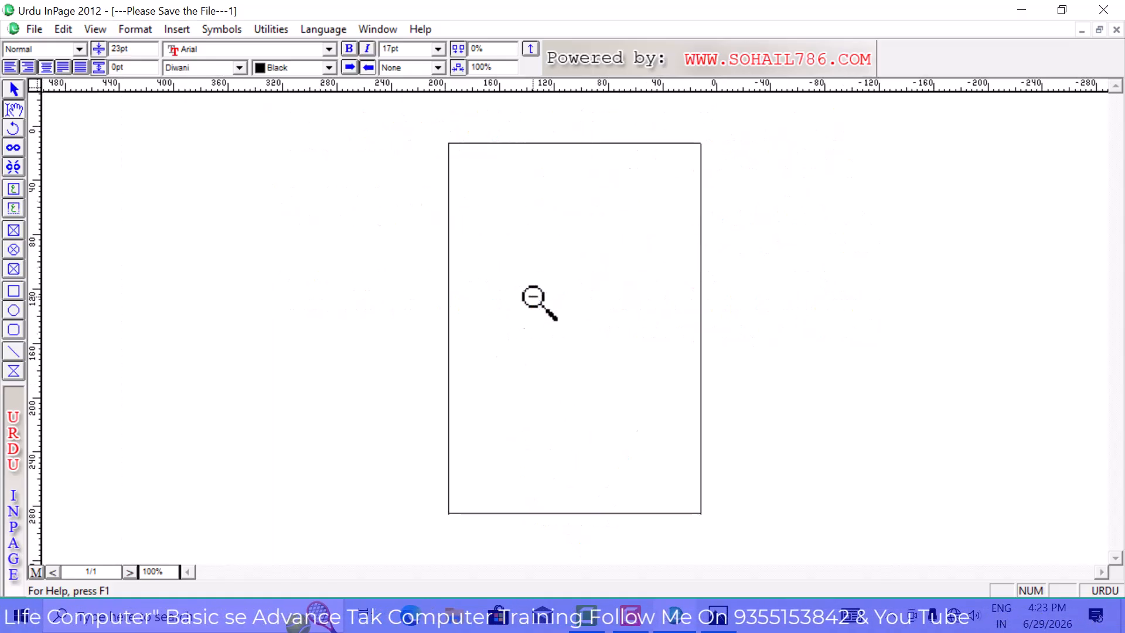
left_click(599, 182, "ctrl")
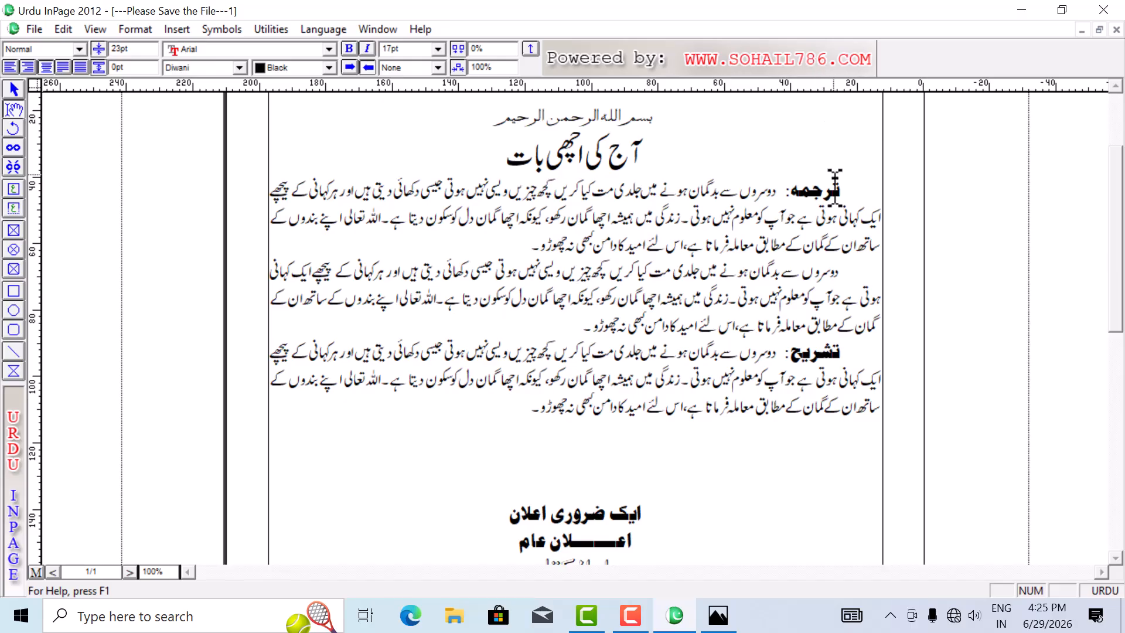
left_click(843, 193)
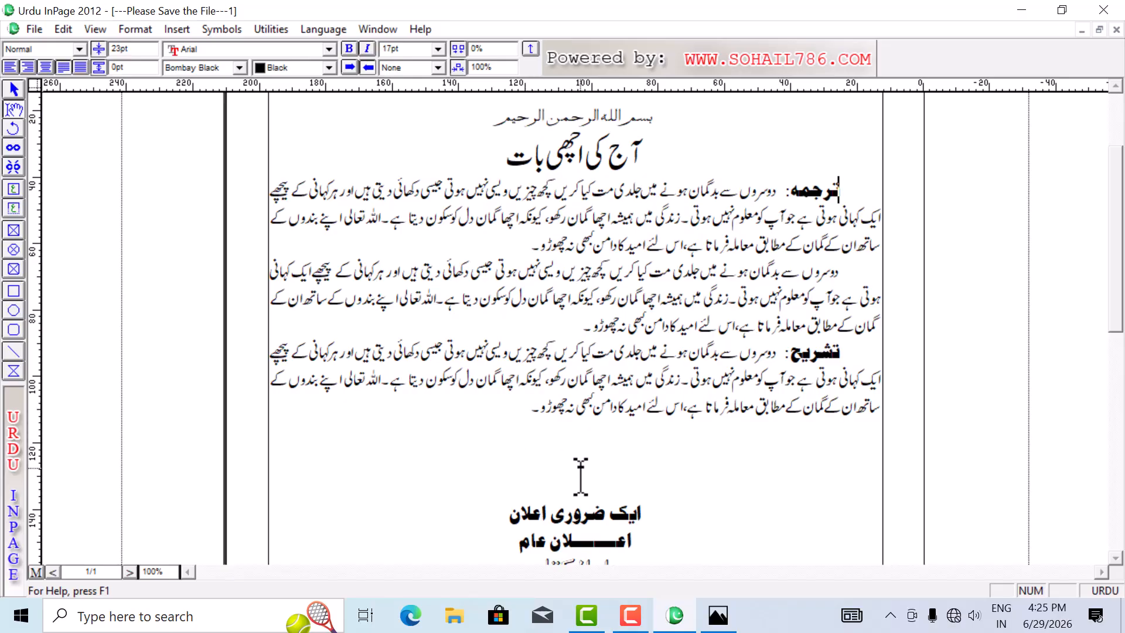
left_click_drag(610, 511, 612, 410)
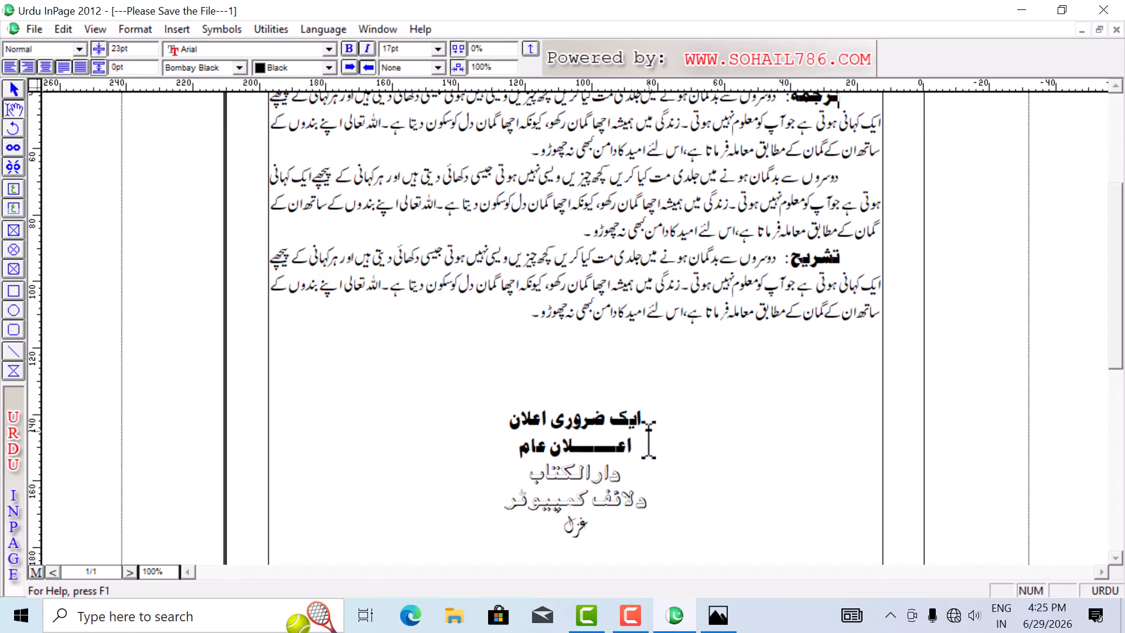
right_click(587, 531)
right_click(586, 312)
right_click(600, 158)
right_click(590, 135)
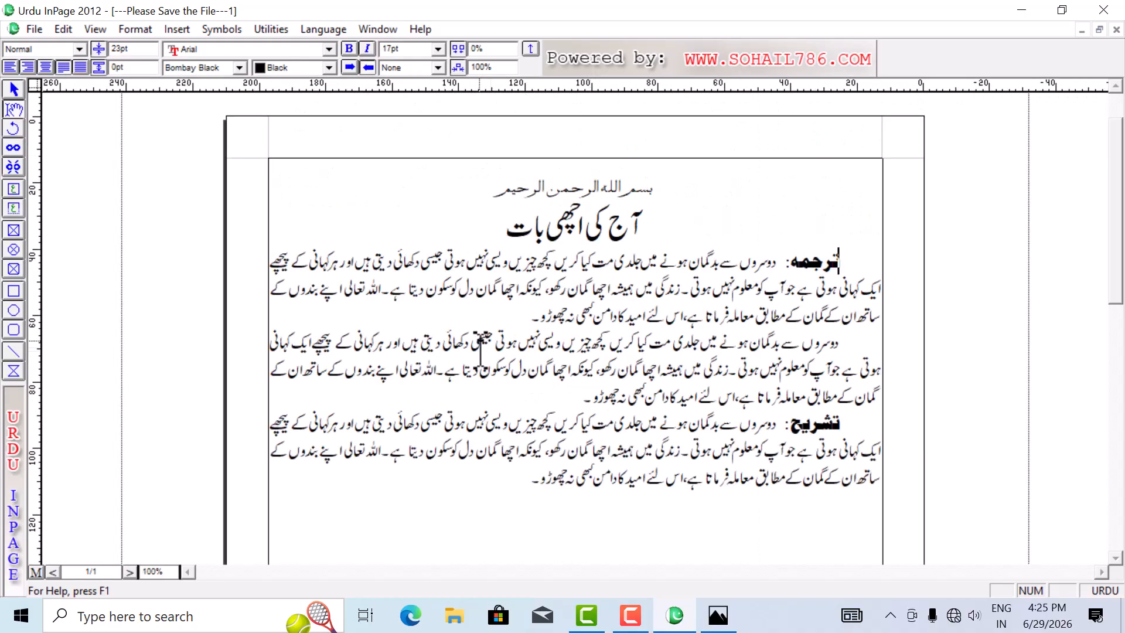